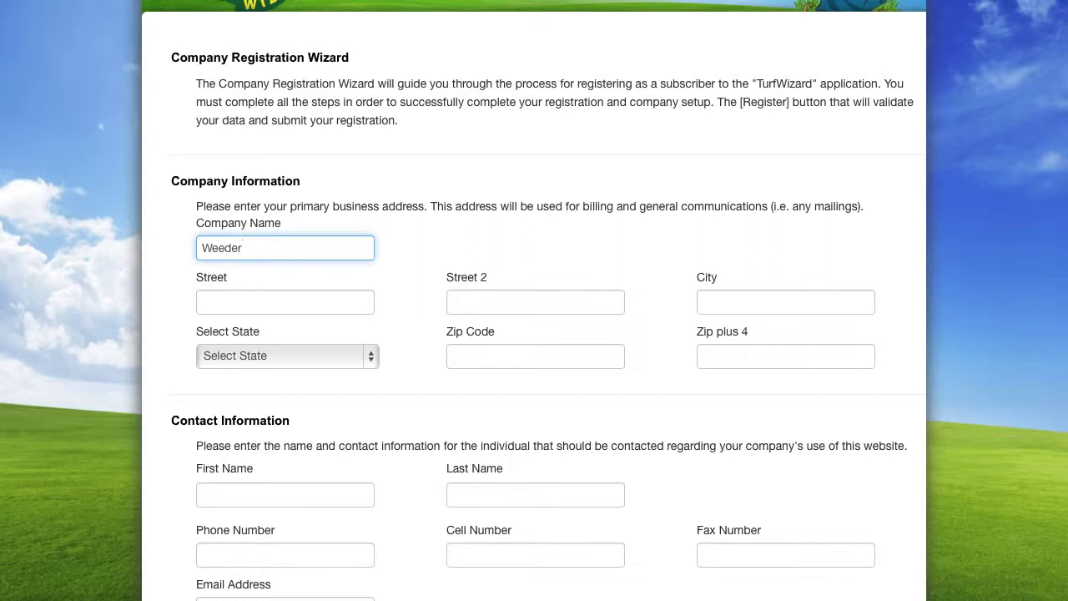
Enter the company's street address, city, state Connecticut and zip code
click(245, 299)
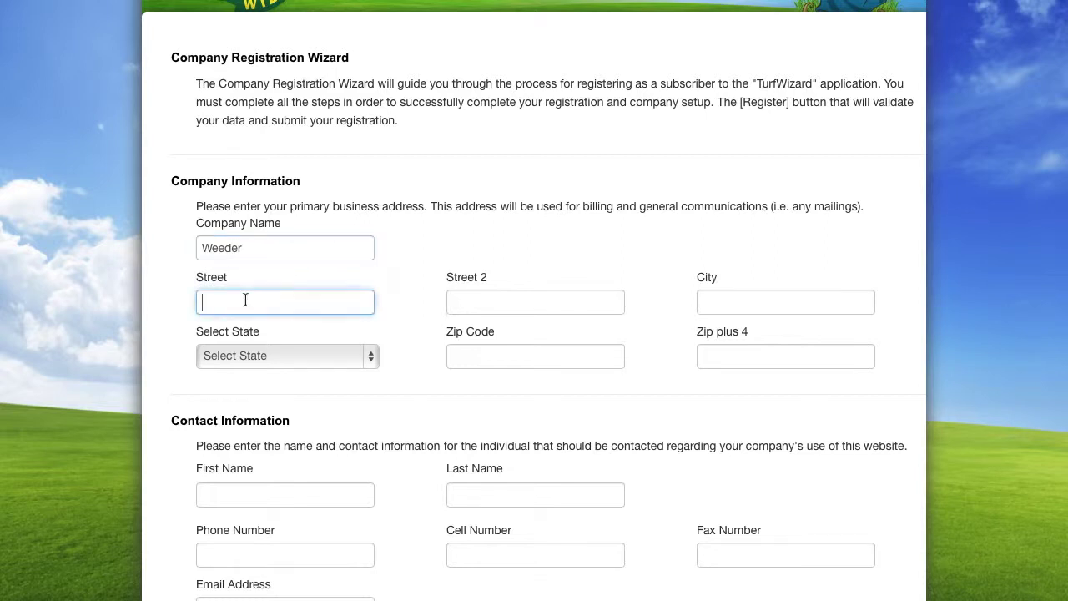
click(704, 300)
text(Ansonia)
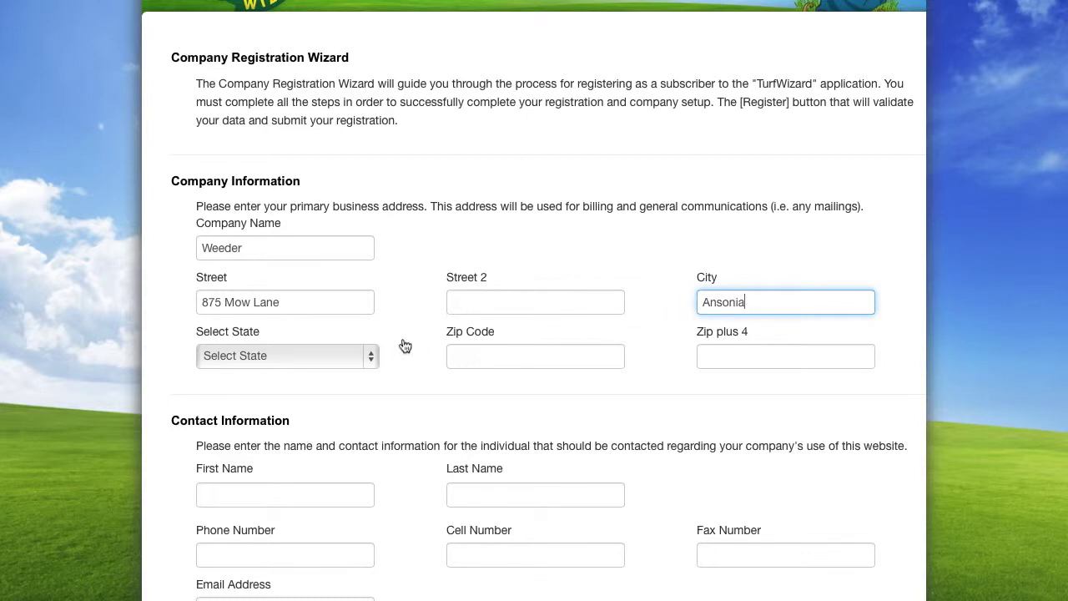
click(377, 355)
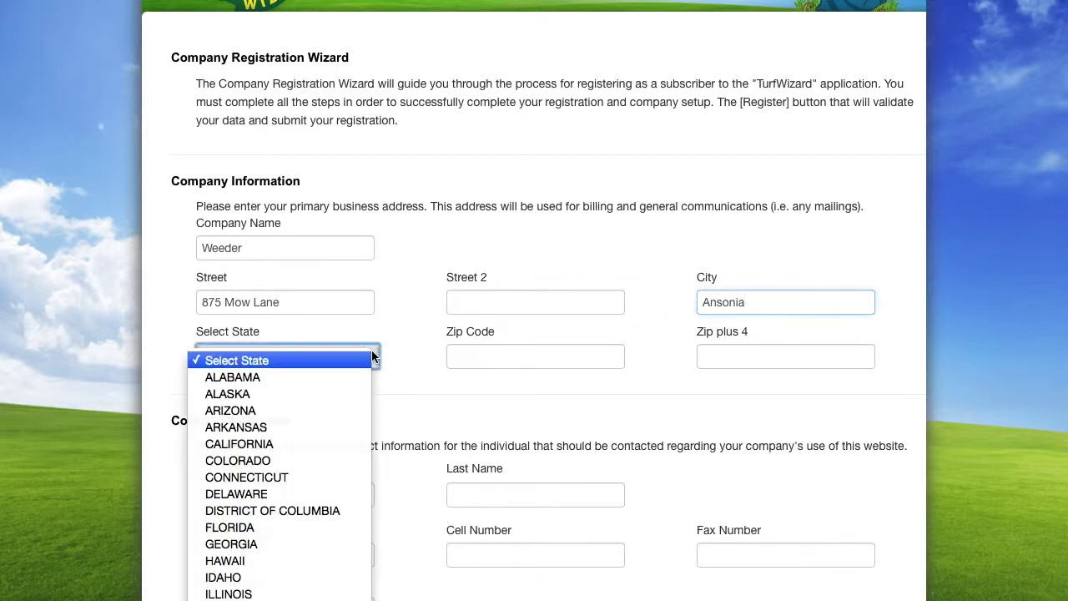
click(337, 477)
click(474, 355)
text(08574)
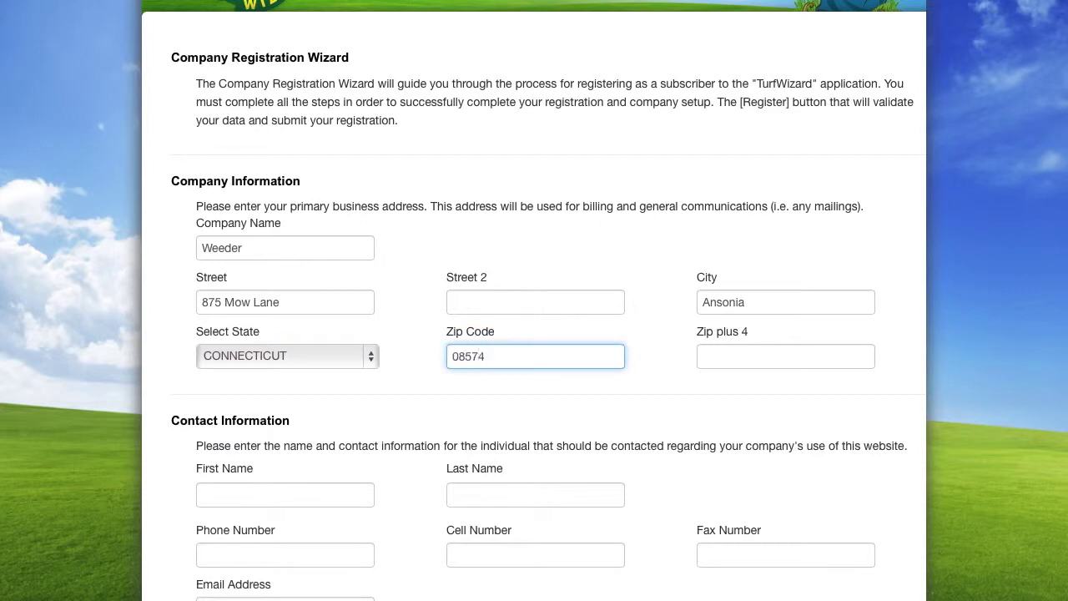
Fill in the contact's first and last name, phone number and e-mail, then register
click(264, 501)
key(Tab)
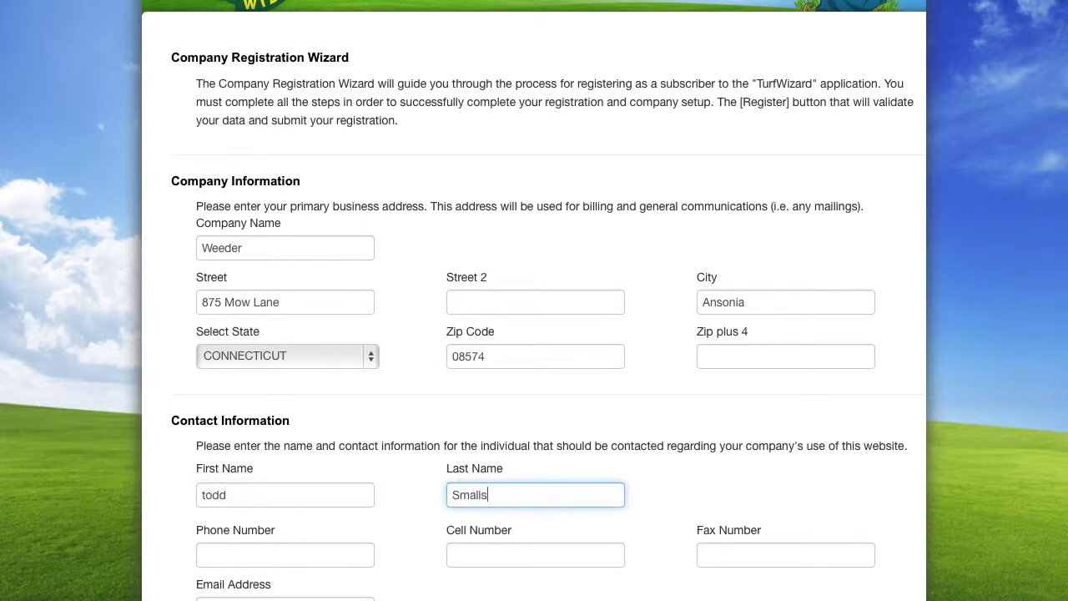
scroll(534, 300, down, 3)
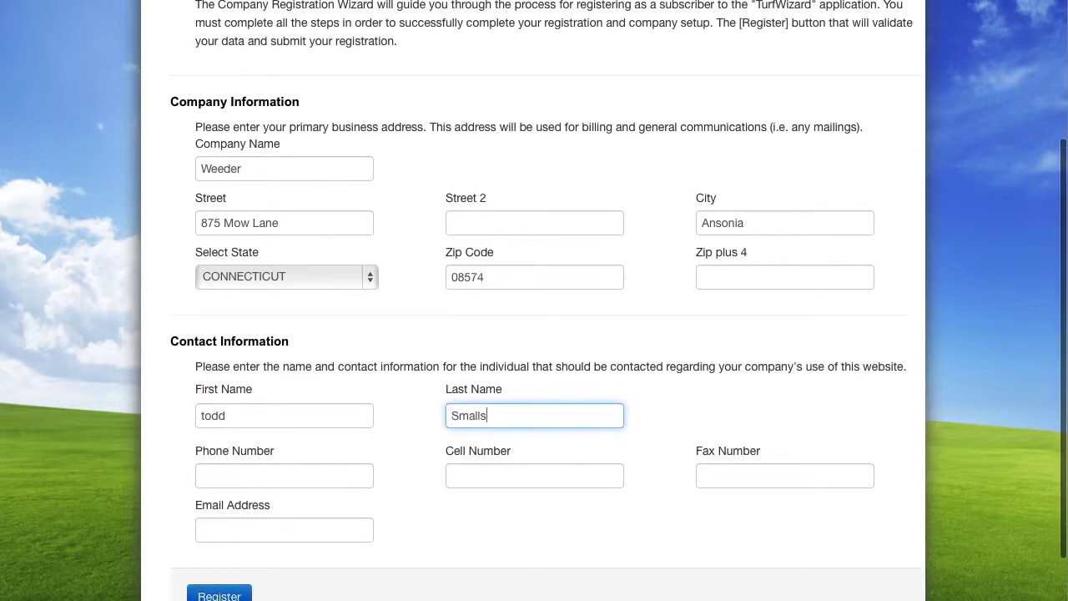
scroll(534, 300, down, 1)
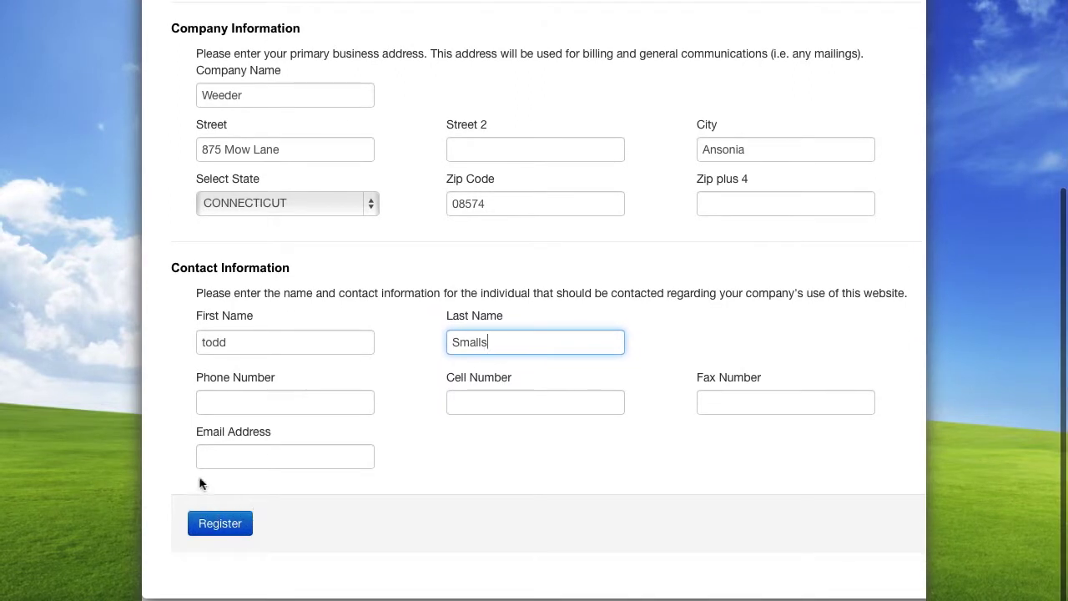
click(210, 402)
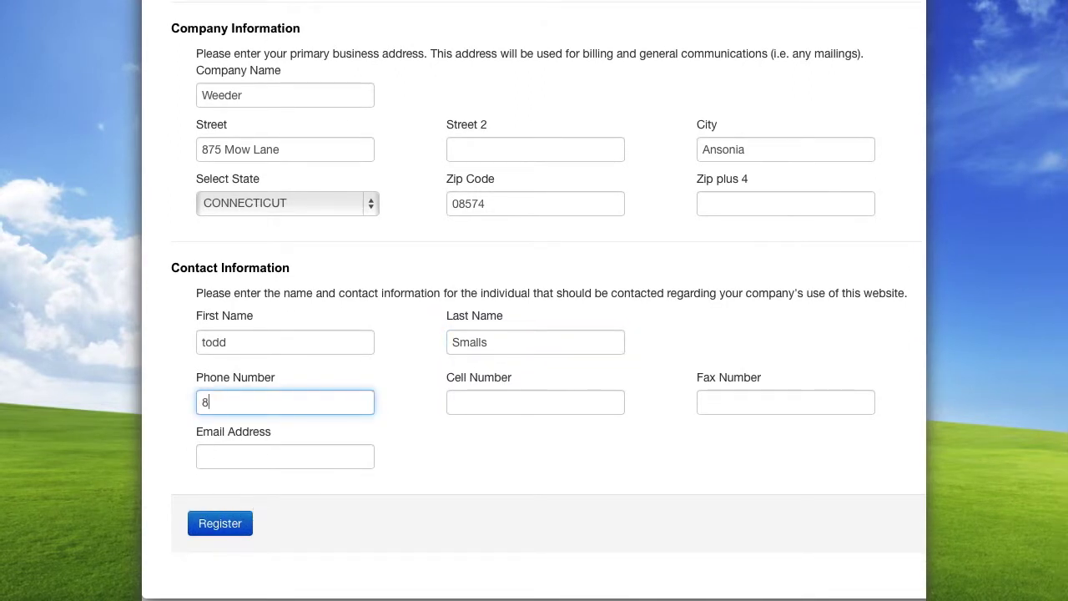
click(208, 458)
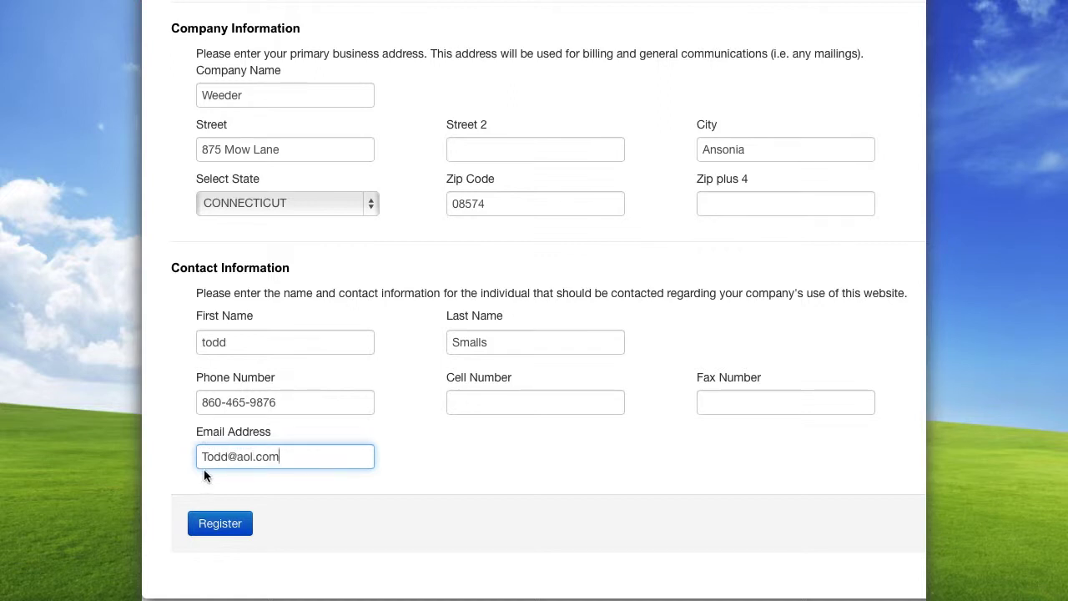
click(219, 526)
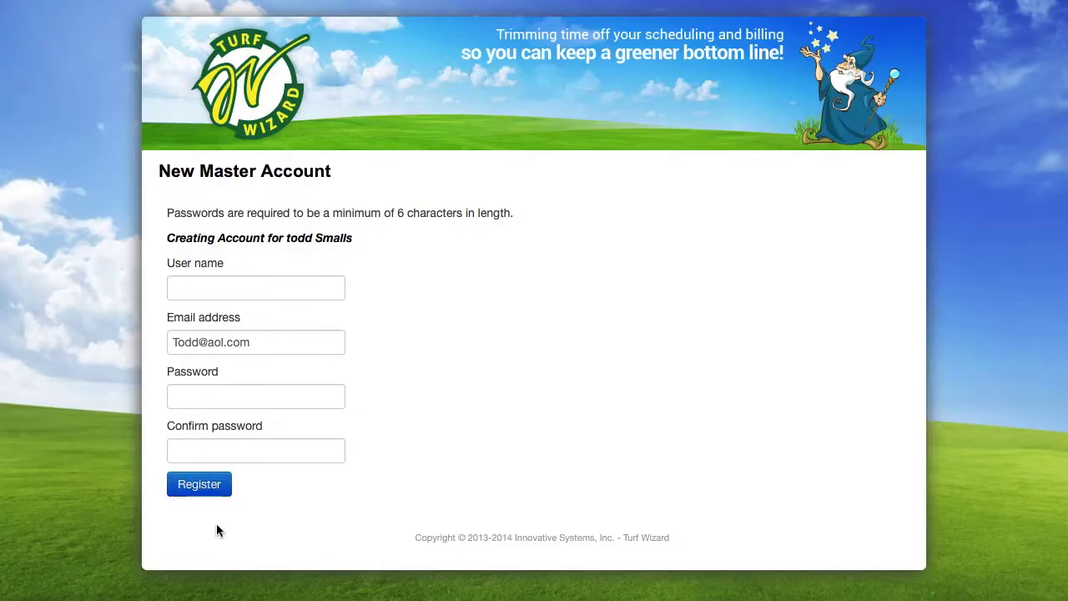
Register the master account with a user name and the password entered twice
click(211, 285)
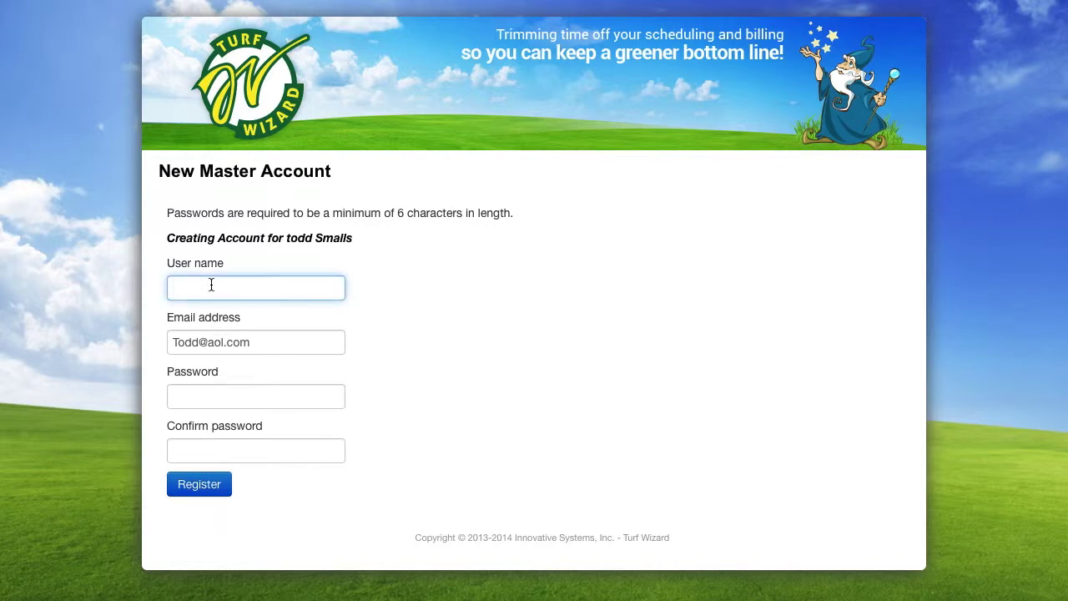
text(todd9876)
click(213, 393)
text(••••)
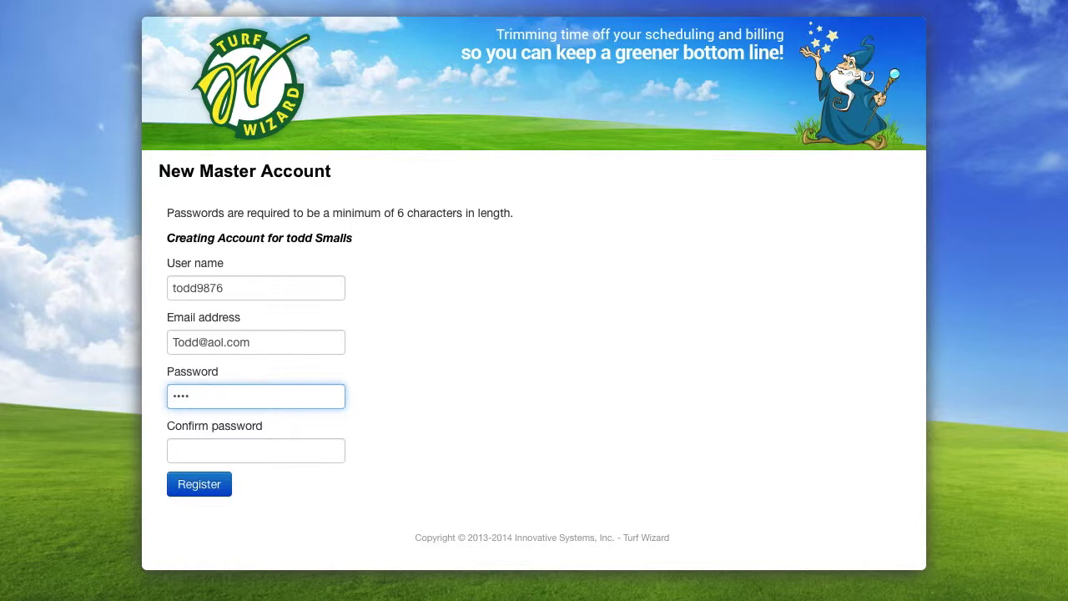
text(••••••••)
key(Tab)
text(••••••••)
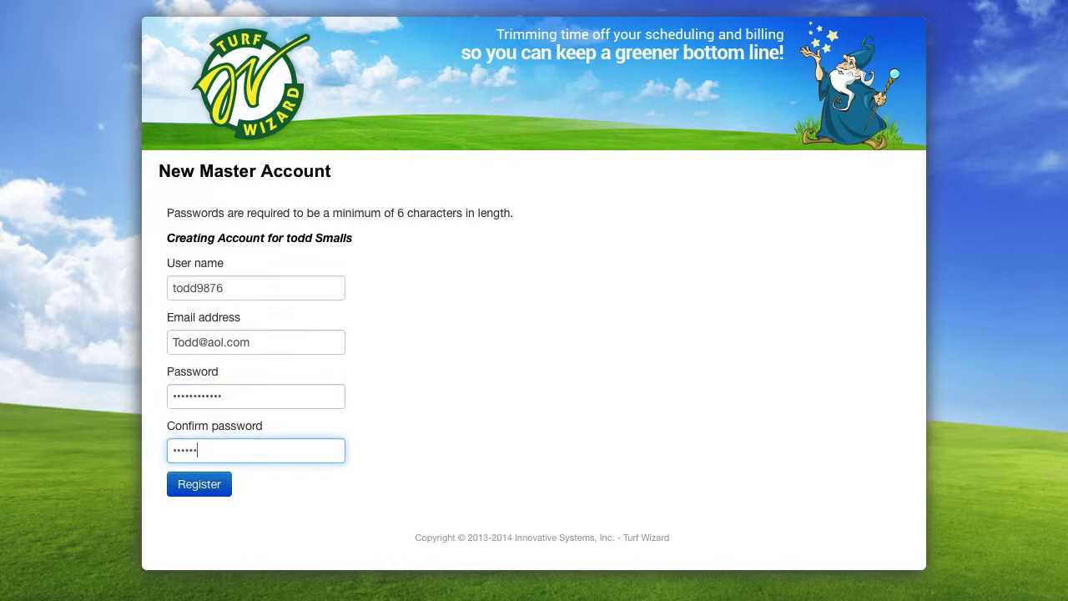
text(••••)
click(201, 491)
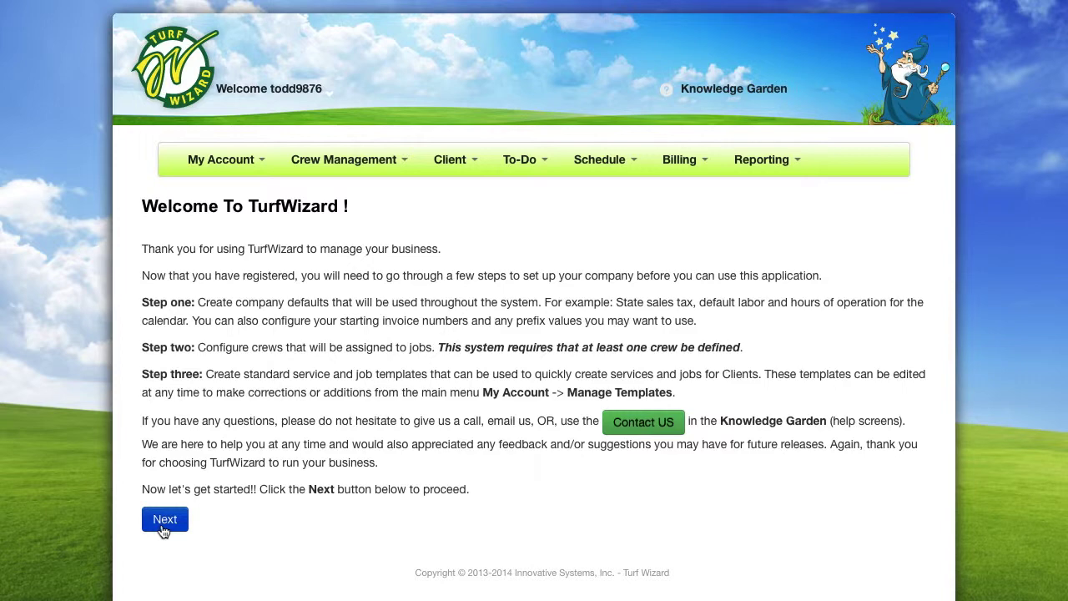
In the company profile, set the template labor rate to 15 and labor tax to 7
click(164, 520)
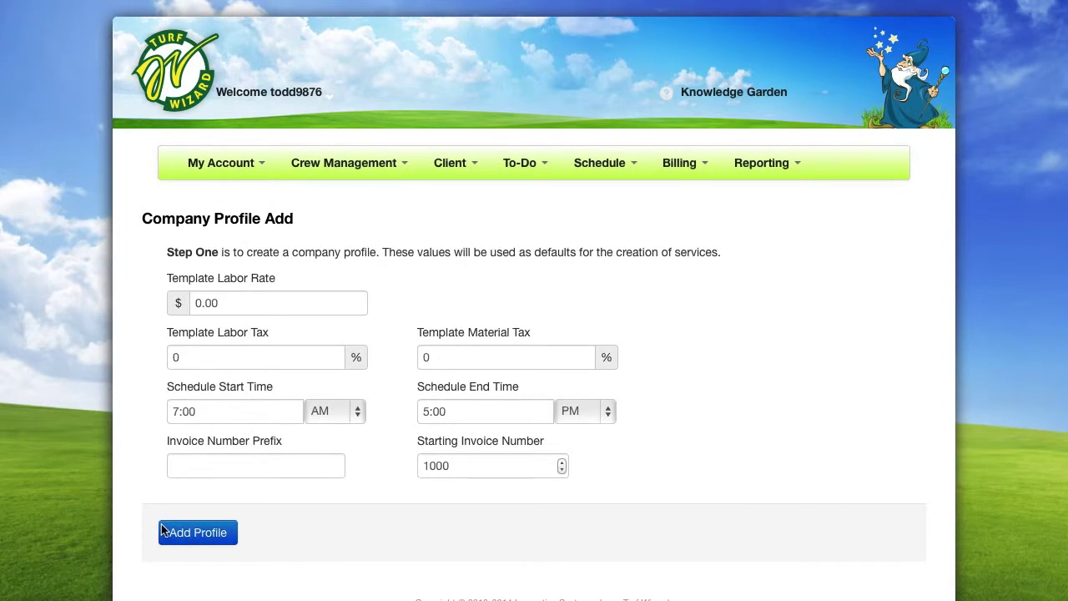
click(201, 303)
key(BackSpace)
text(15)
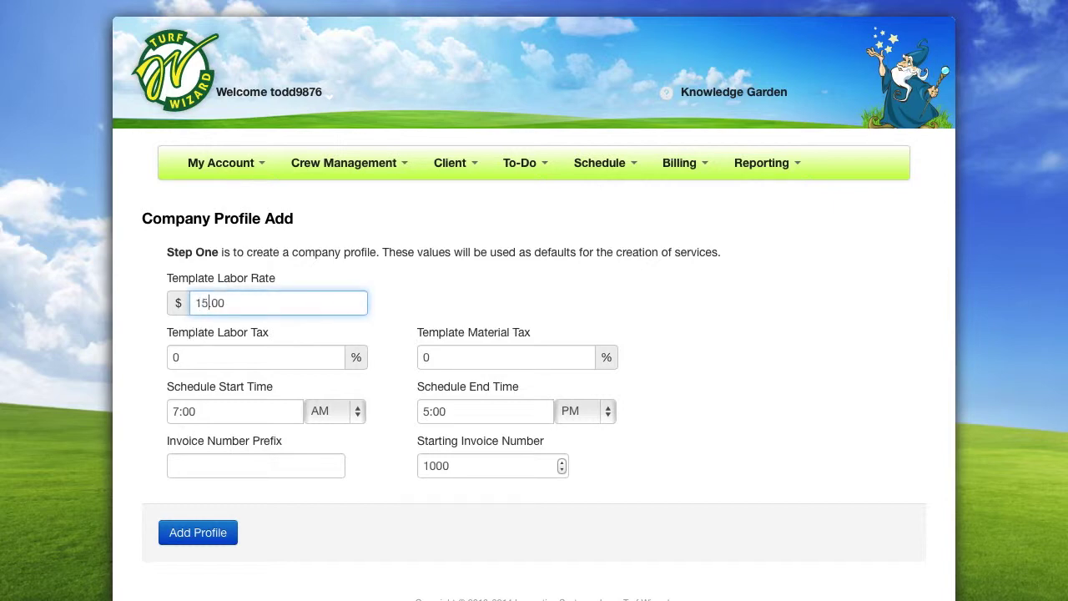
click(183, 354)
key(BackSpace)
text(7)
Set material tax to 8 and invoice number prefix 2, then add the profile
click(438, 358)
key(BackSpace)
text(8)
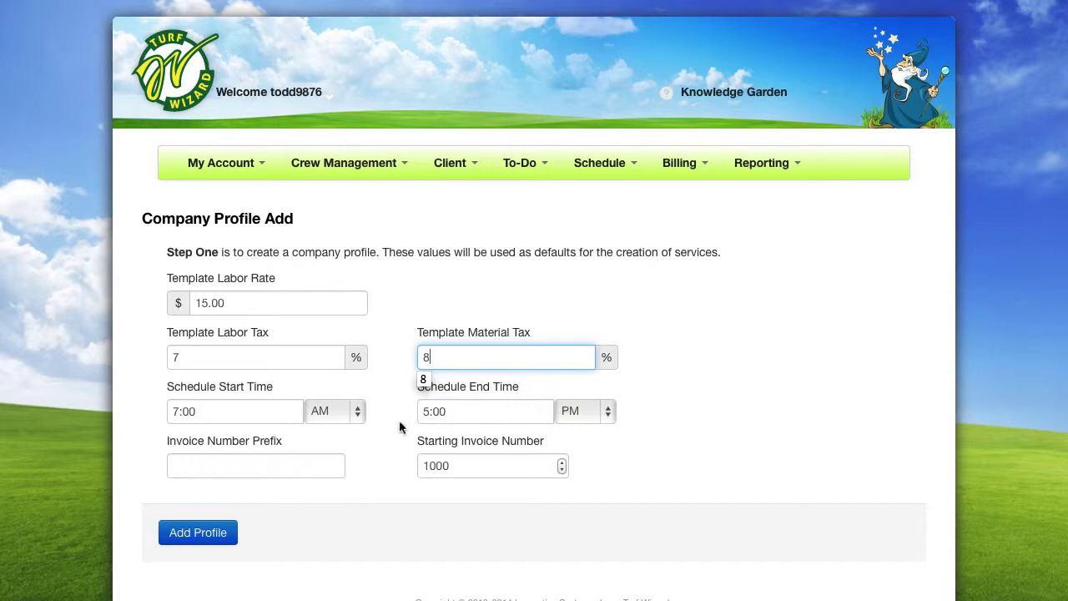
click(262, 469)
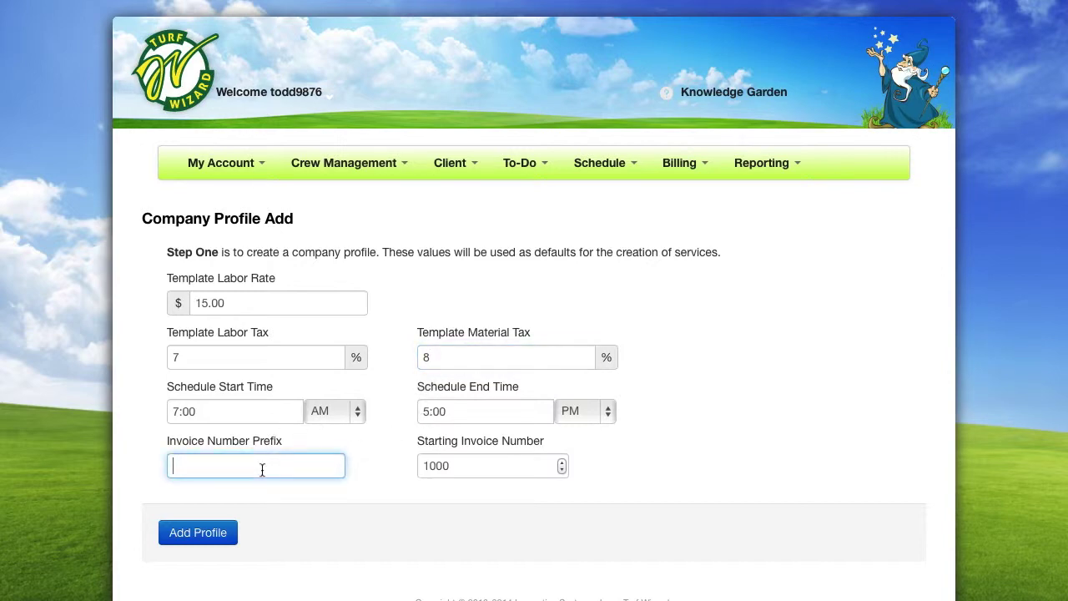
text(2)
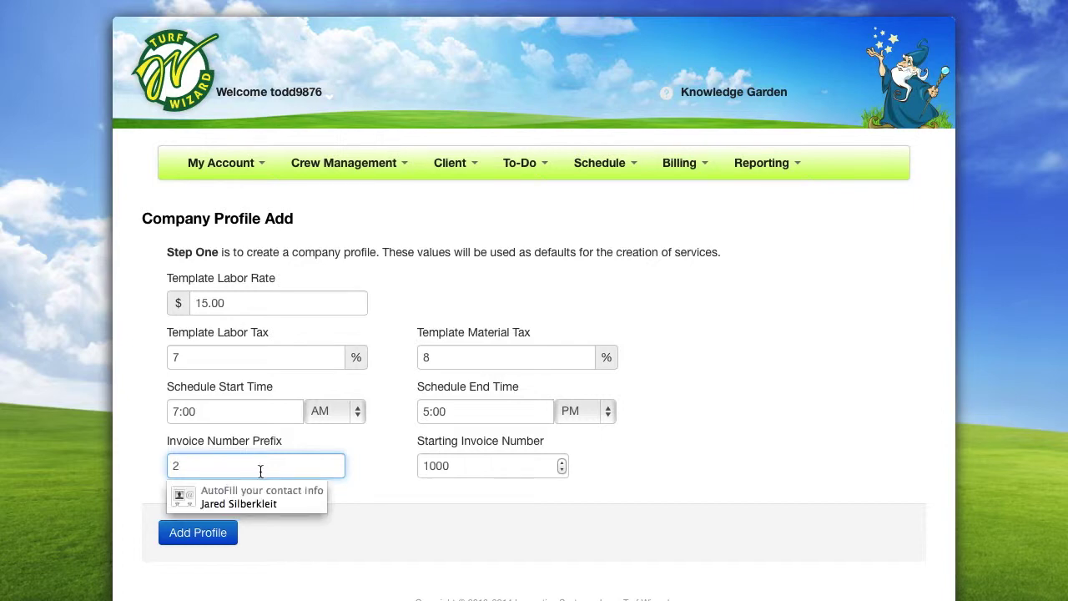
click(354, 507)
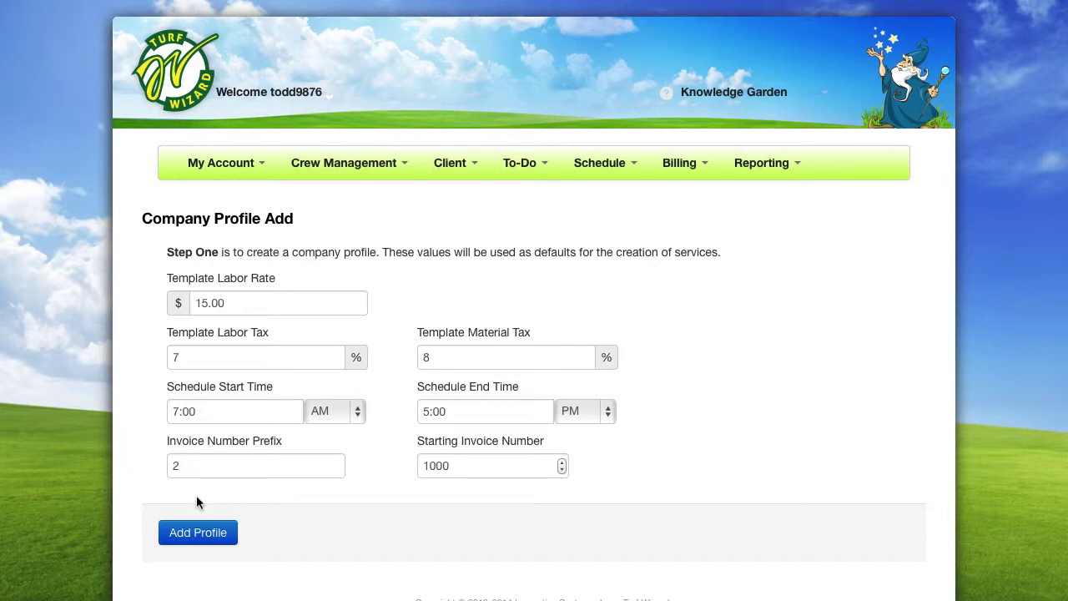
click(190, 542)
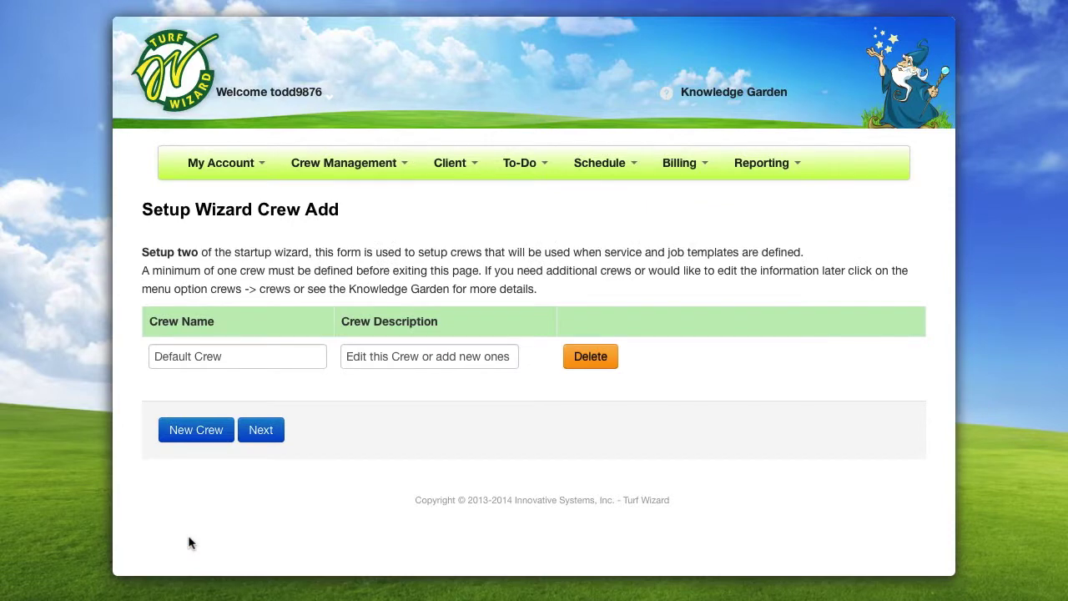
Replace the Default Crew name with 'Team' and its description with 'Mowing'
click(224, 359)
key(BackSpace)
key(BackSpace)
key(BackSpace)
key(BackSpace)
key(BackSpace)
key(BackSpace)
key(BackSpace)
key(BackSpace)
key(BackSpace)
key(BackSpace)
key(BackSpace)
key(BackSpace)
text(Team)
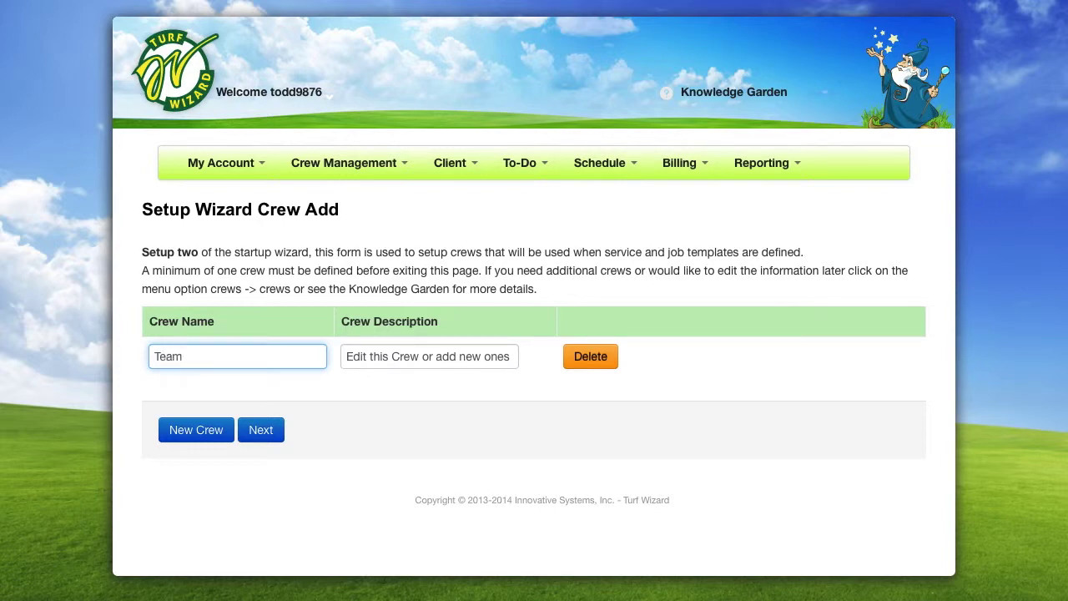
drag(346, 356, 525, 349)
text(Mowing)
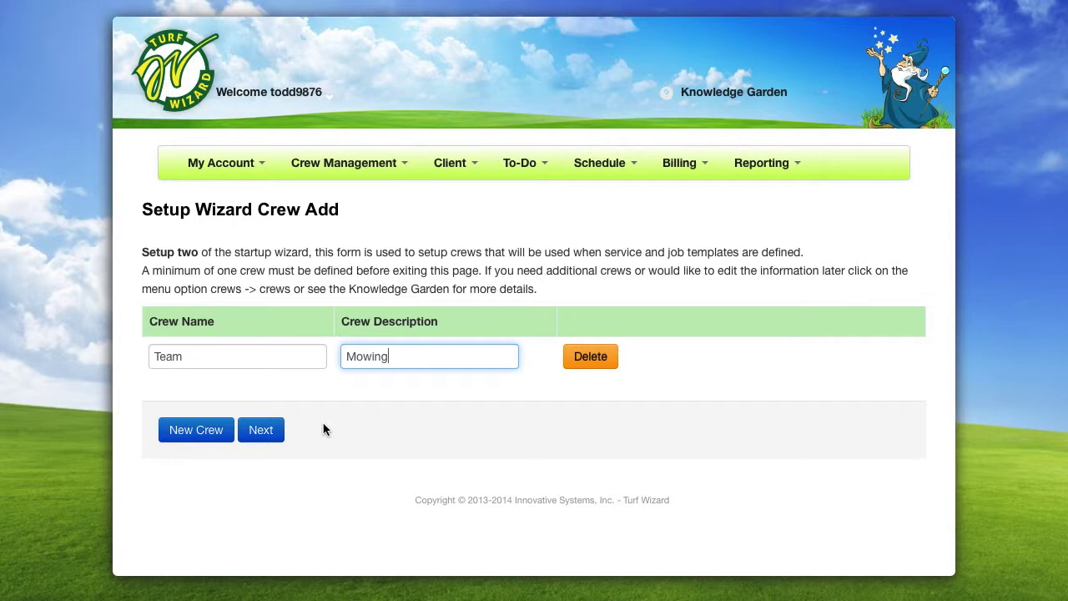
Set both Fall Cleanup and Fertilizing to category Lawn and crew Team
click(263, 435)
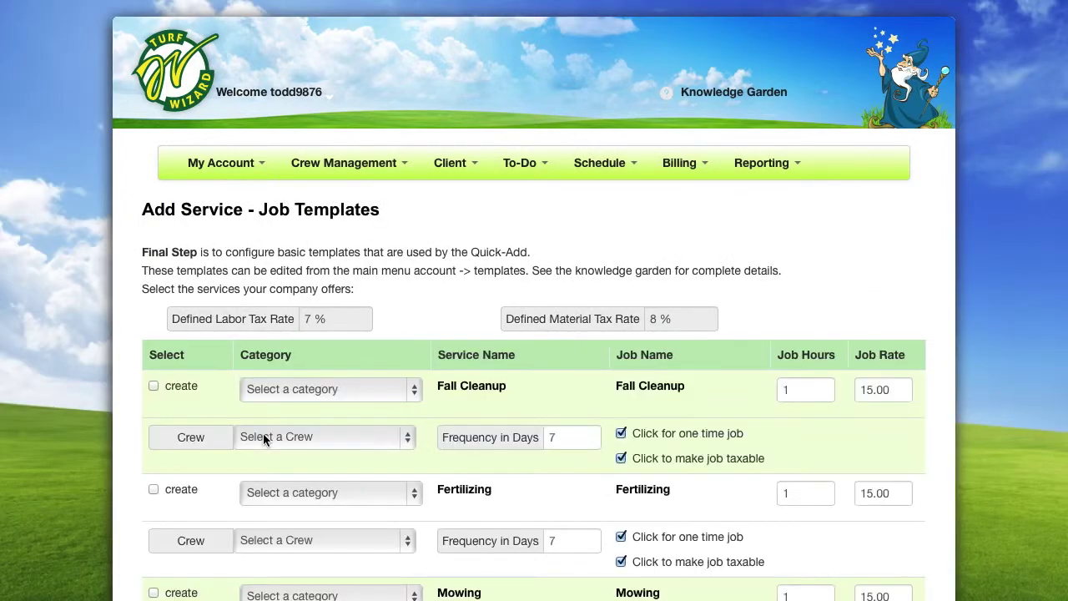
scroll(263, 436, down, 4)
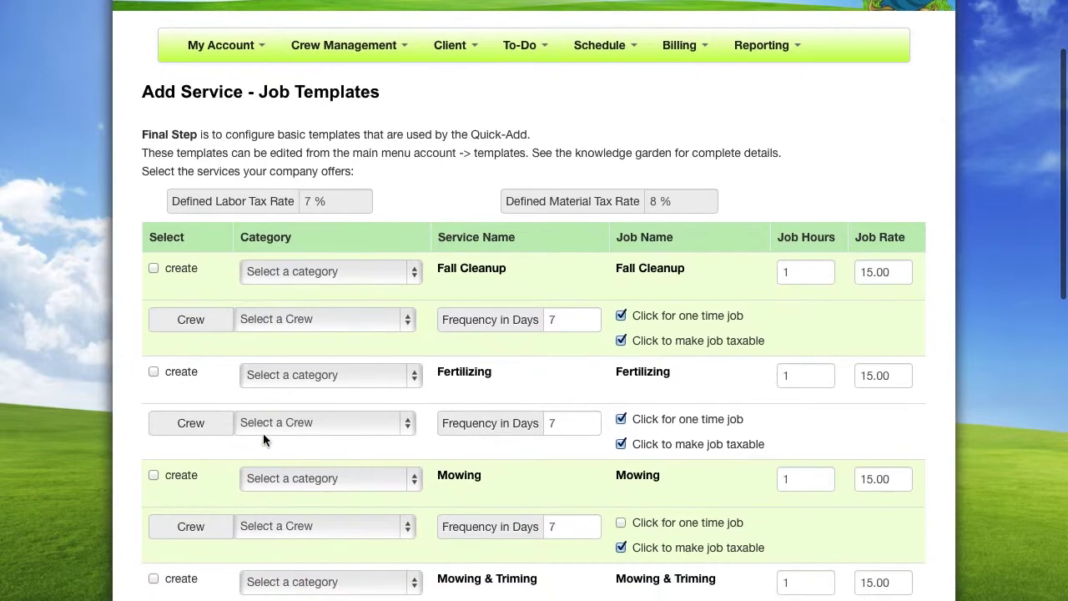
scroll(262, 436, down, 2)
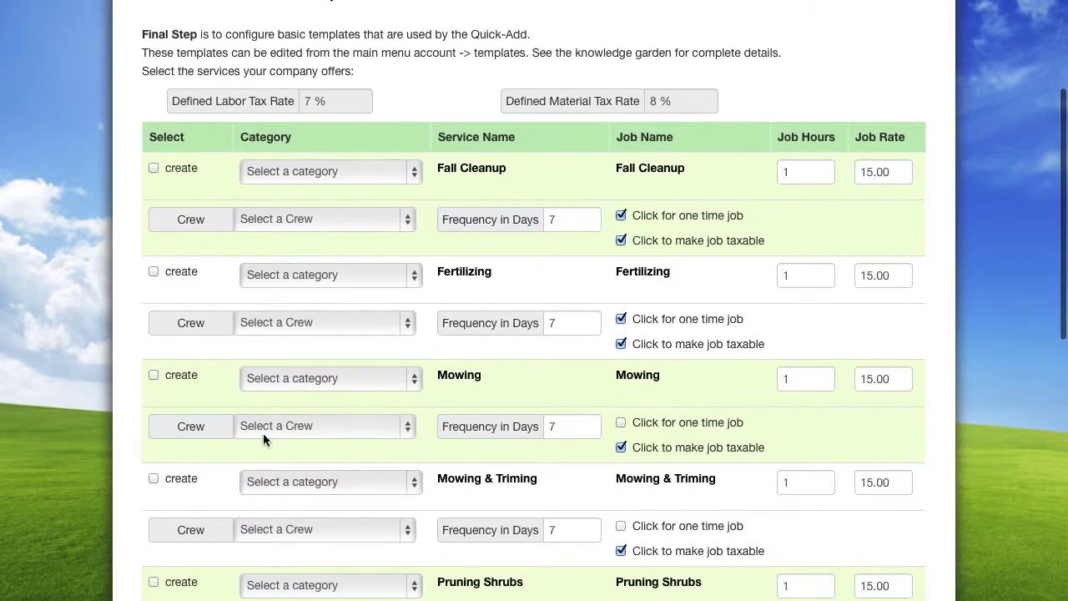
scroll(263, 440, down, 1)
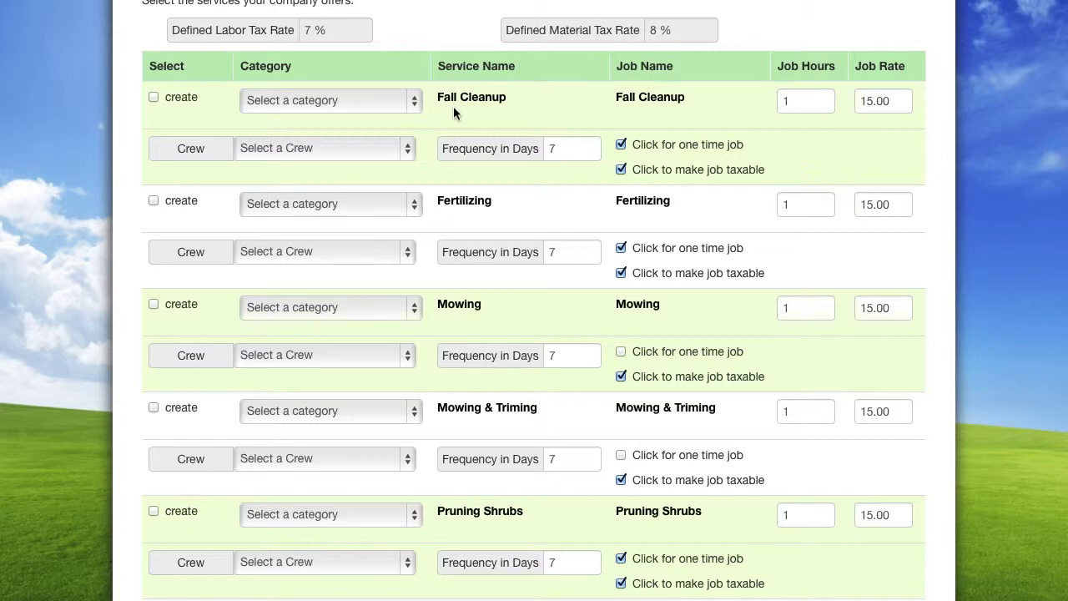
click(414, 102)
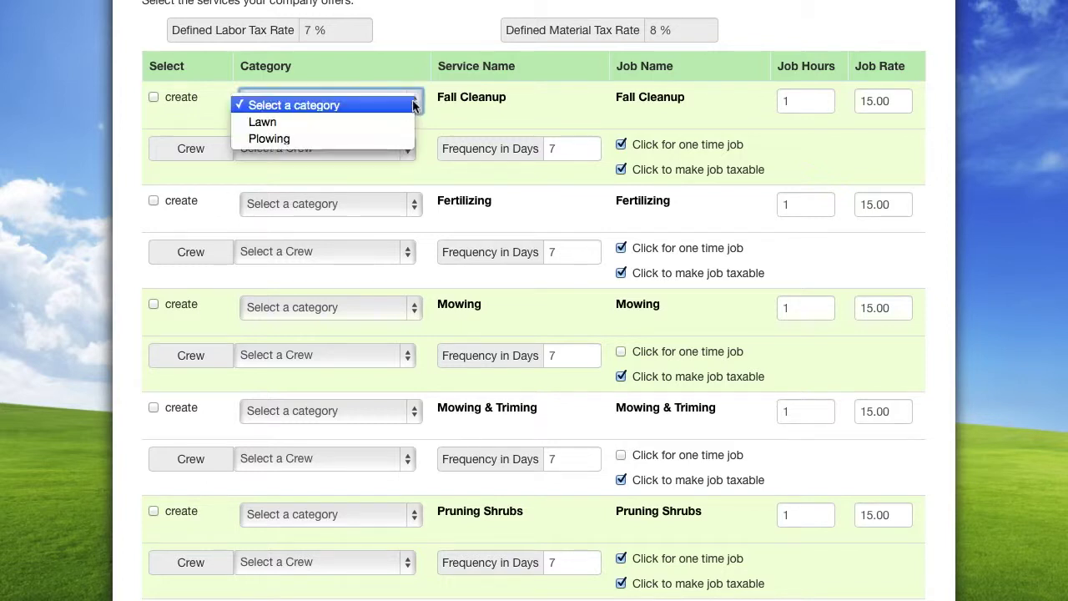
click(396, 122)
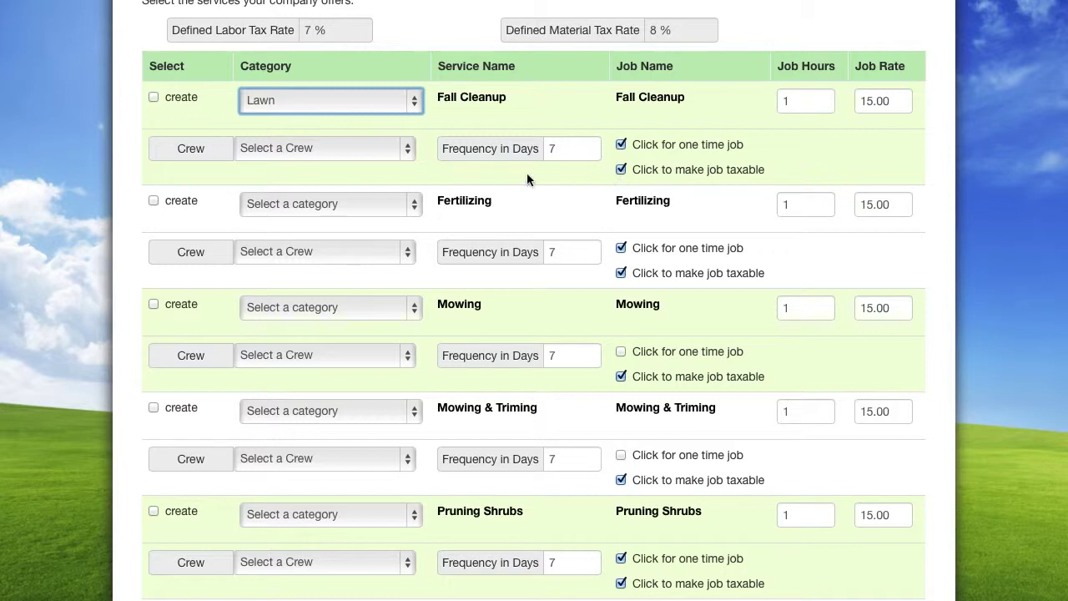
click(420, 208)
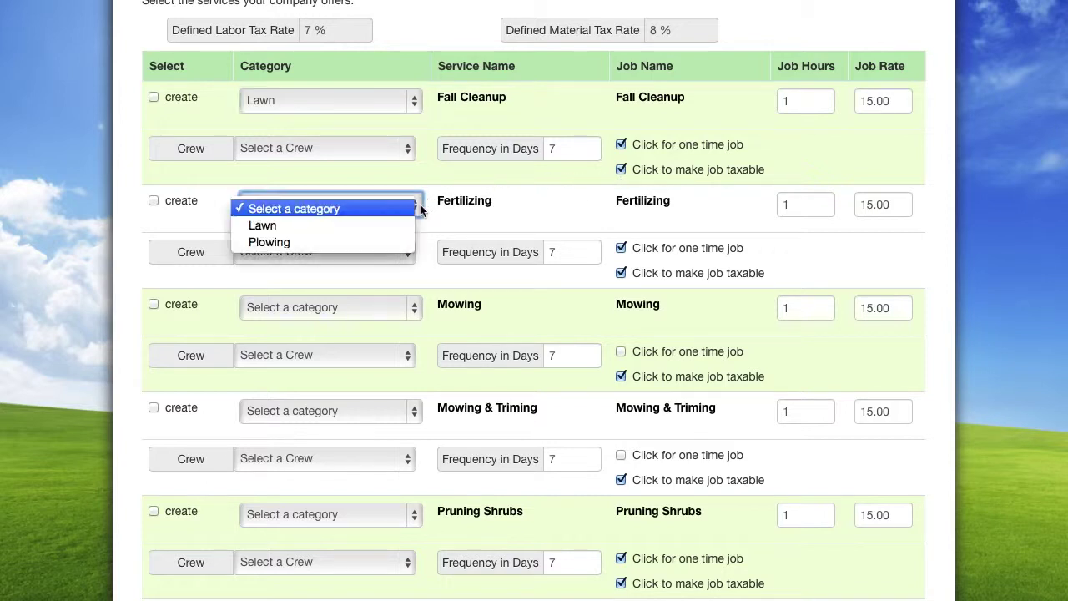
click(395, 226)
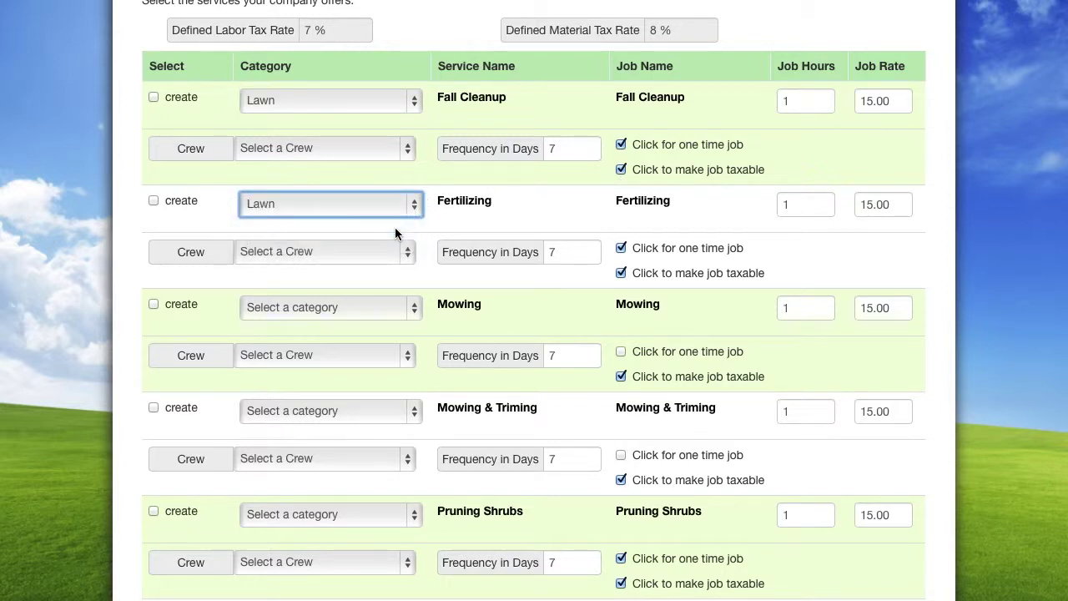
click(410, 253)
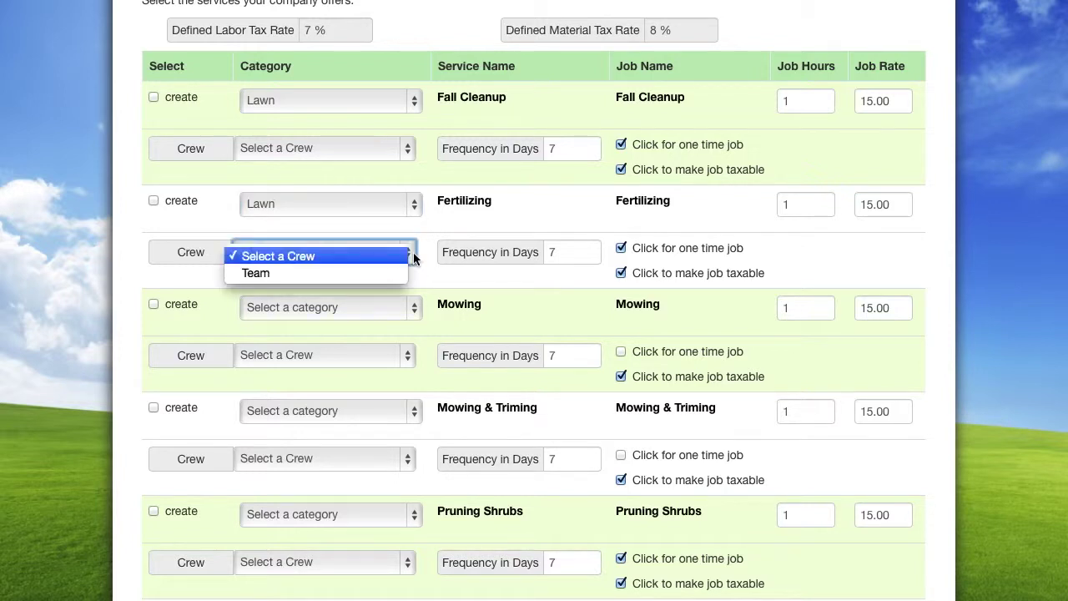
click(398, 273)
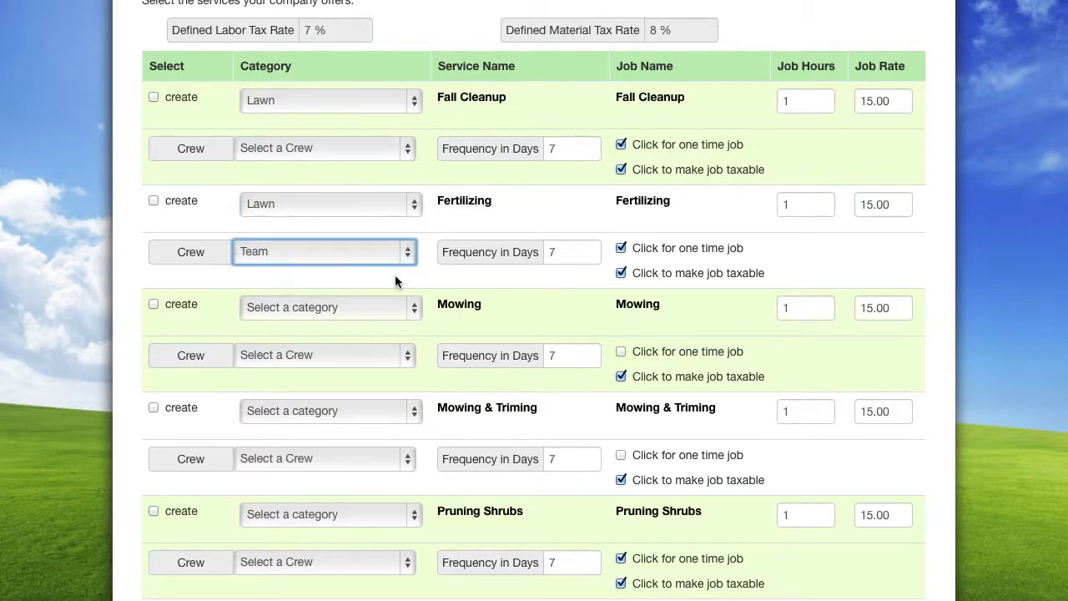
click(408, 164)
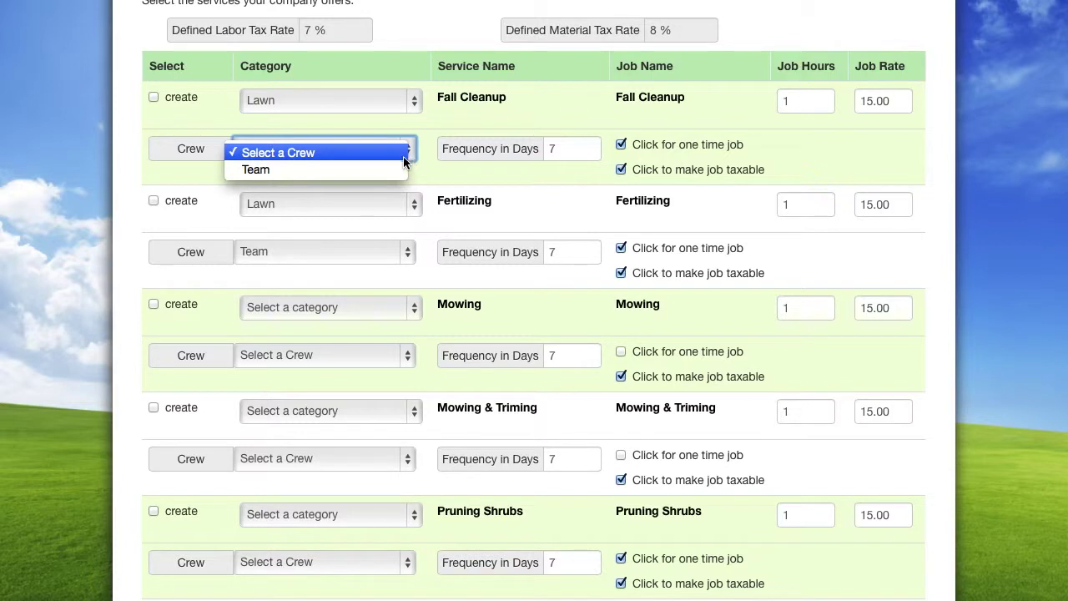
click(389, 169)
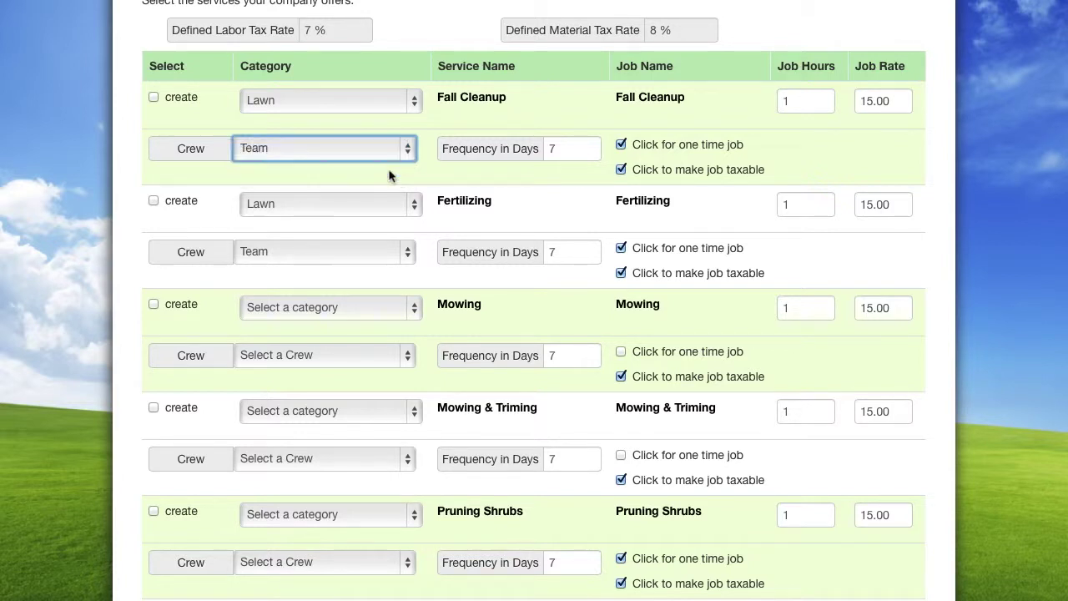
Tick 'create' for Fall Cleanup and Fertilizing and add the services
click(464, 191)
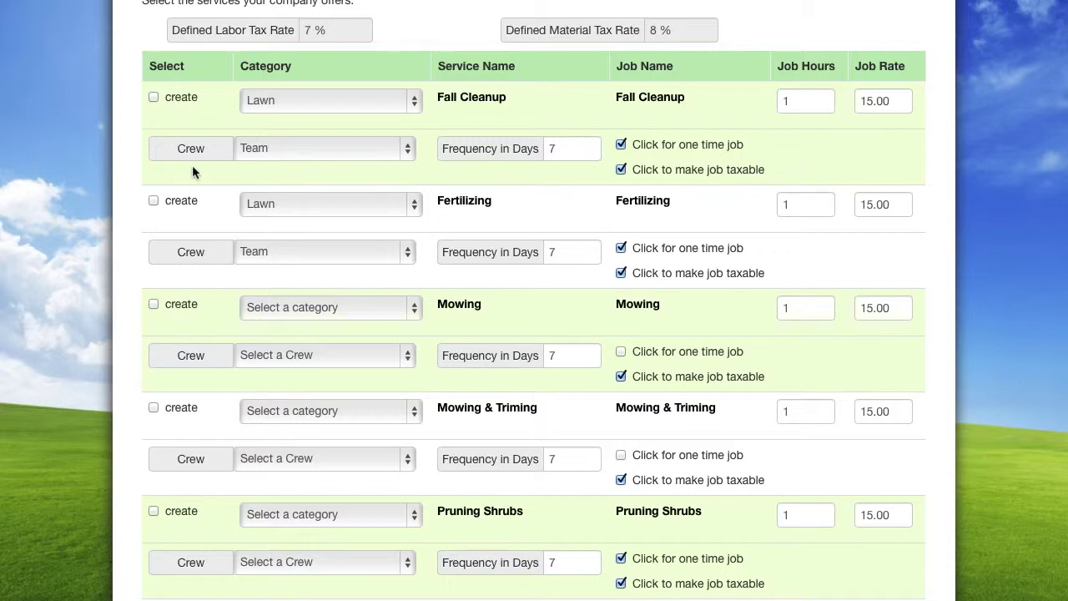
click(154, 98)
click(153, 202)
scroll(146, 250, down, 5)
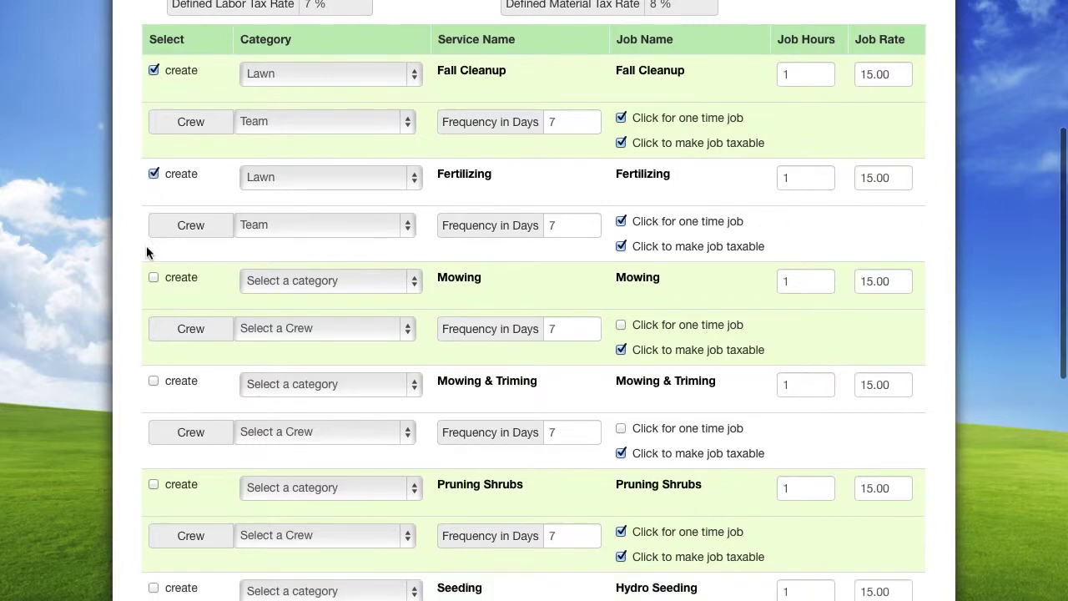
scroll(147, 245, down, 10)
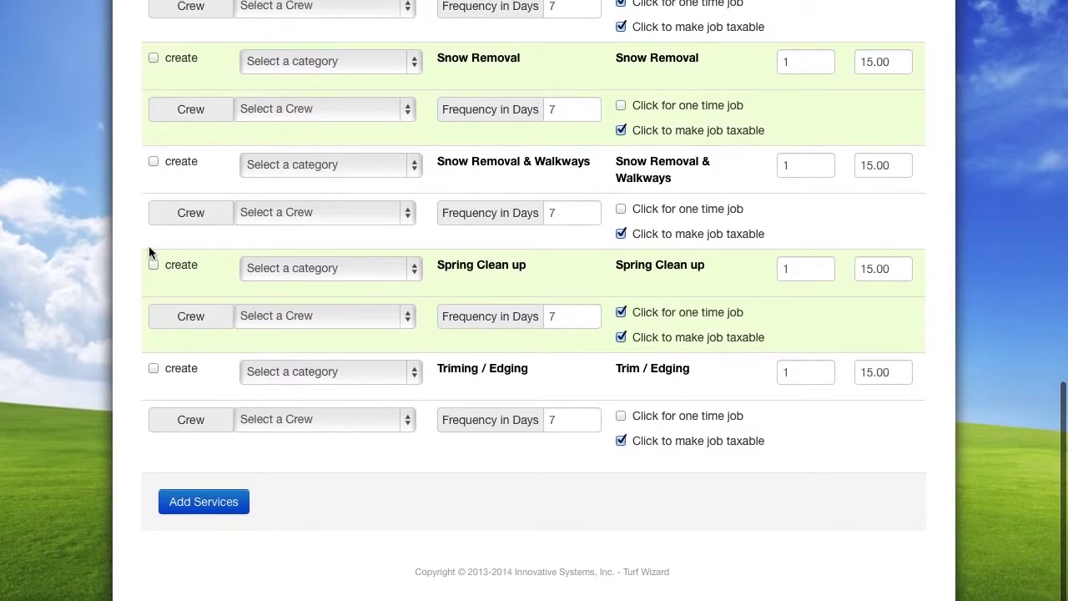
click(204, 513)
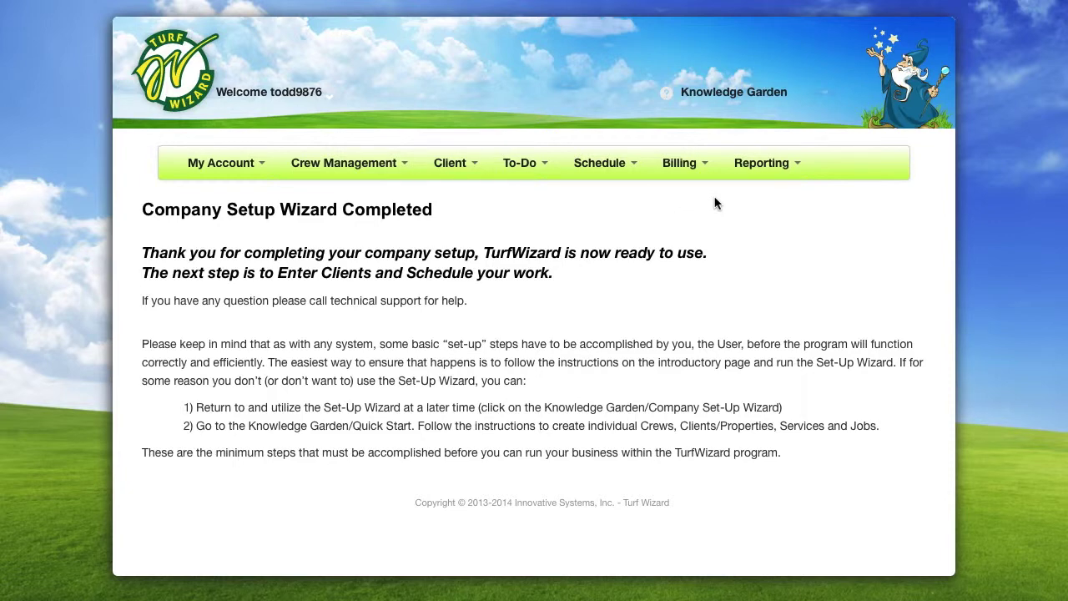
Open and close the Knowledge Garden help menu
click(724, 95)
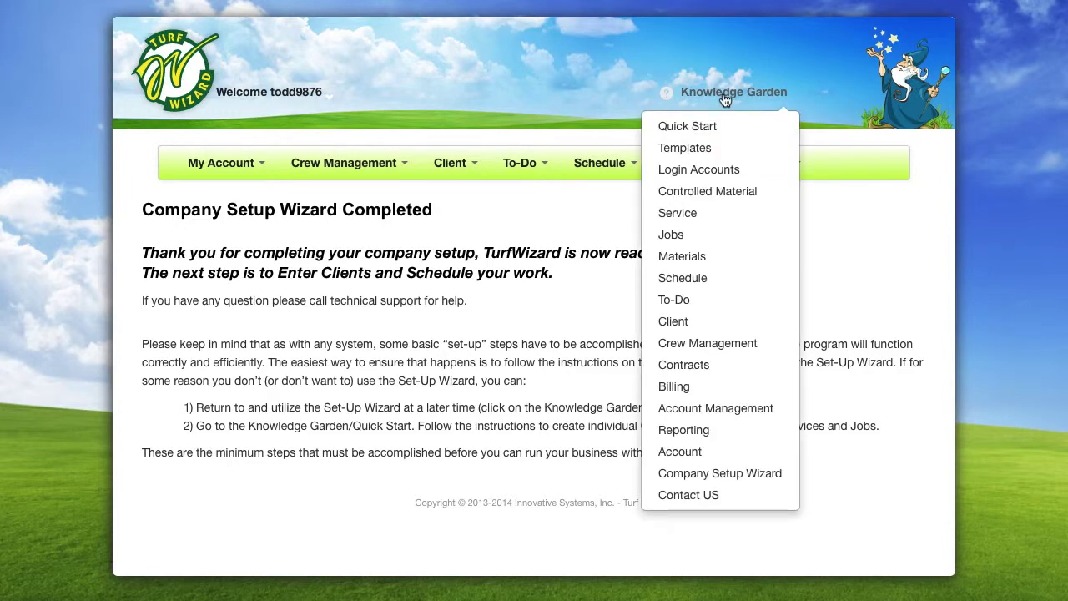
click(724, 97)
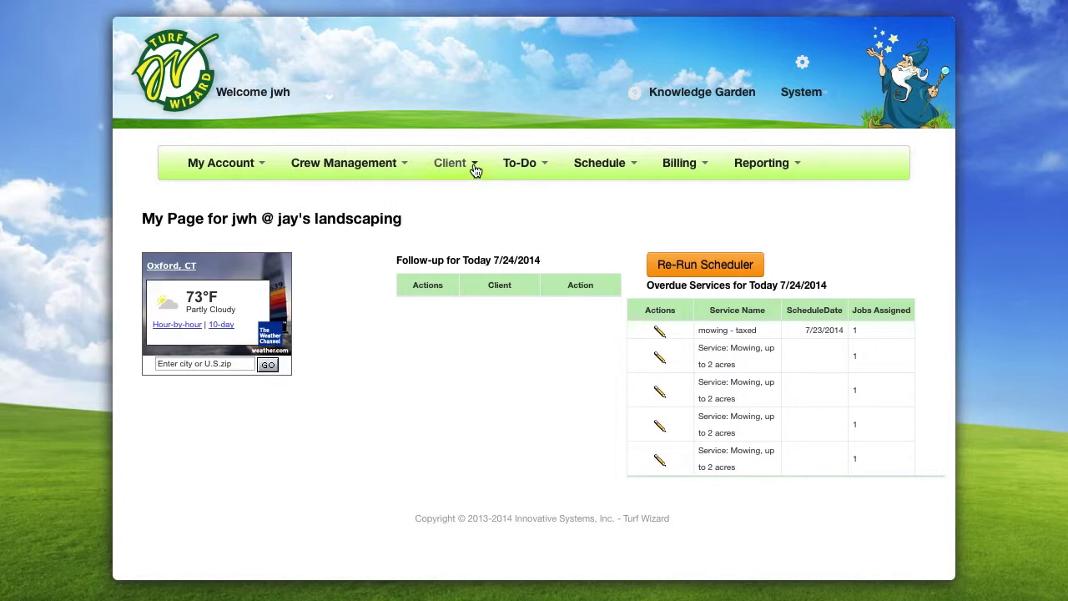
Start a new client, entering the client's first and last name, type Residential
click(476, 171)
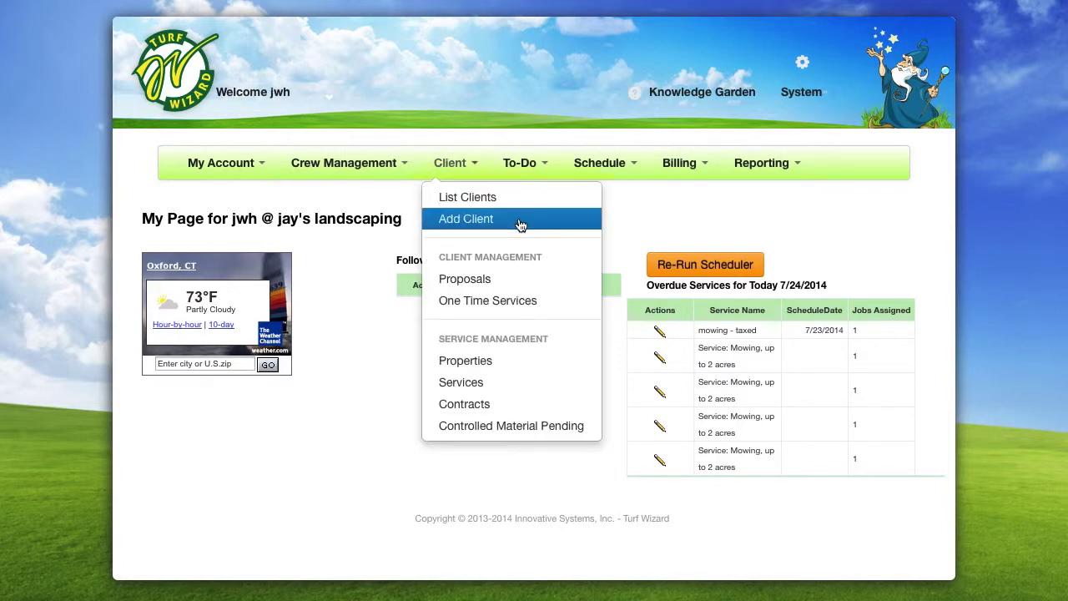
click(459, 219)
click(200, 348)
key(Tab)
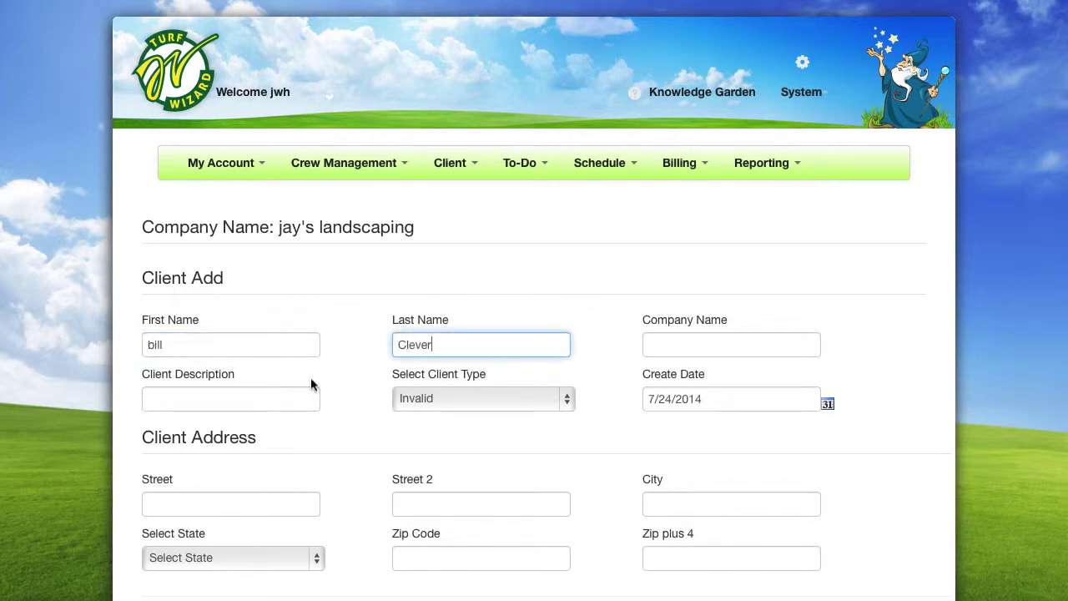
click(565, 399)
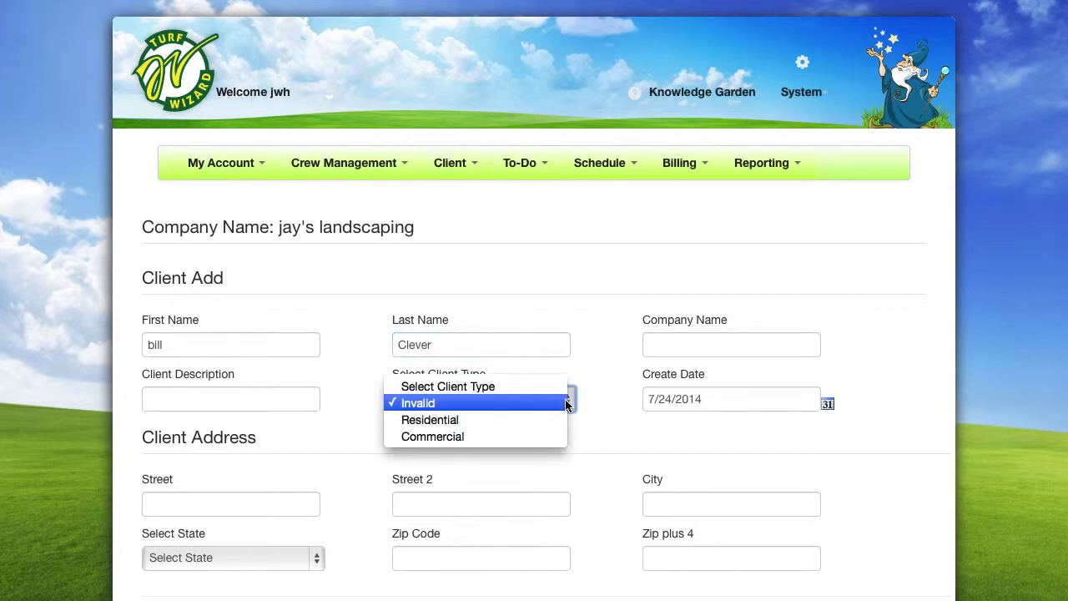
click(558, 421)
Enter the client's street address, city, state Connecticut, zip code and phone number
scroll(557, 422, down, 3)
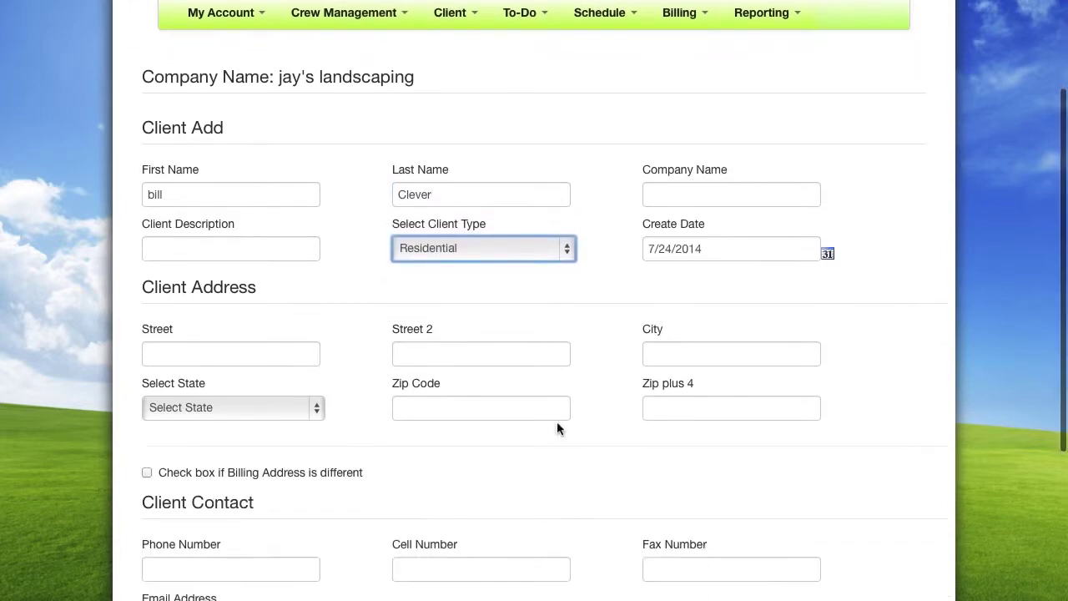
scroll(557, 428, down, 1)
click(275, 272)
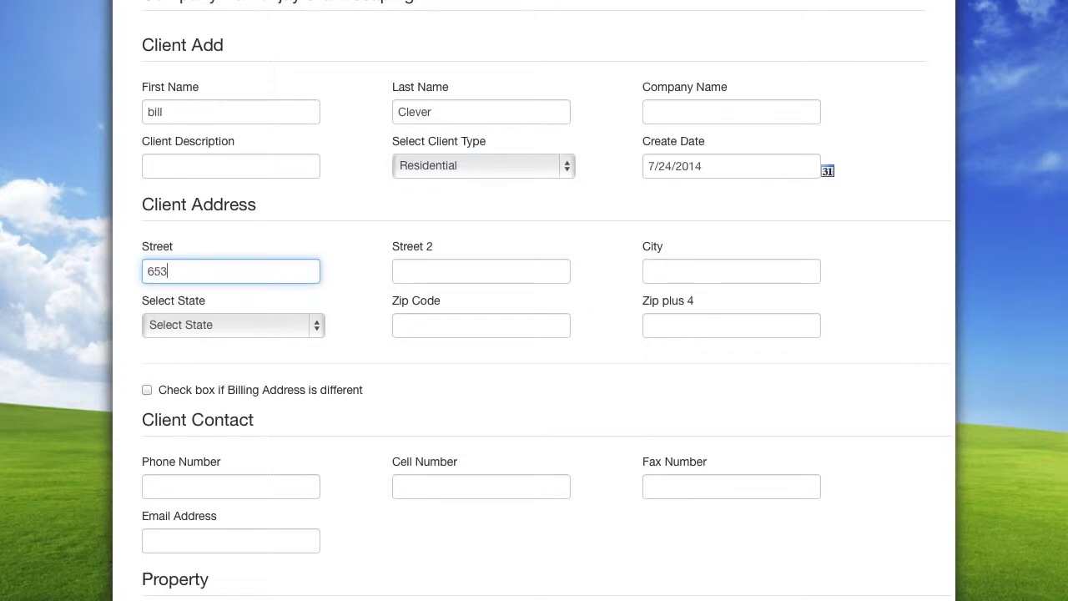
click(678, 273)
text(Ansonia)
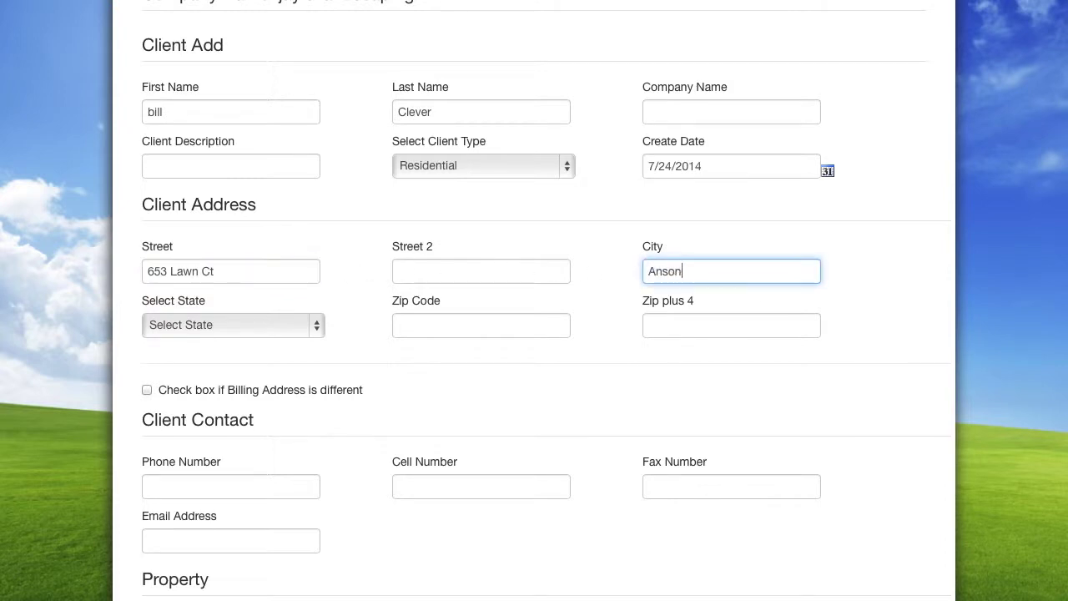
click(320, 324)
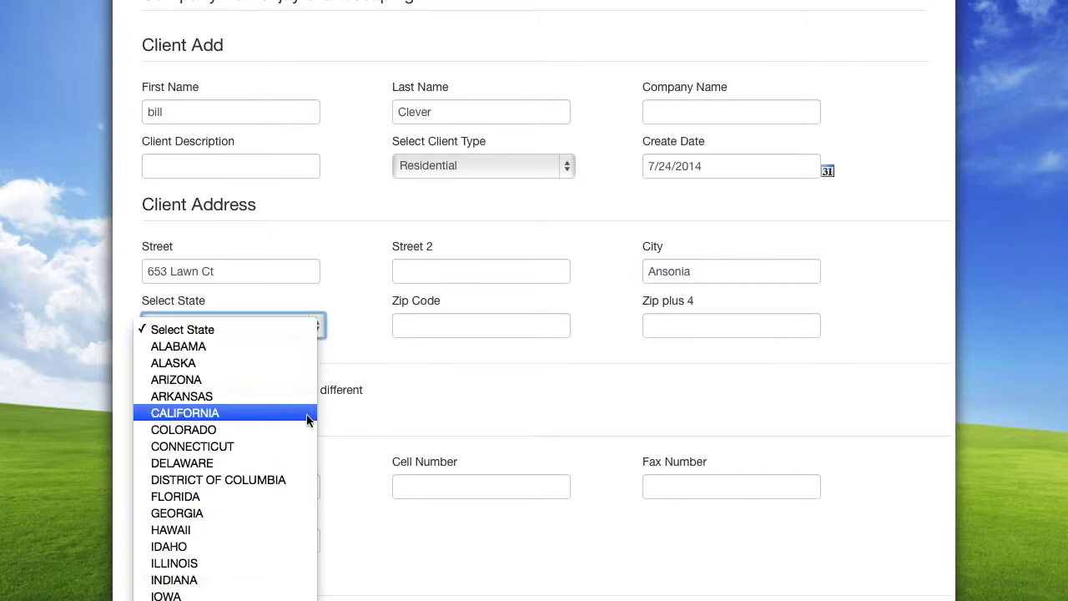
click(303, 443)
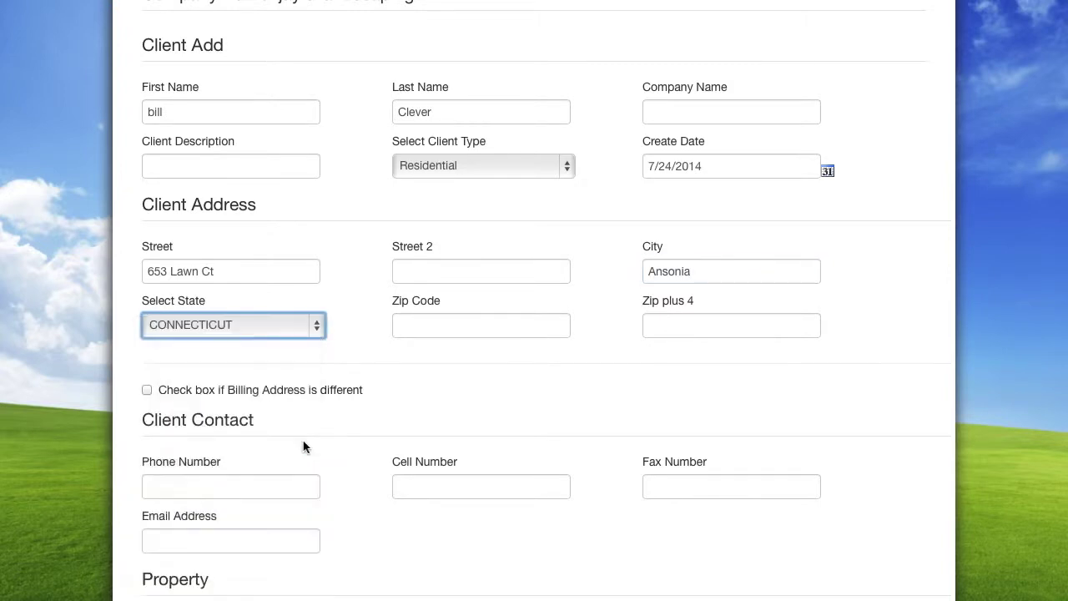
click(423, 316)
text(97627)
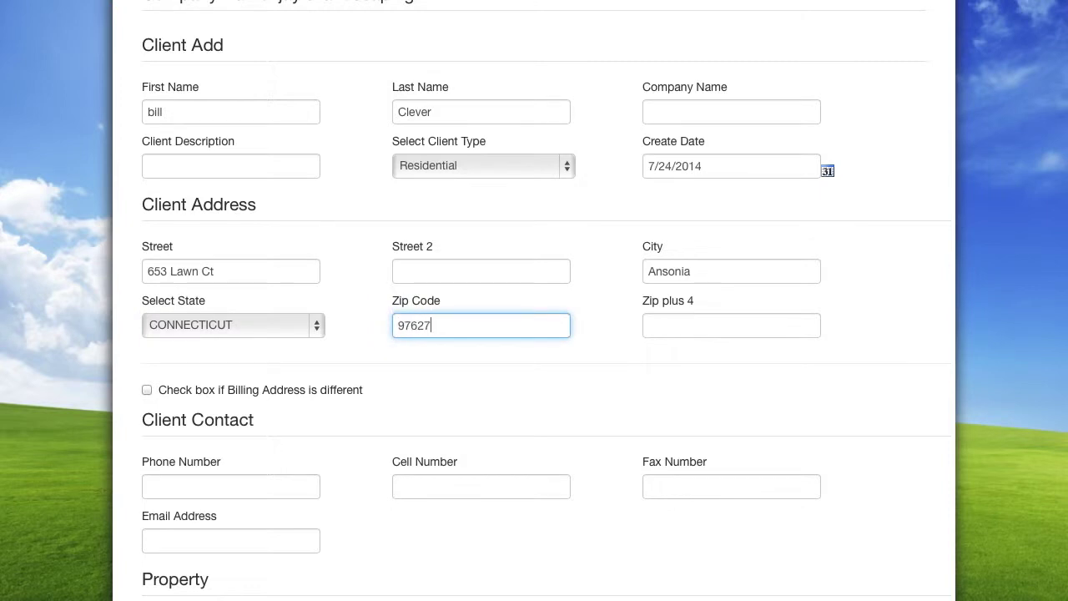
click(189, 485)
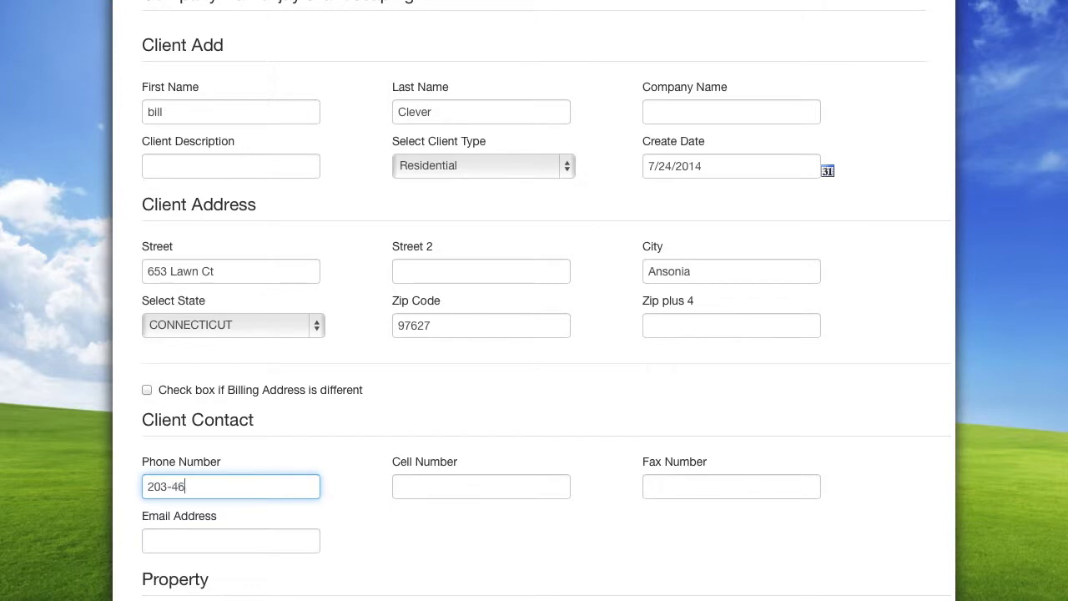
Leave billing address unchanged, show the square-footage length and width fields, and save the client
click(148, 389)
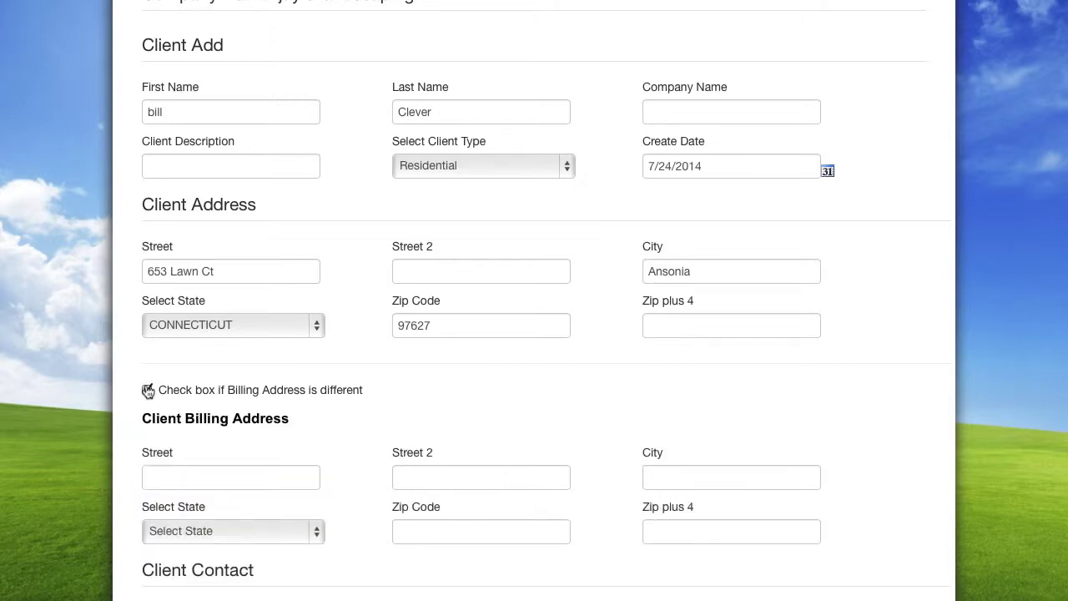
click(148, 390)
scroll(148, 391, down, 5)
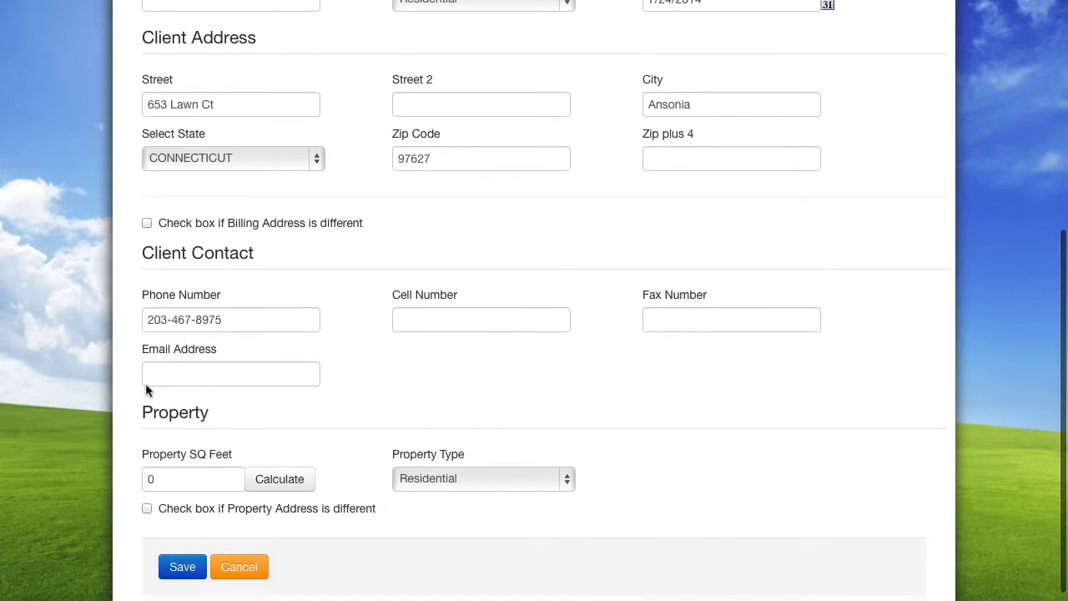
click(262, 445)
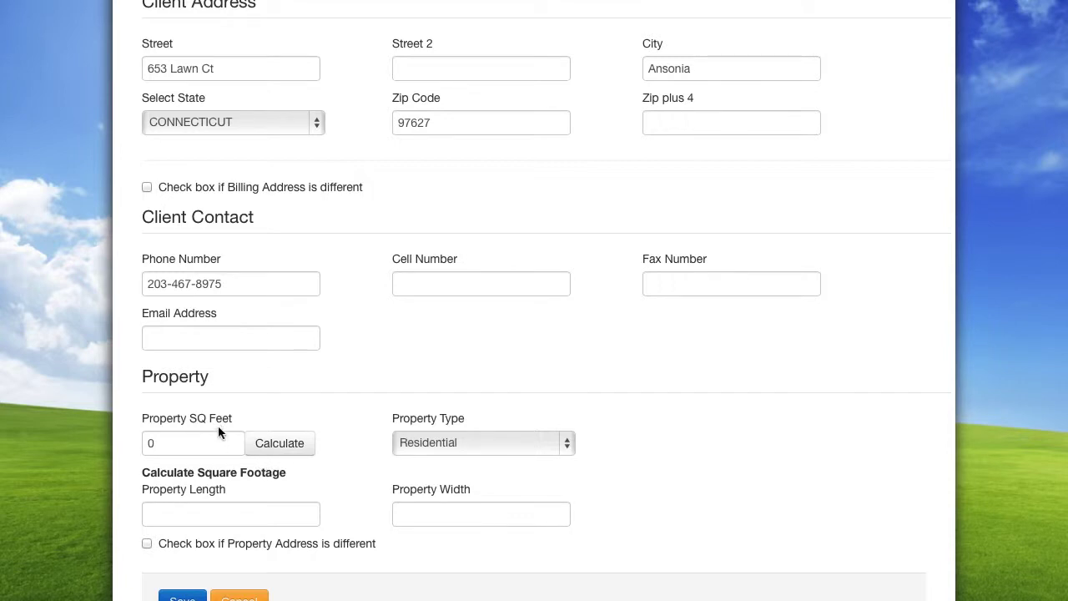
scroll(218, 431, down, 3)
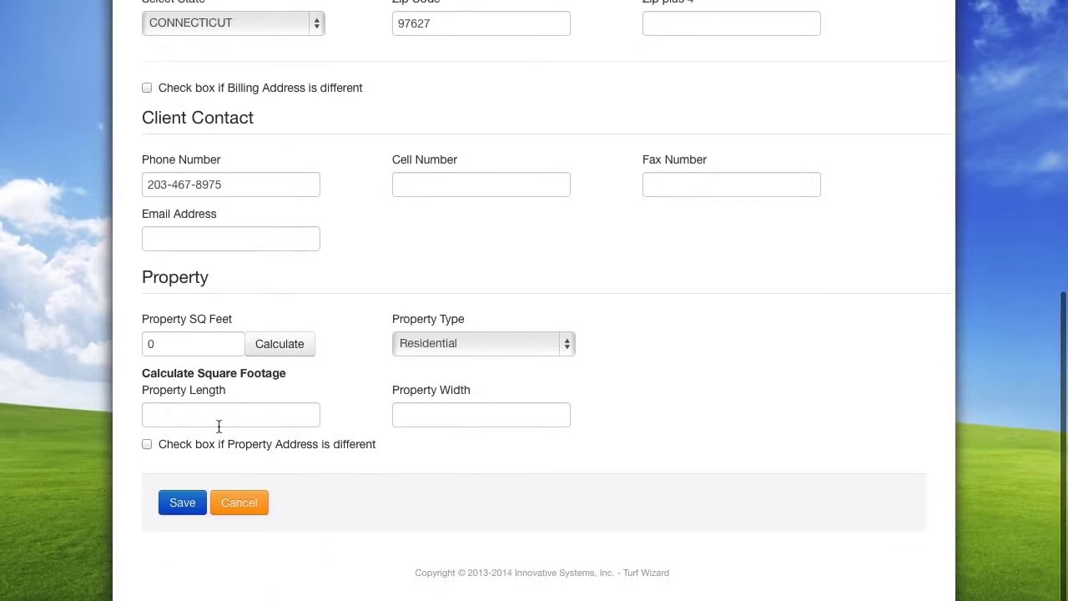
click(189, 503)
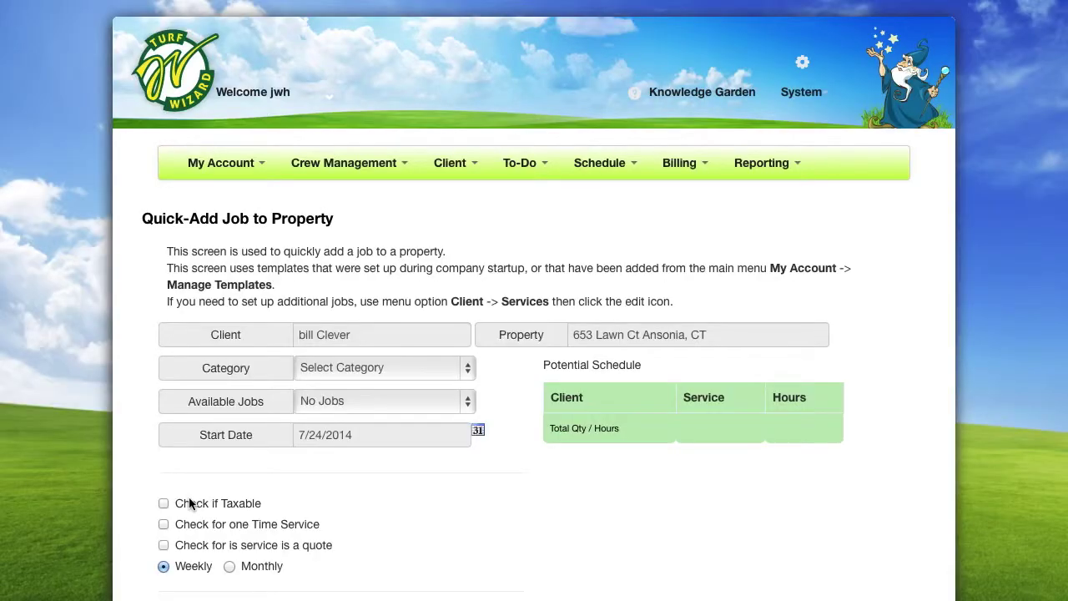
scroll(188, 501, down, 3)
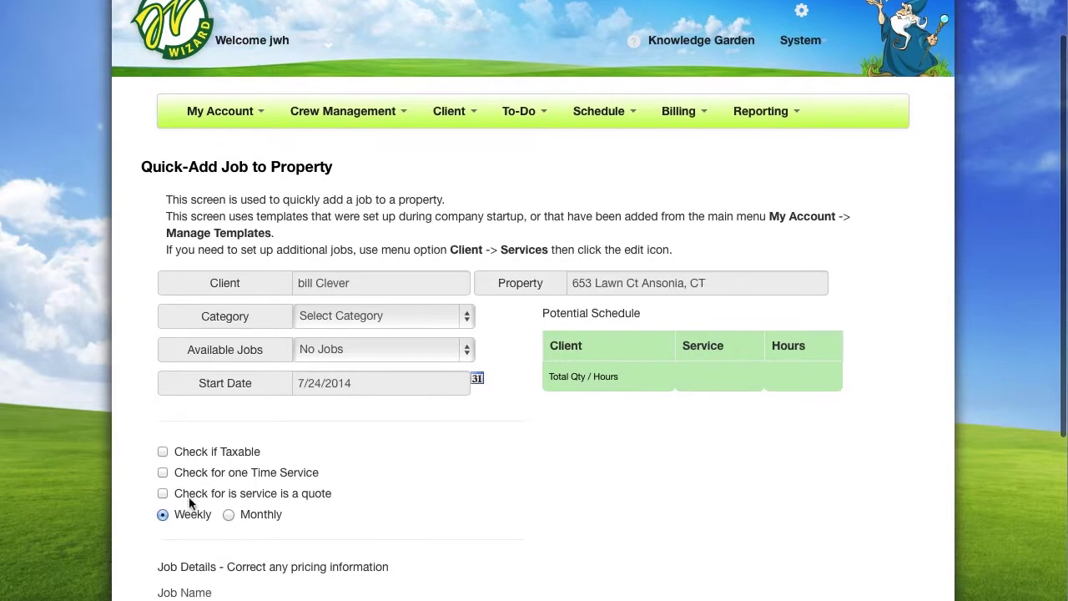
scroll(188, 503, down, 3)
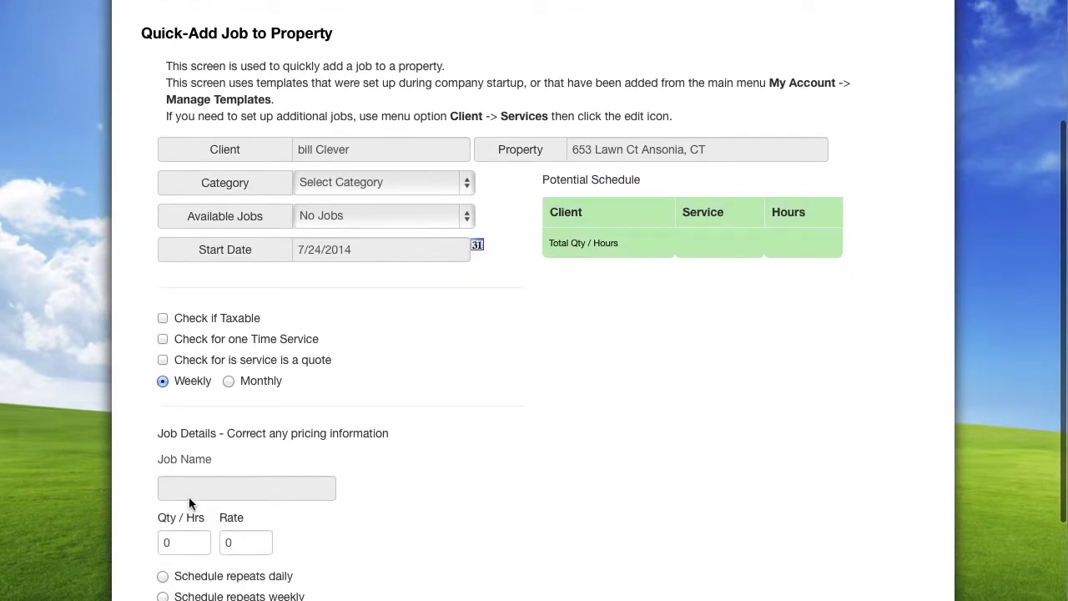
scroll(189, 501, down, 3)
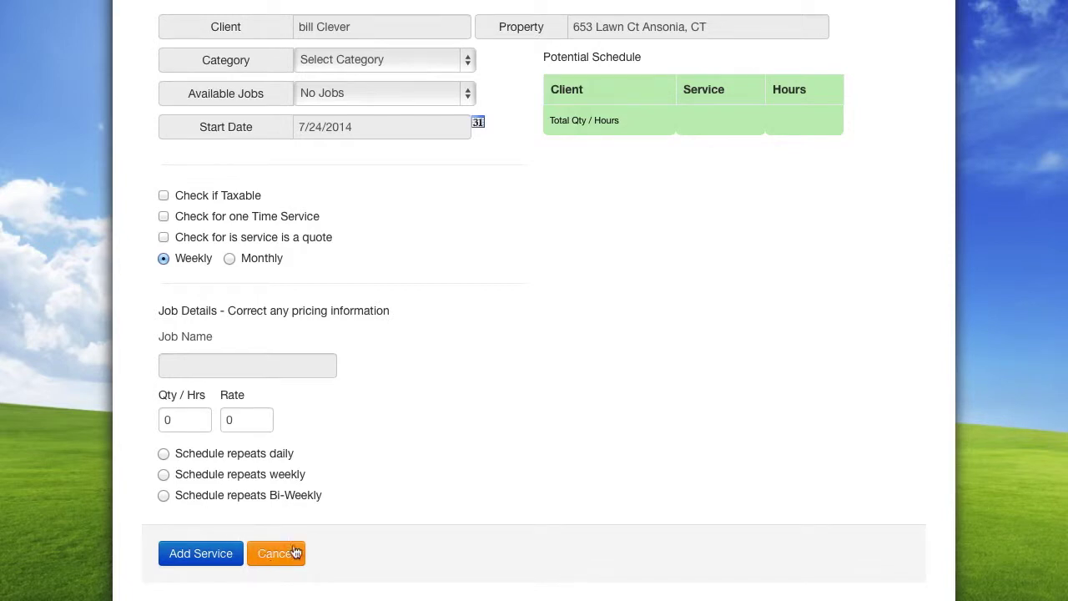
scroll(343, 506, up, 5)
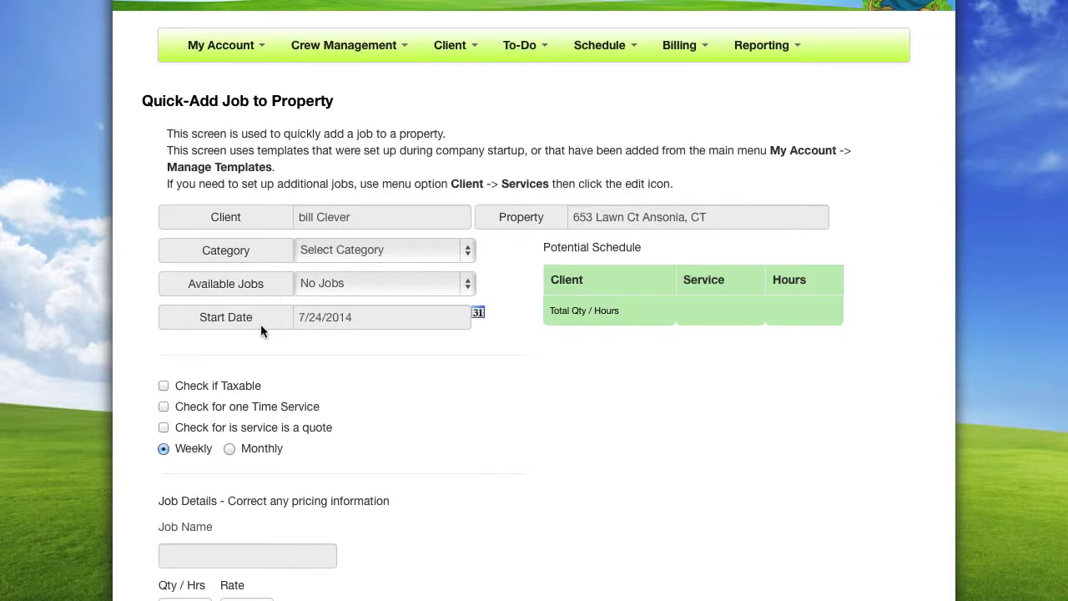
Choose category Lawn, job 'Mowing, up to 2 acres', and start date July 24, 2014
click(467, 254)
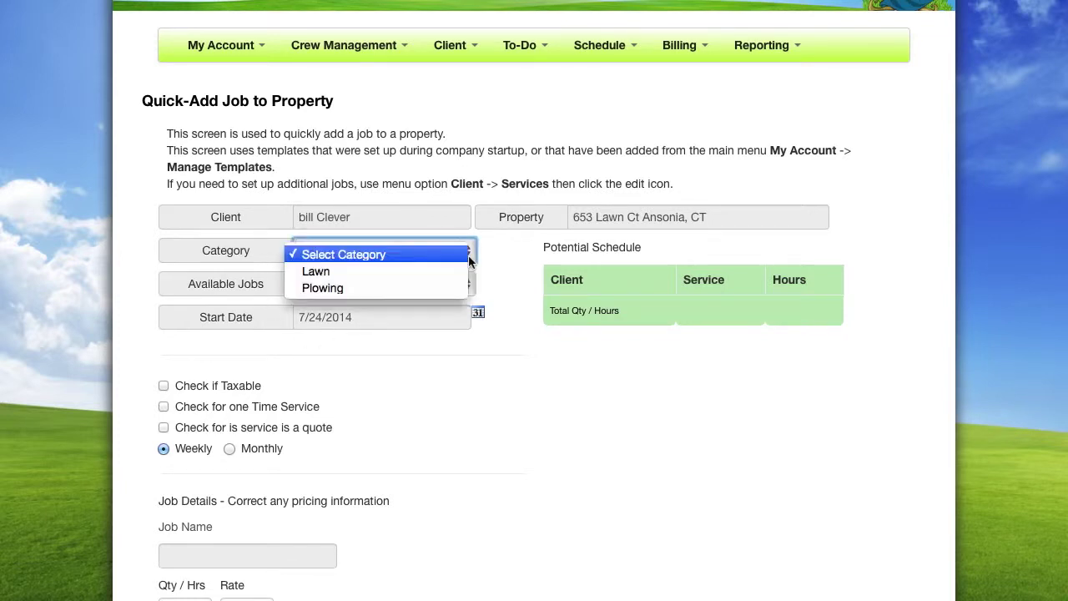
click(456, 272)
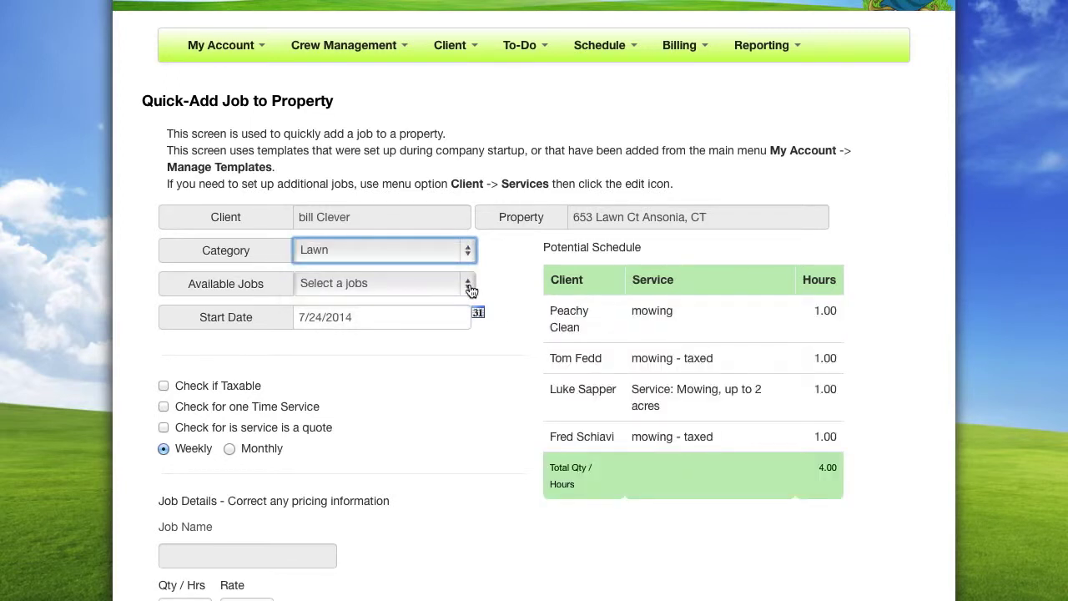
click(469, 286)
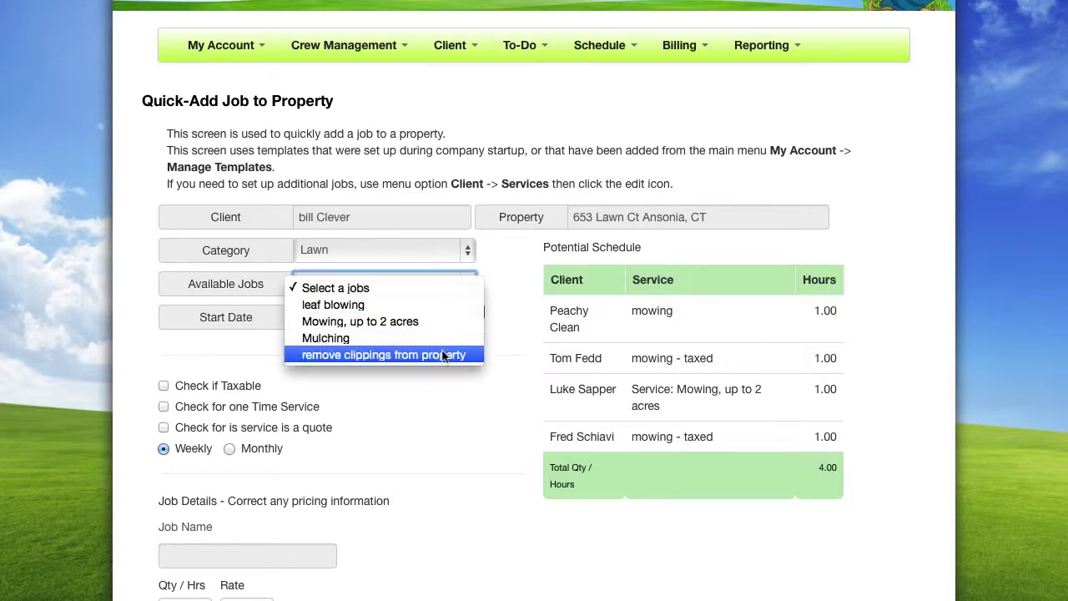
click(438, 322)
click(478, 315)
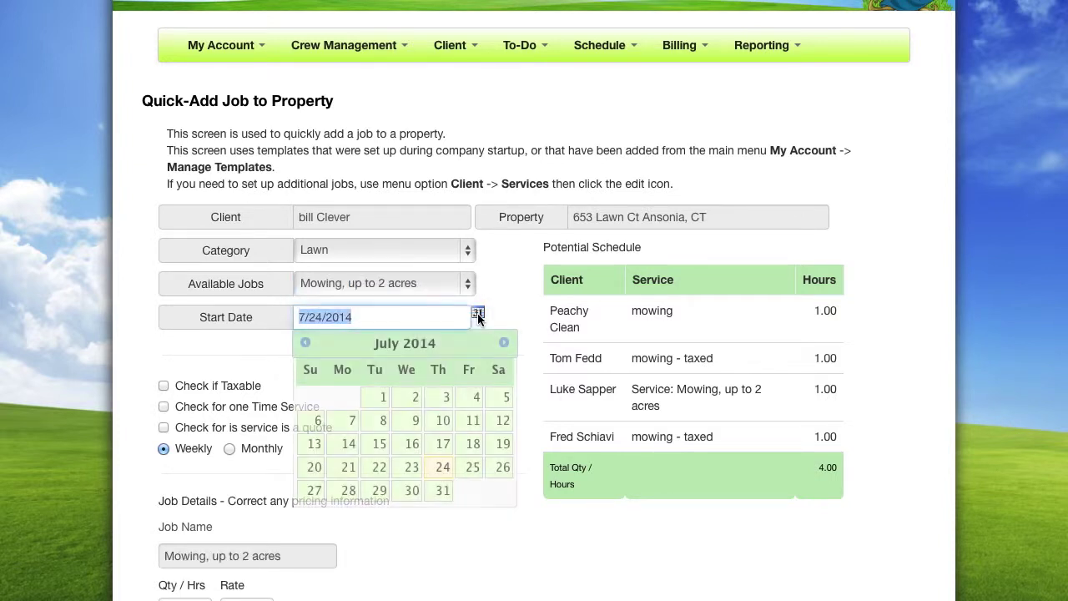
click(442, 471)
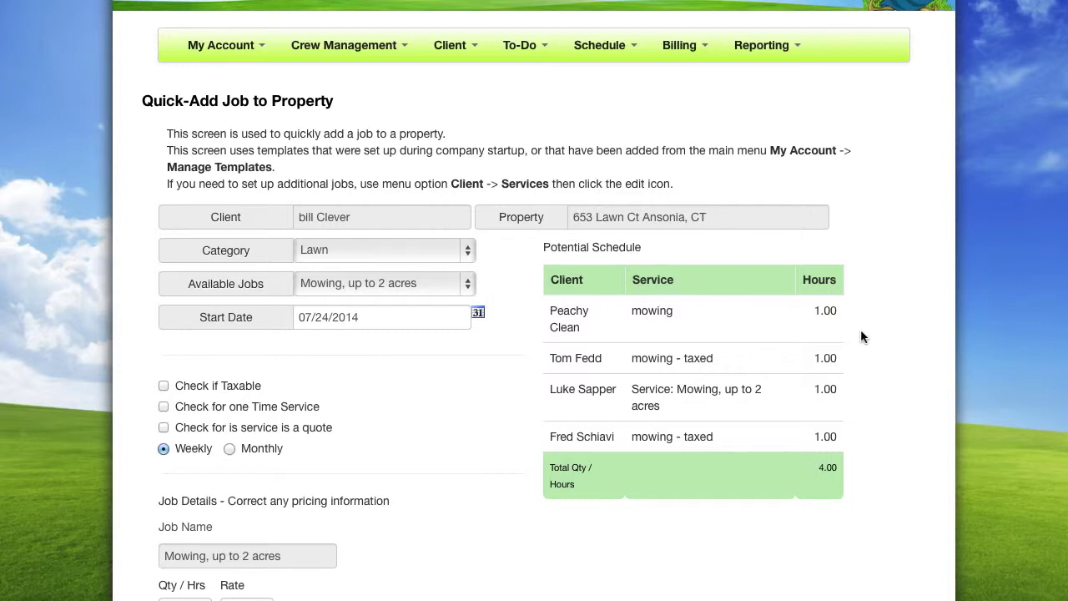
scroll(862, 331, down, 3)
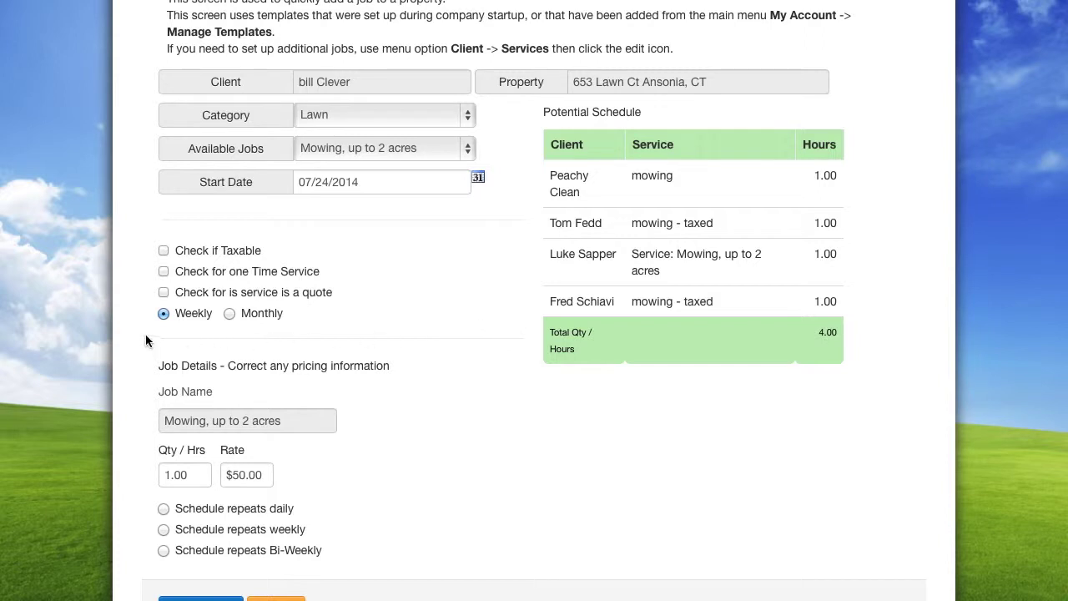
scroll(144, 338, down, 1)
scroll(145, 335, down, 1)
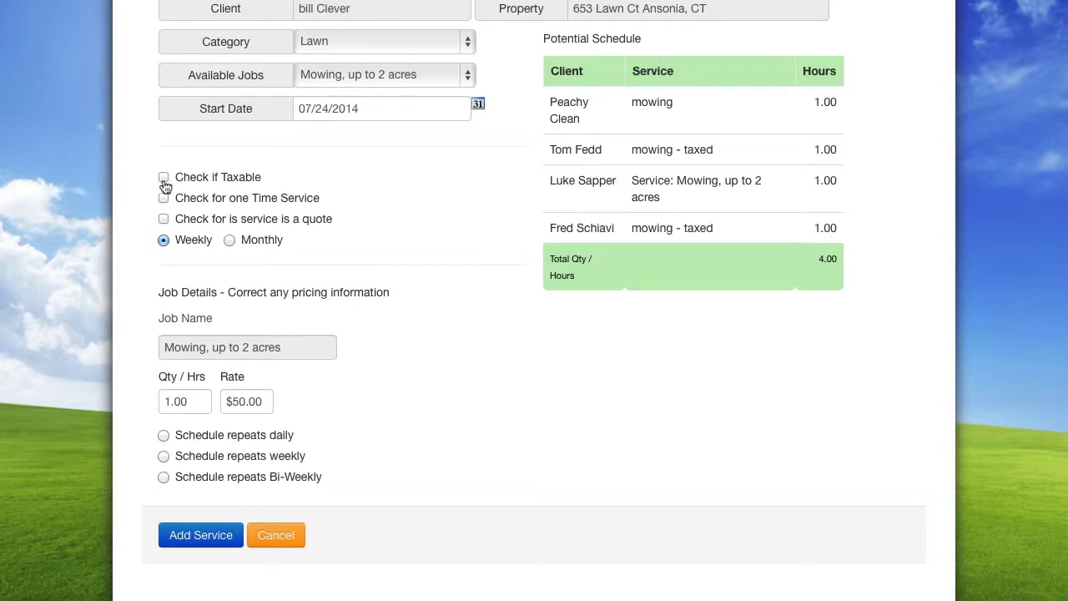
Toggle the Taxable and Quote options on and off, leaving both unchecked
click(164, 180)
click(164, 182)
click(165, 221)
click(165, 221)
Set the job to repeat every 7 days on Monday, then add the mowing service
click(163, 458)
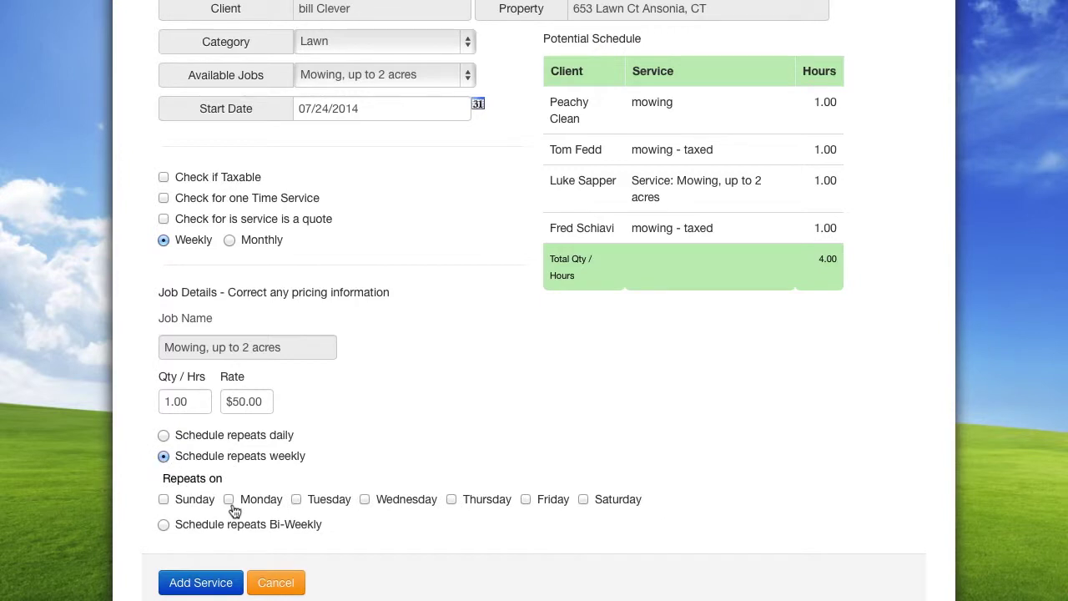
click(230, 503)
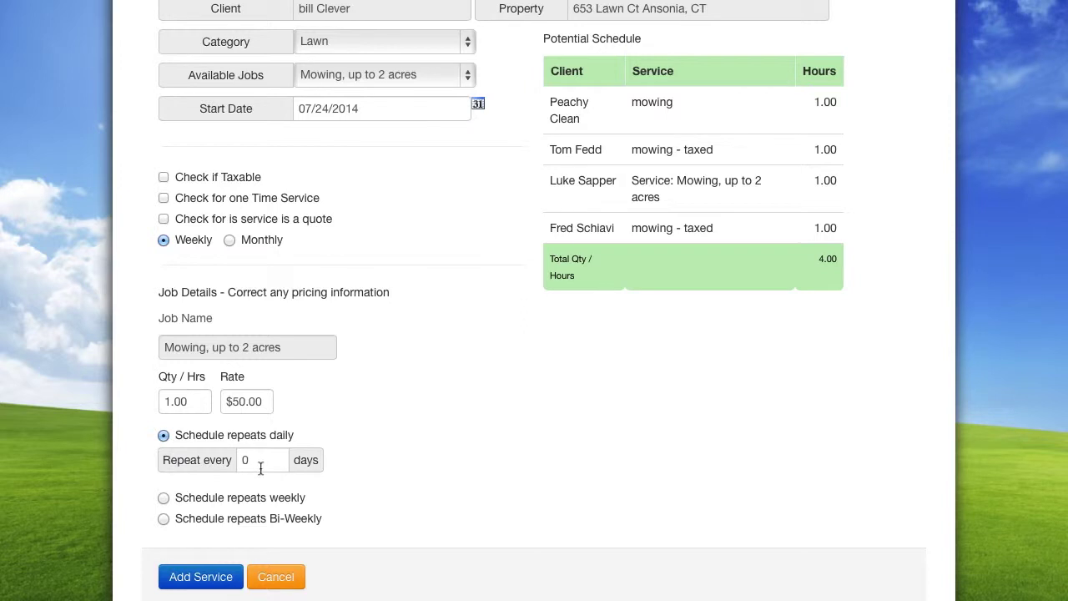
click(259, 465)
text(7)
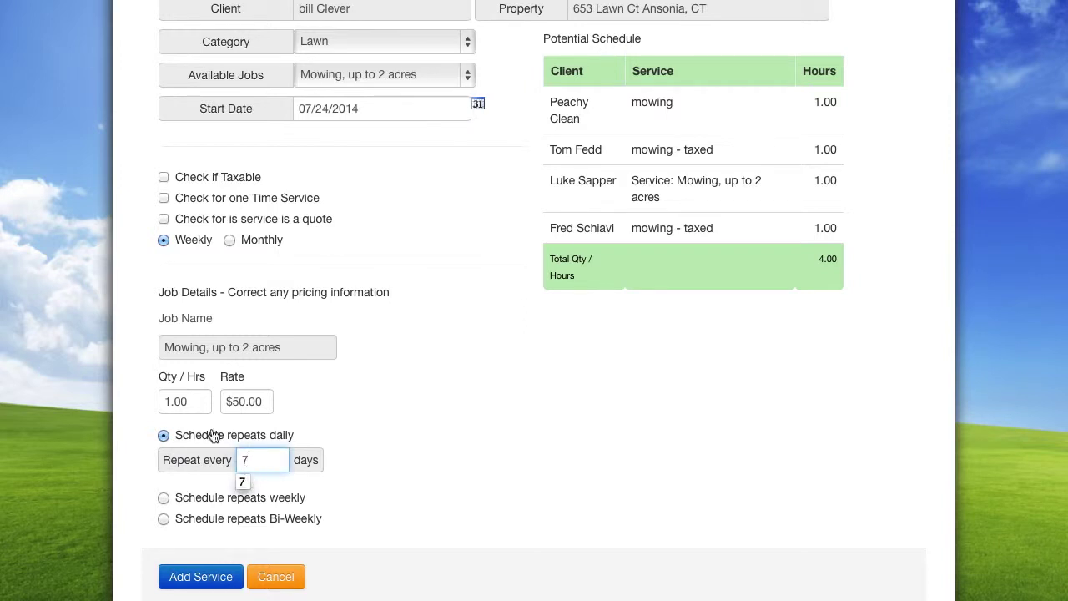
click(194, 402)
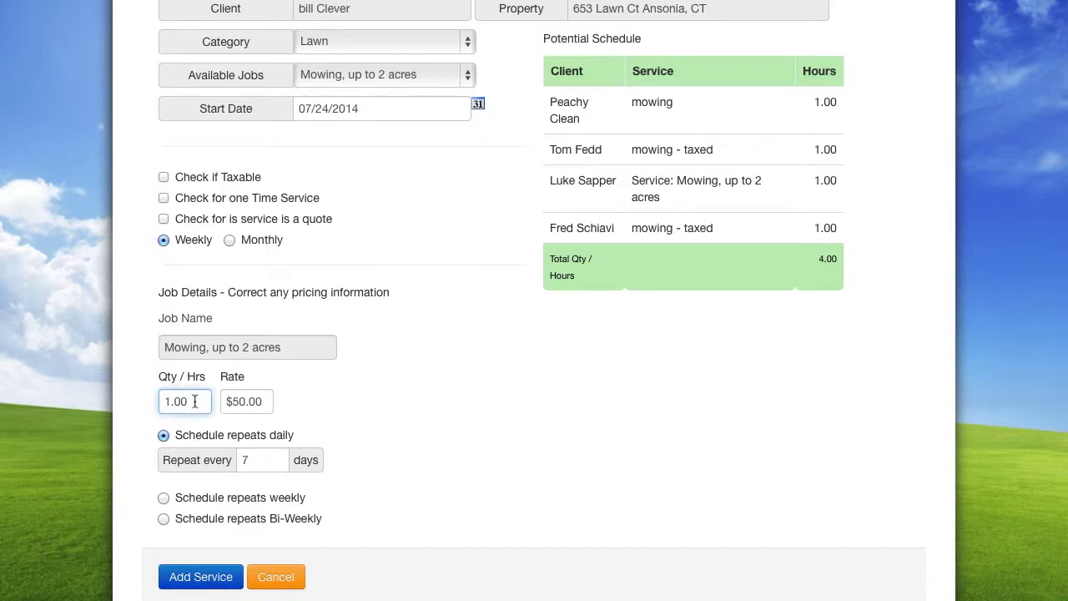
click(266, 404)
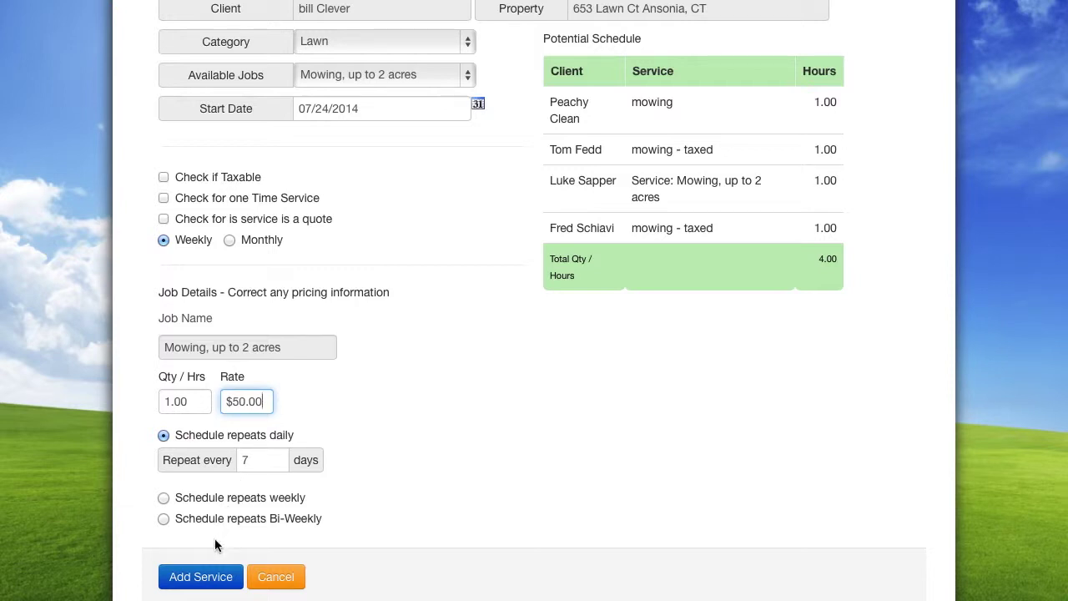
scroll(212, 547, down, 1)
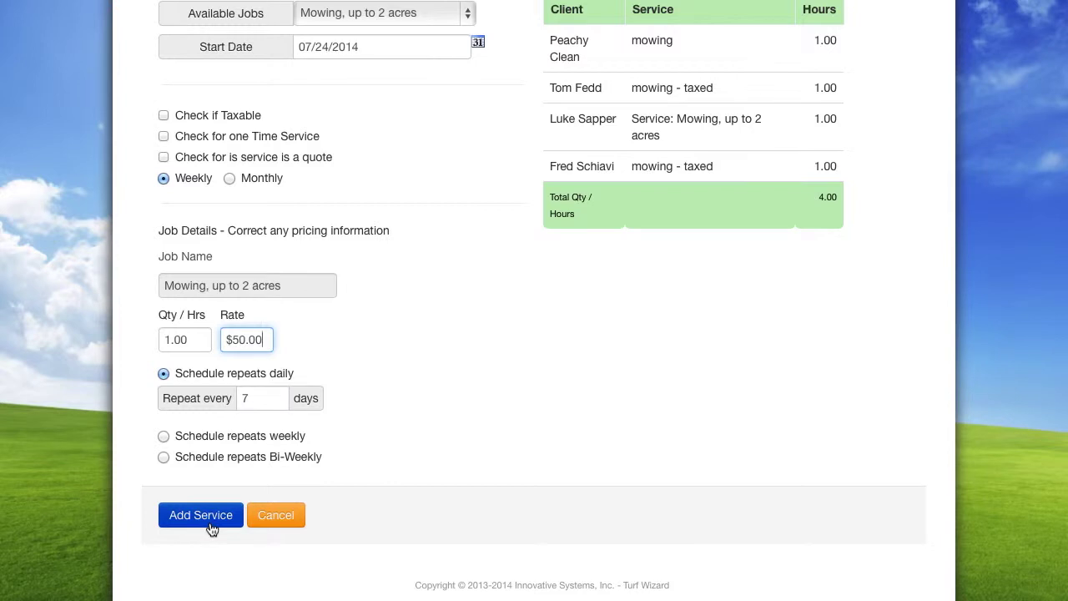
click(209, 521)
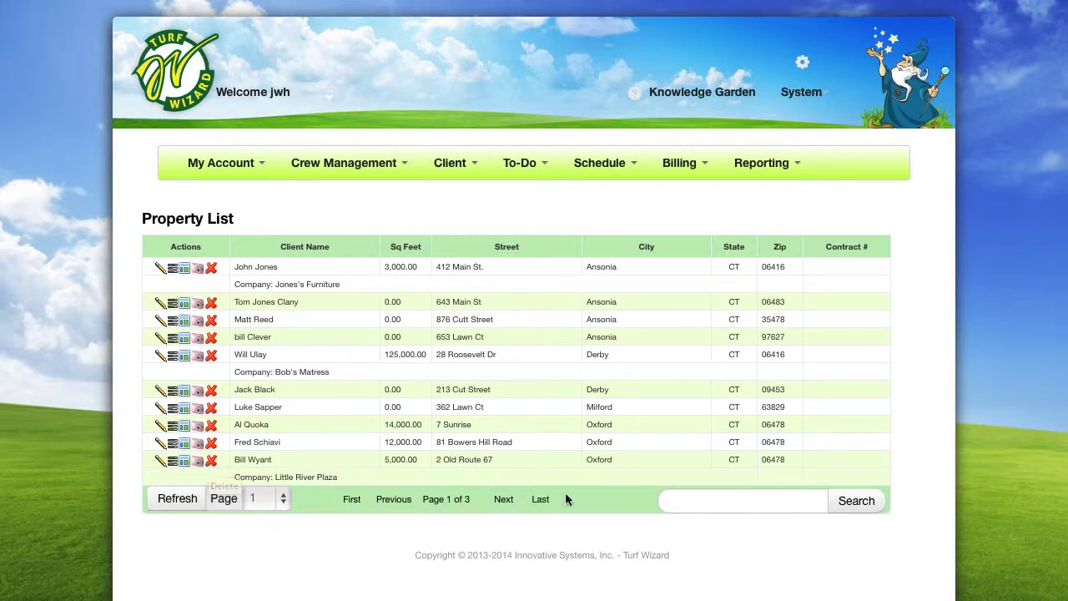
click(678, 499)
text(cle)
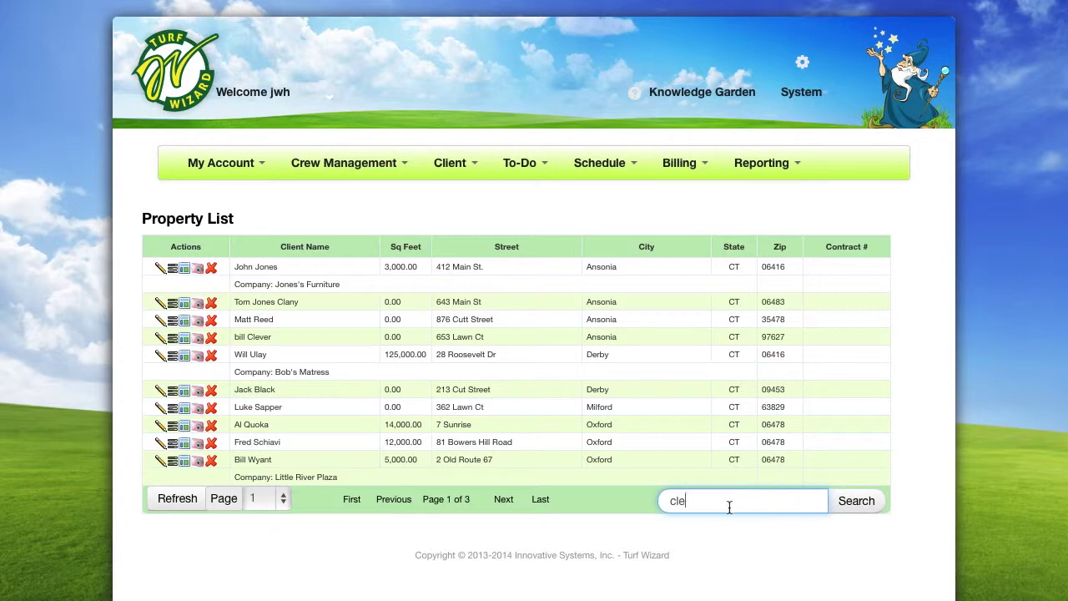
key(BackSpace)
key(BackSpace)
key(BackSpace)
Open and close the Knowledge Garden help topics list
click(702, 95)
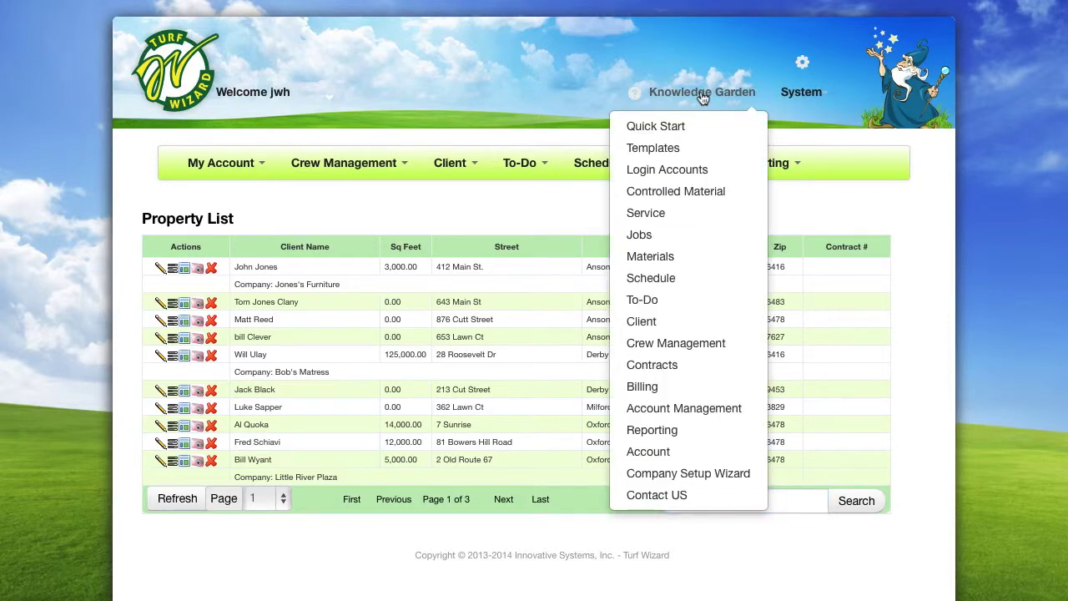
click(703, 96)
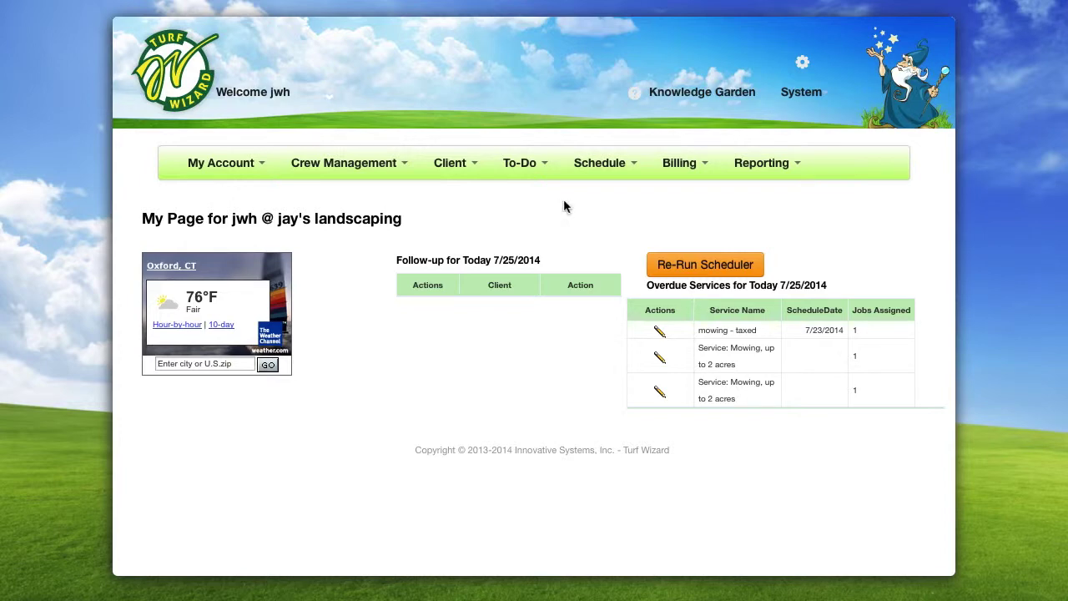
Build a Lawn-category schedule running from 07/24/2014 through 07/31/2014
click(632, 164)
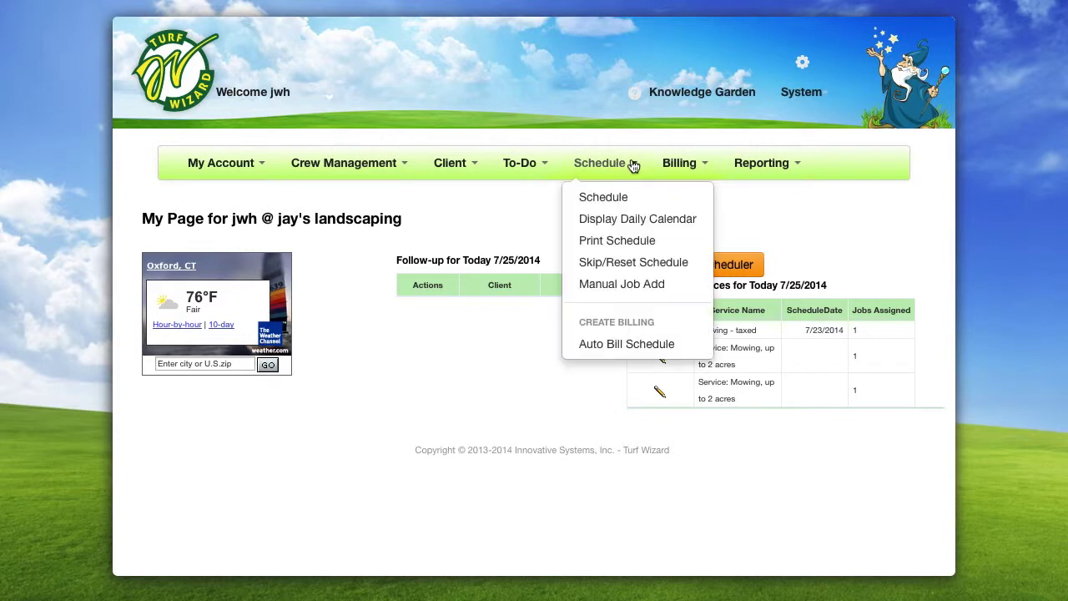
click(651, 200)
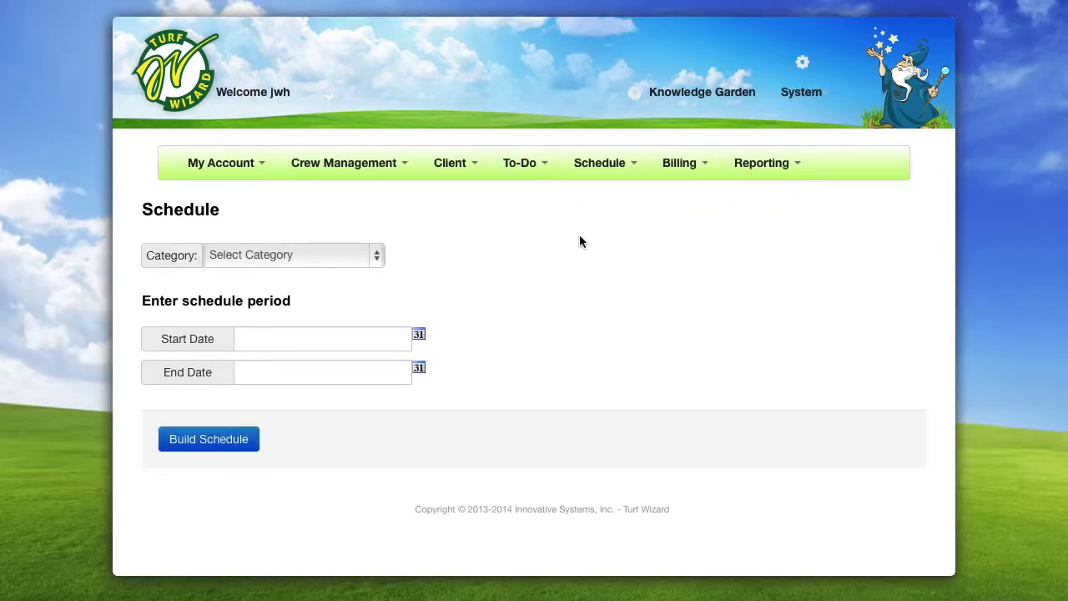
click(380, 254)
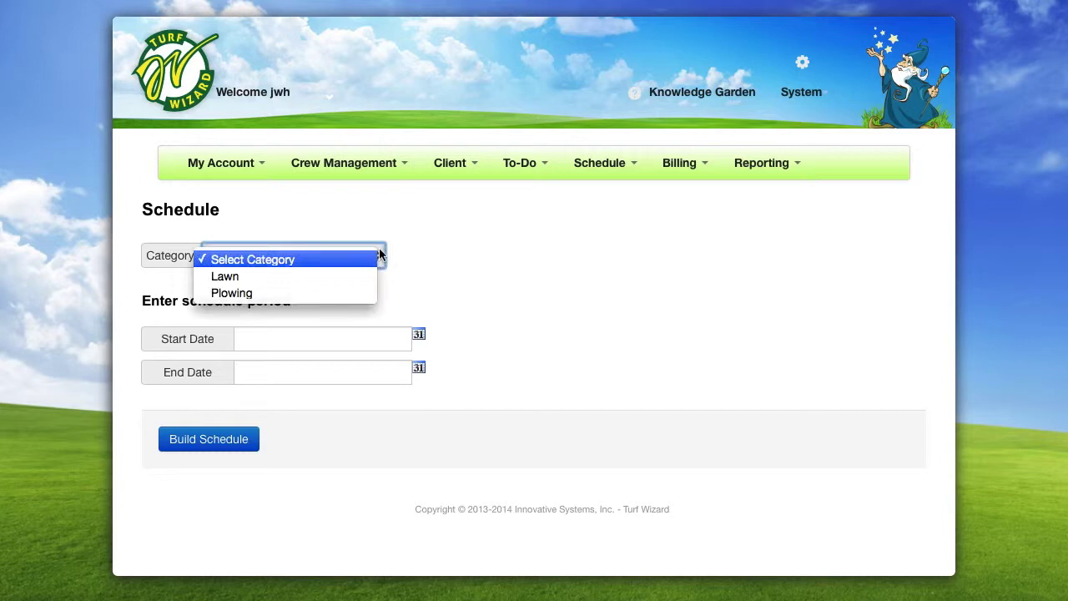
click(364, 274)
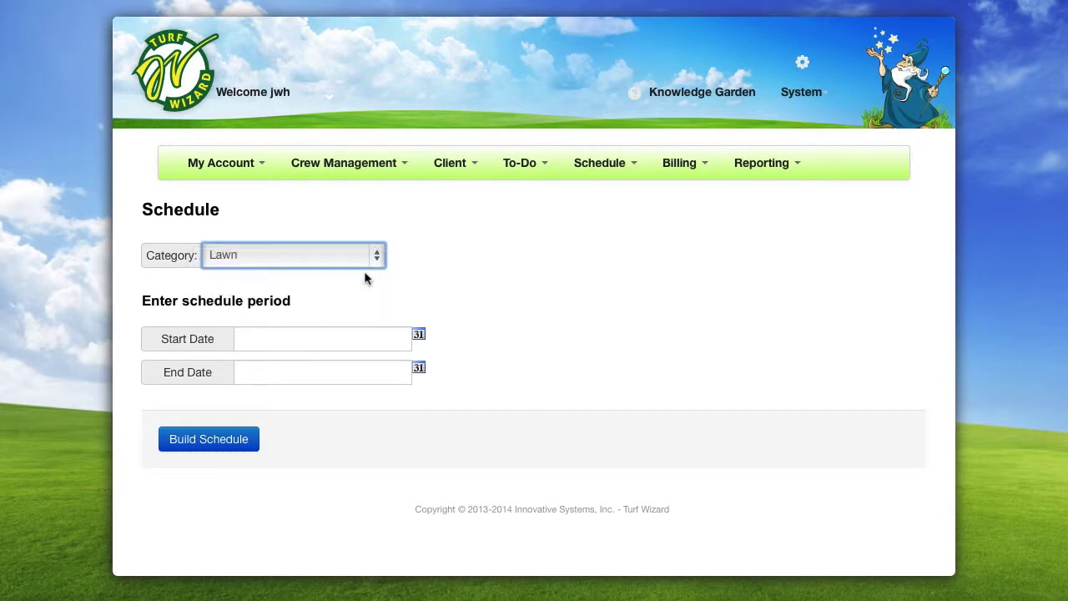
click(419, 334)
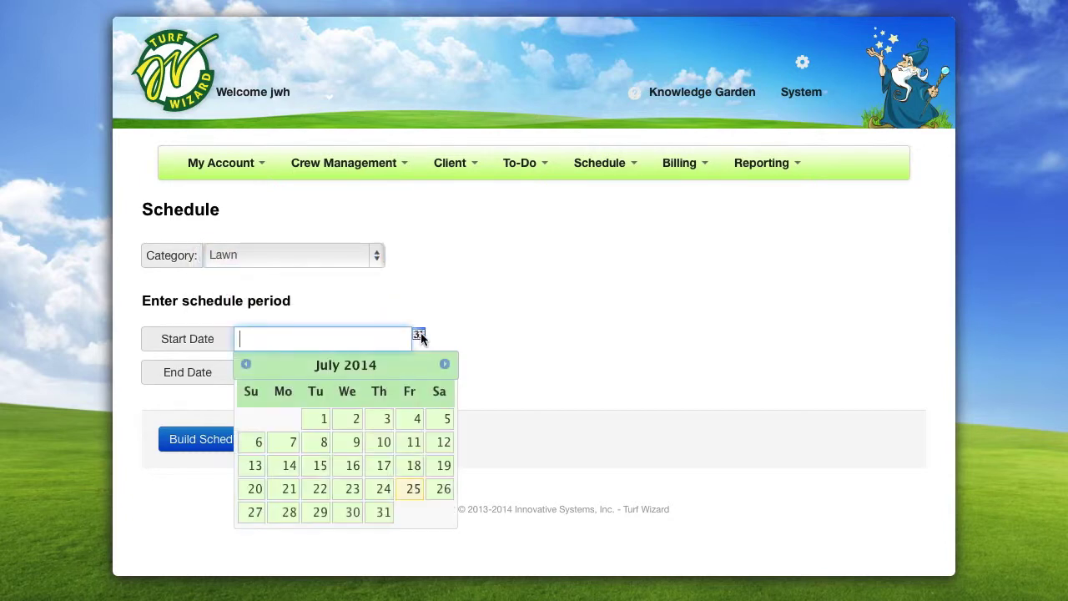
click(383, 489)
click(417, 375)
click(385, 547)
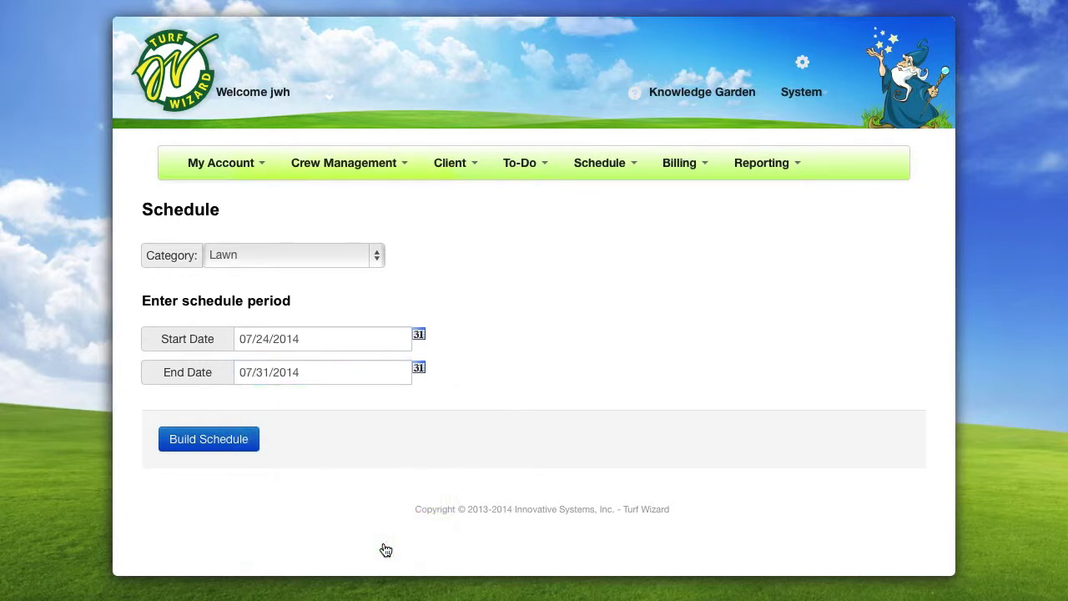
click(246, 440)
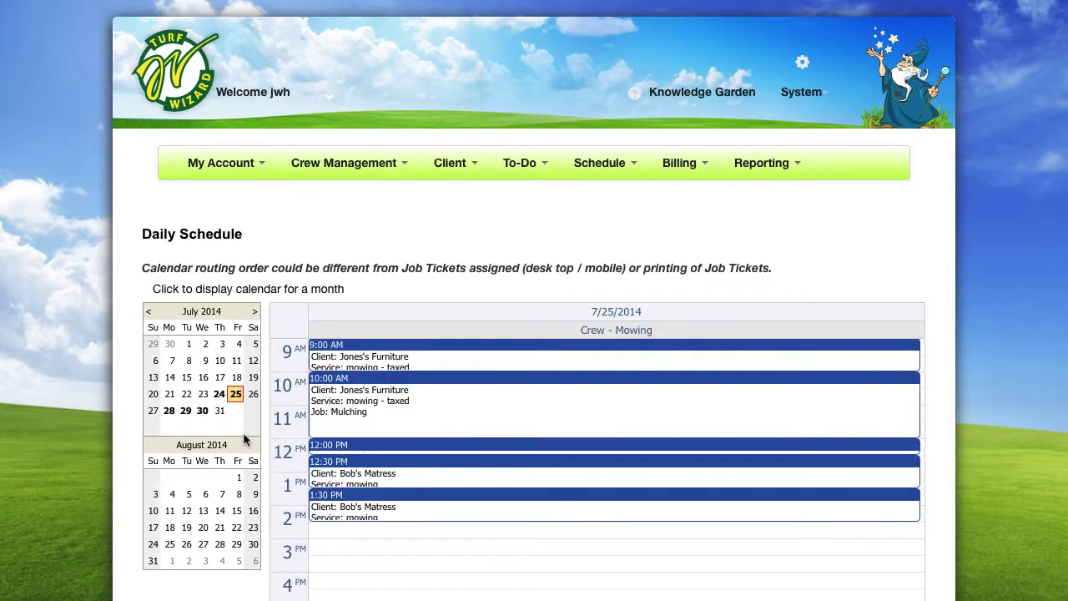
Review the crew's mowing jobs for July 28, 29 and 30, then return to July 25
scroll(243, 433, down, 3)
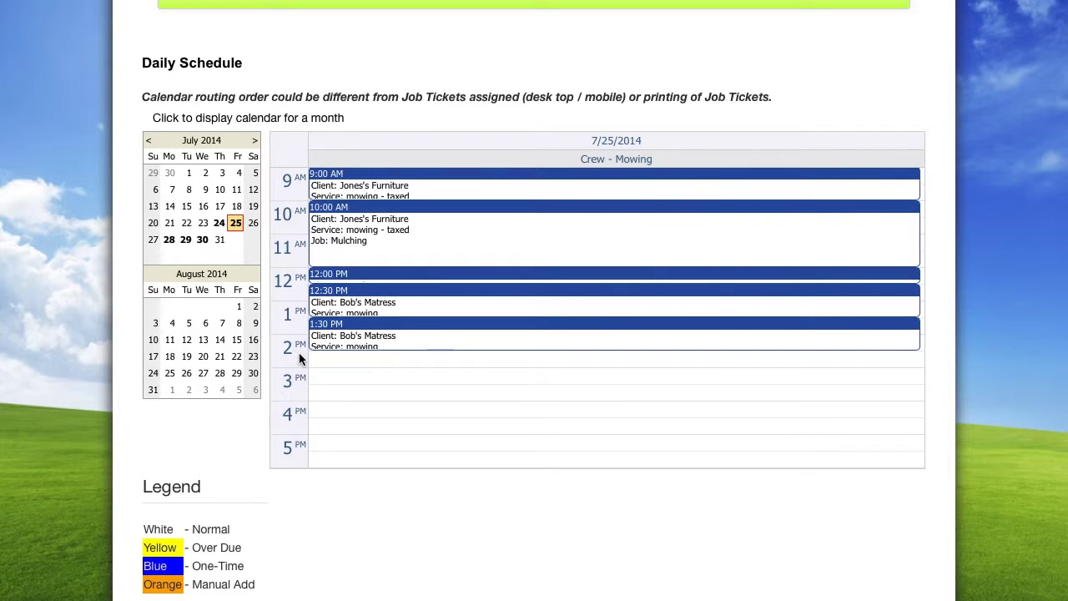
click(175, 247)
click(189, 245)
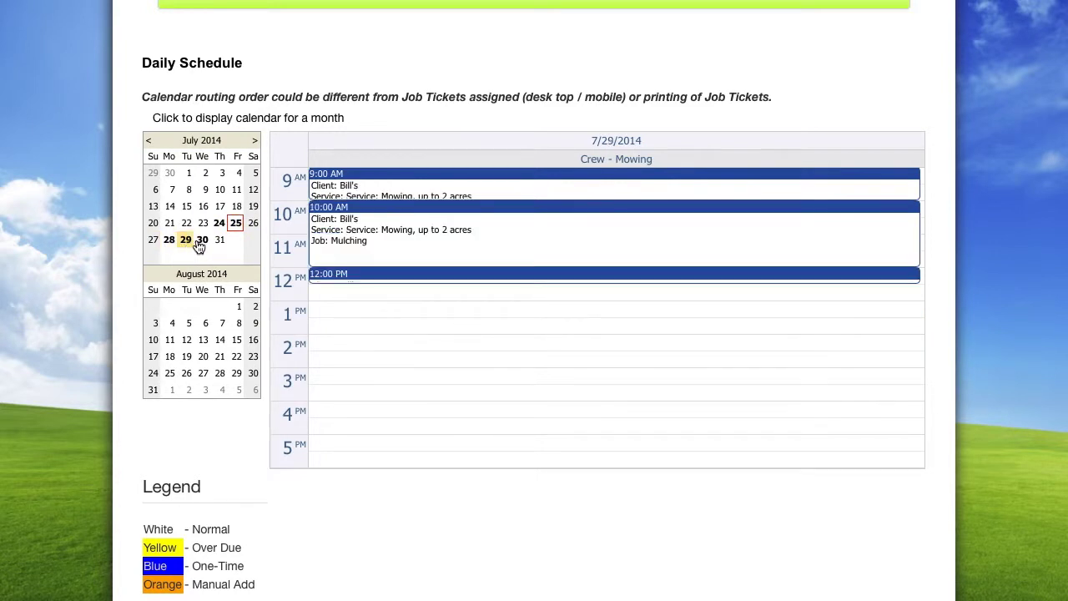
click(201, 246)
click(237, 227)
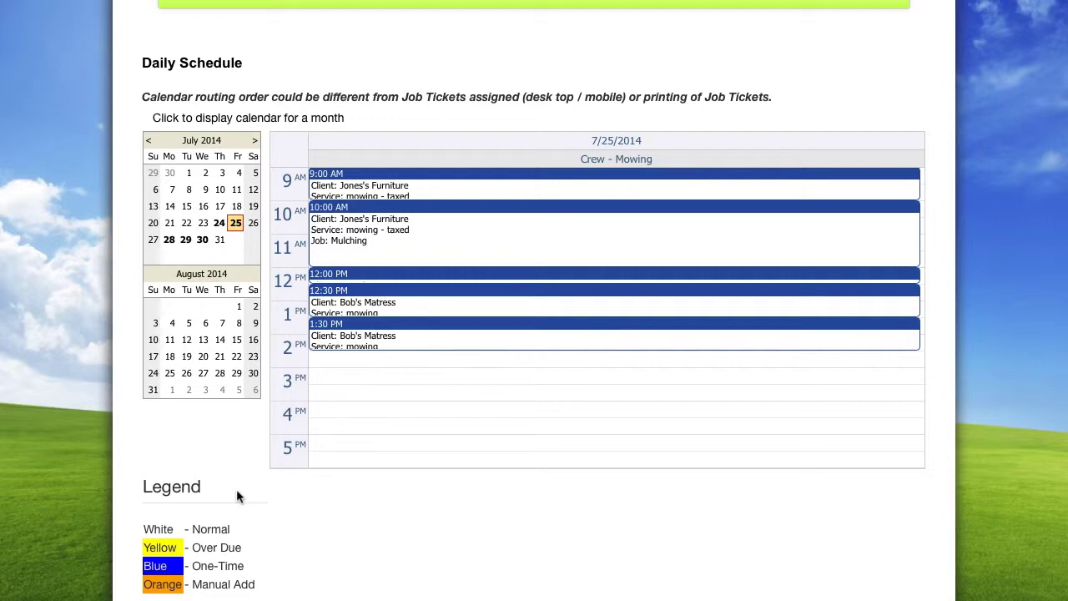
scroll(237, 496, up, 3)
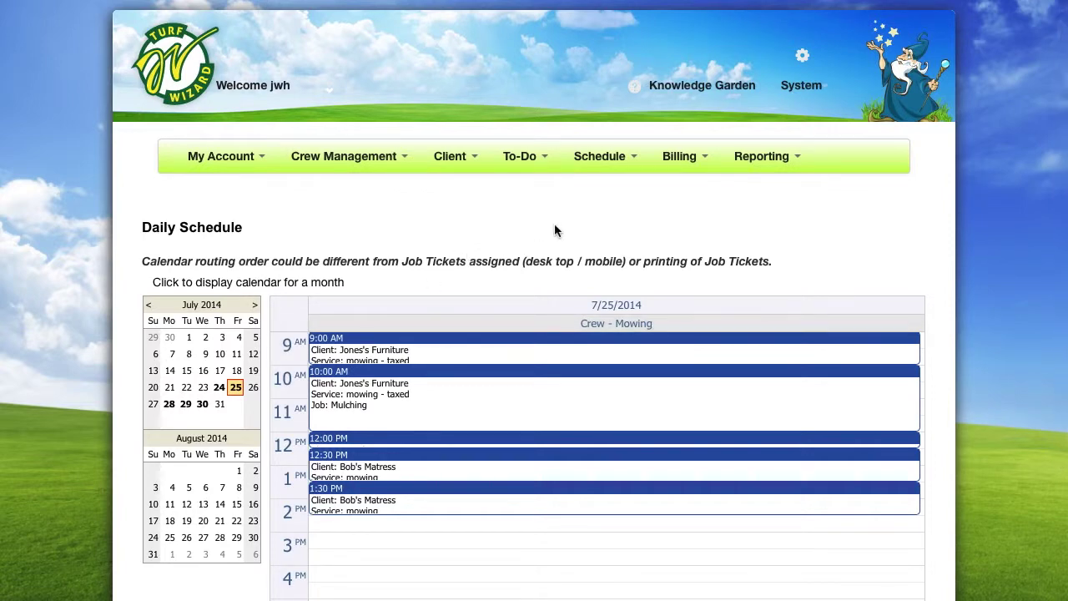
Manually add a 'Mowing, up to 2 acres' job for the client's only property on 7/25/2014
click(629, 168)
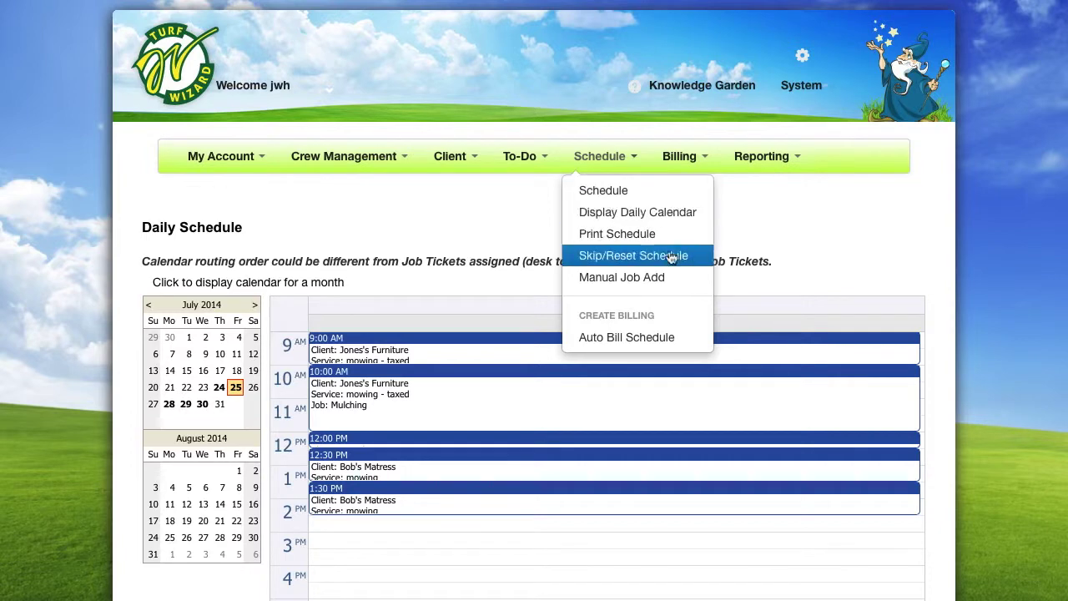
click(685, 279)
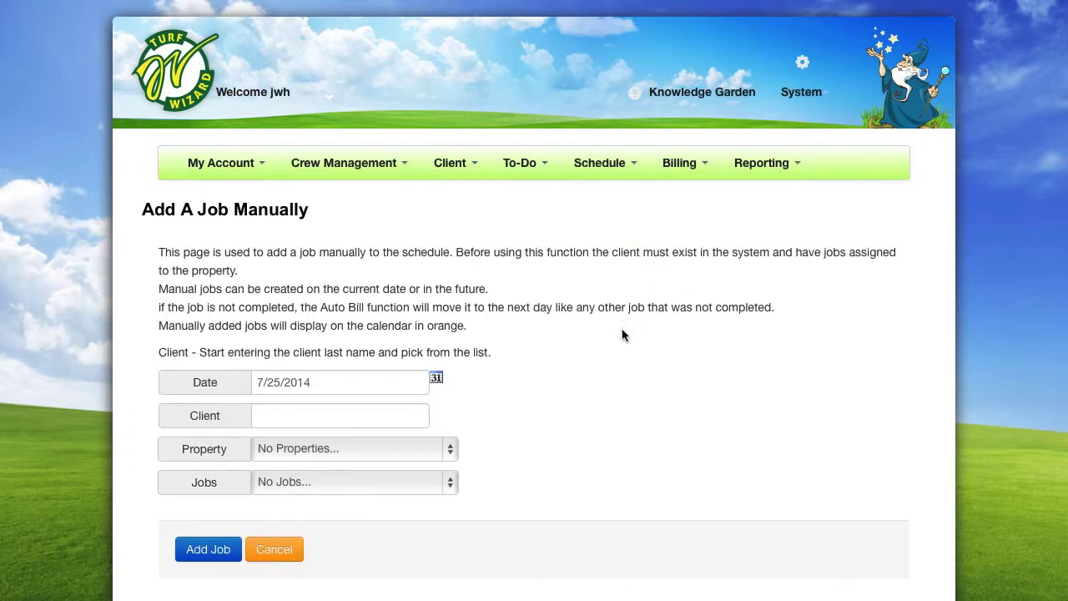
scroll(602, 357, down, 2)
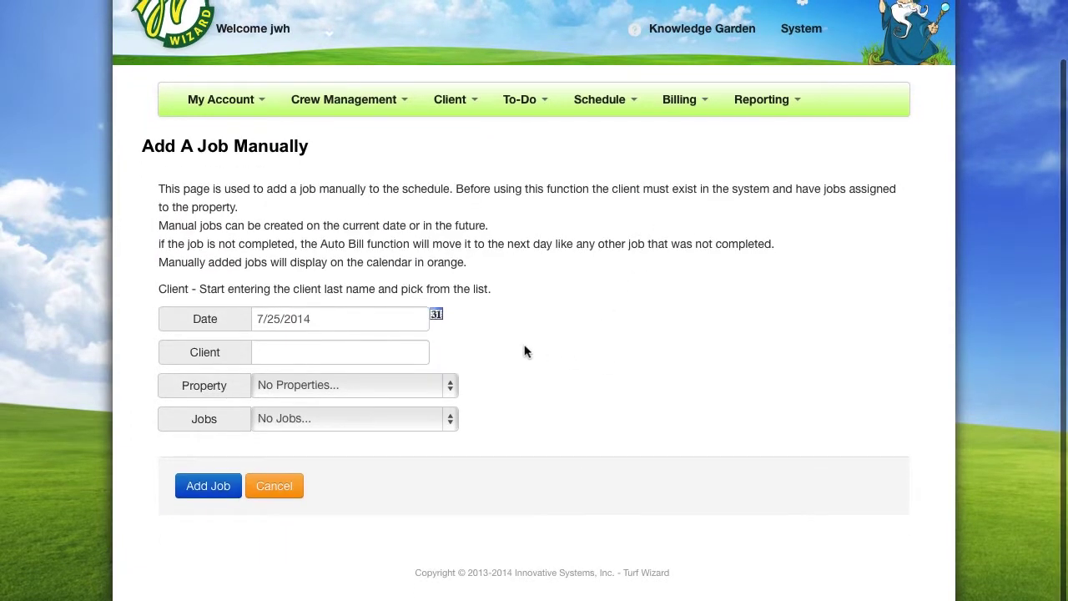
click(340, 357)
text(PAB)
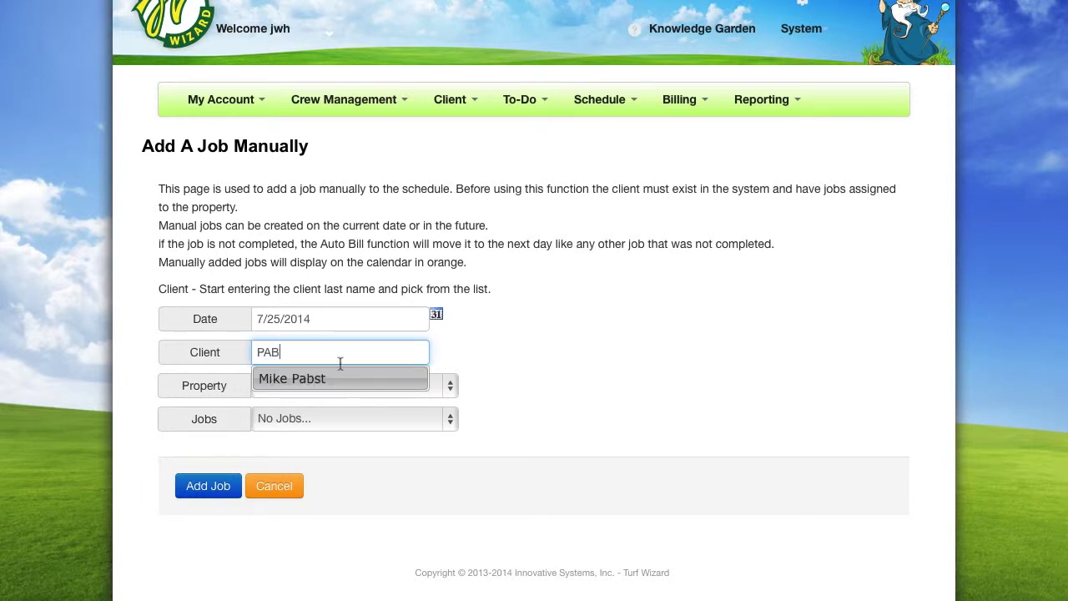
click(337, 380)
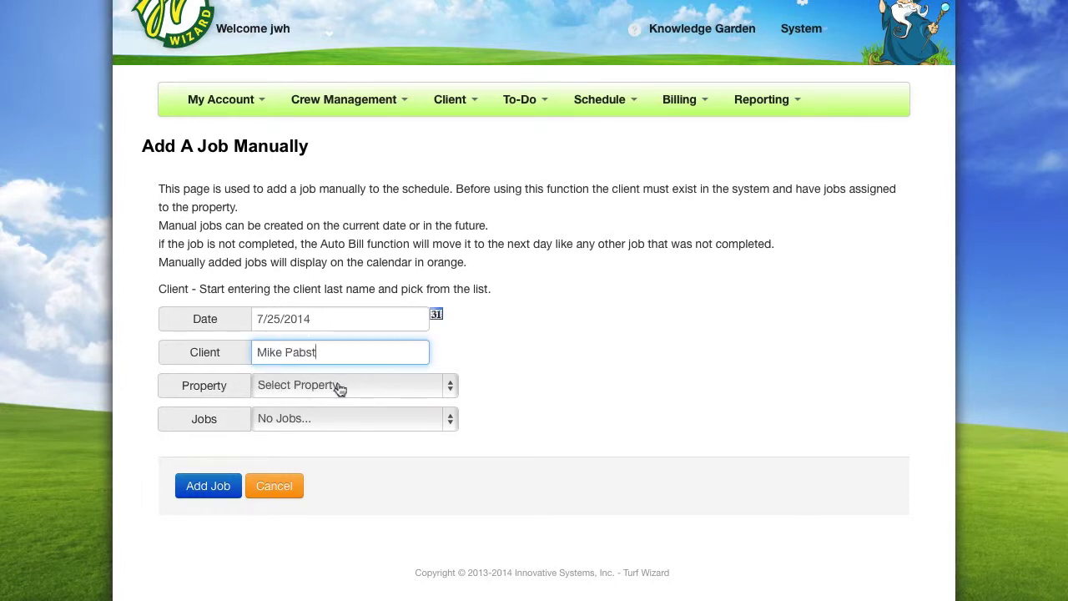
click(371, 389)
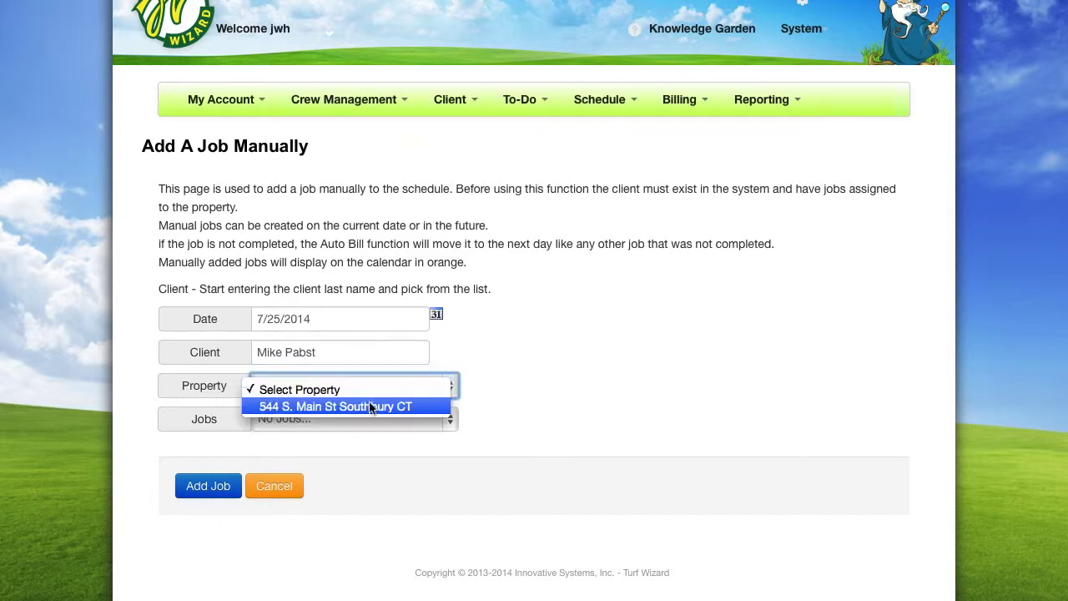
click(371, 408)
click(440, 427)
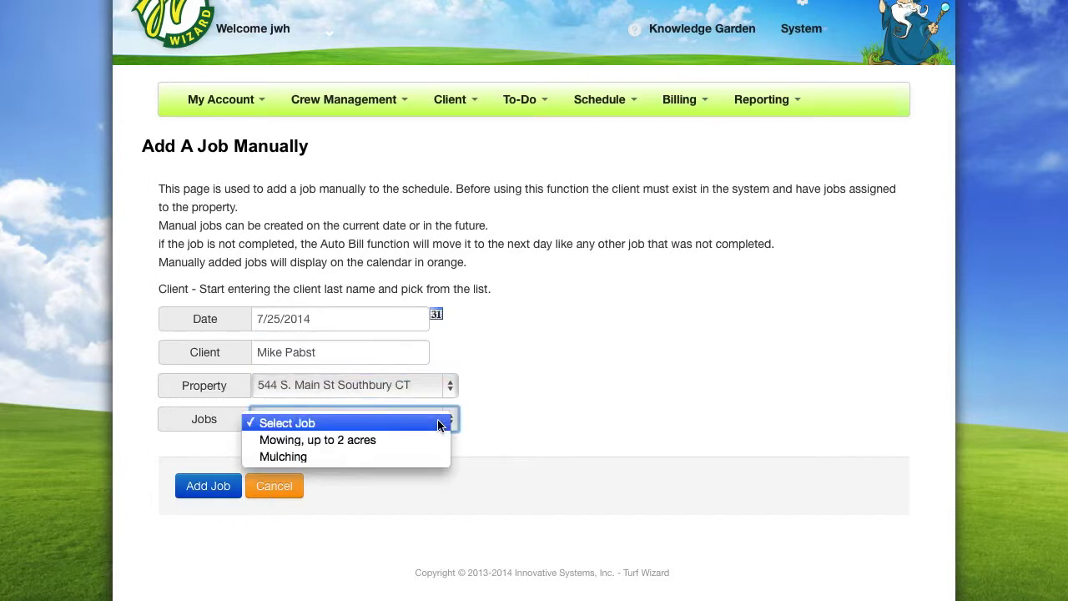
click(422, 435)
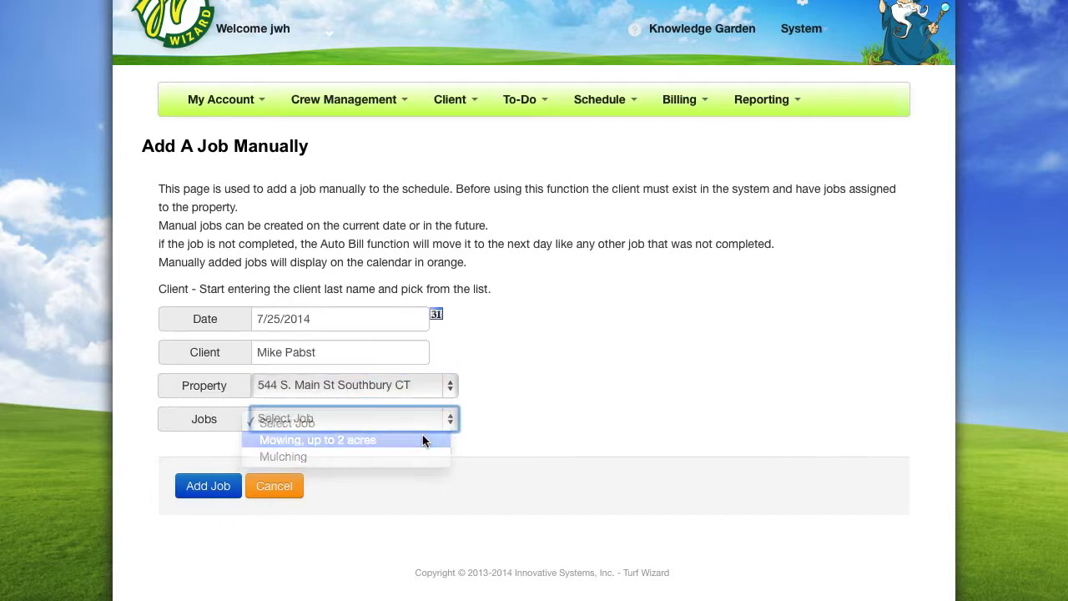
click(223, 496)
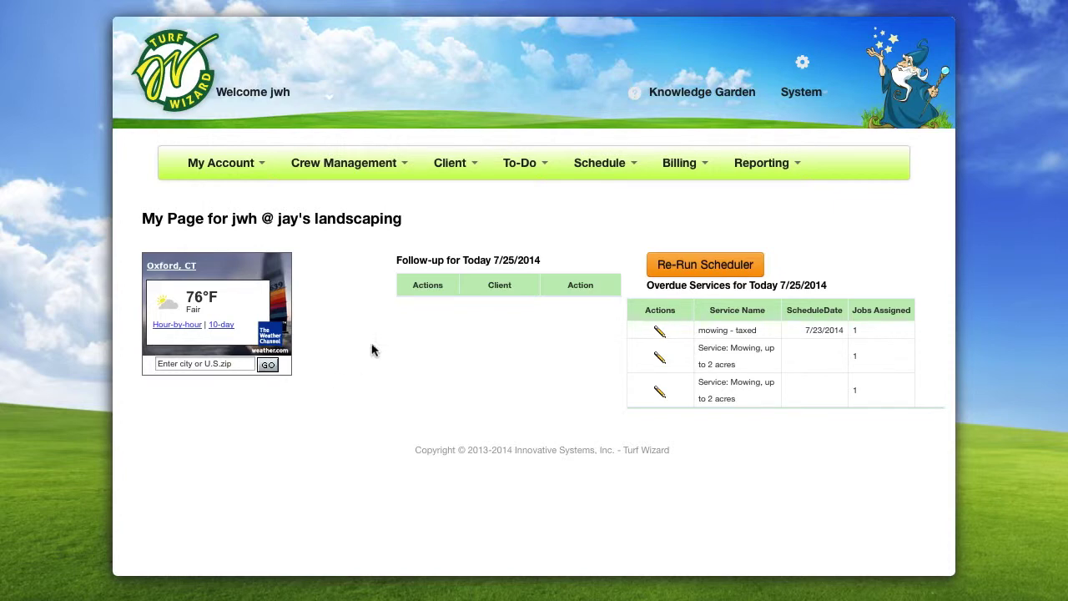
Display the 7/25/2014 daily calendar and check the new 6:00–7:00 AM Mike's Pub mowing job
click(617, 172)
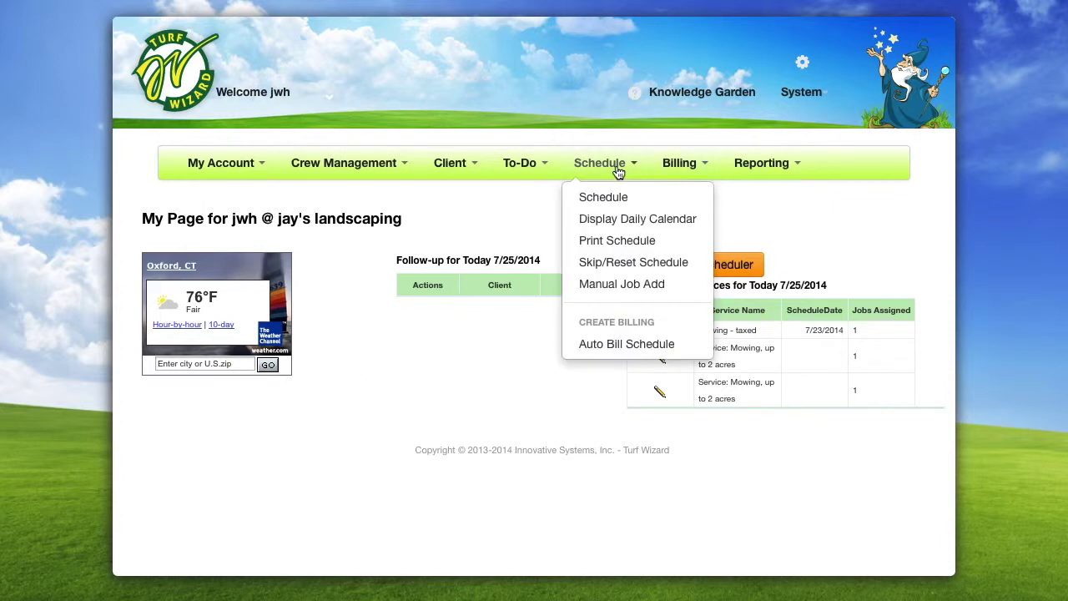
click(686, 230)
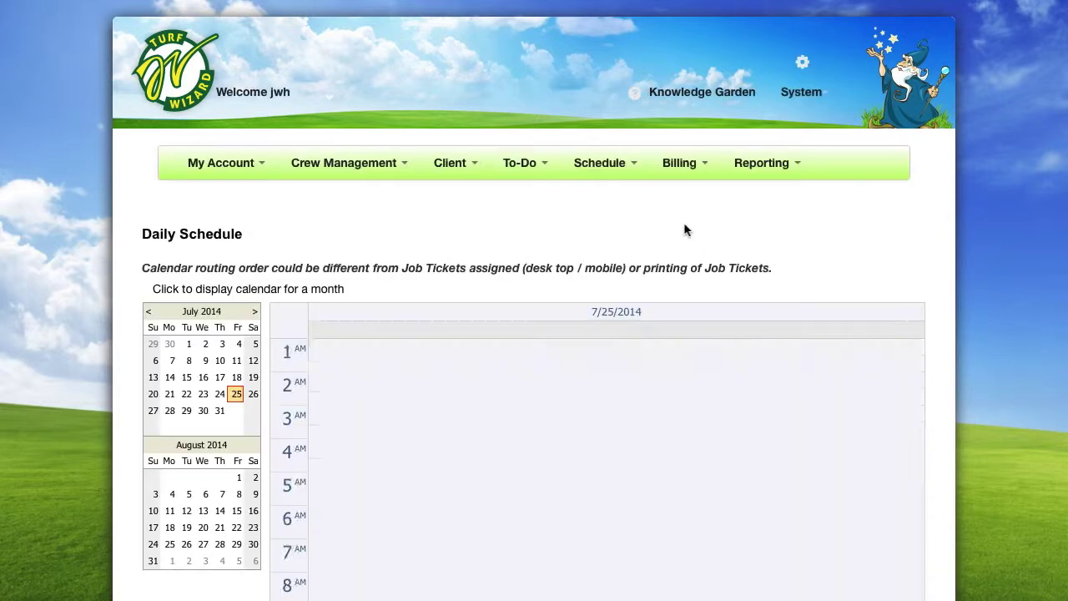
scroll(344, 296, down, 1)
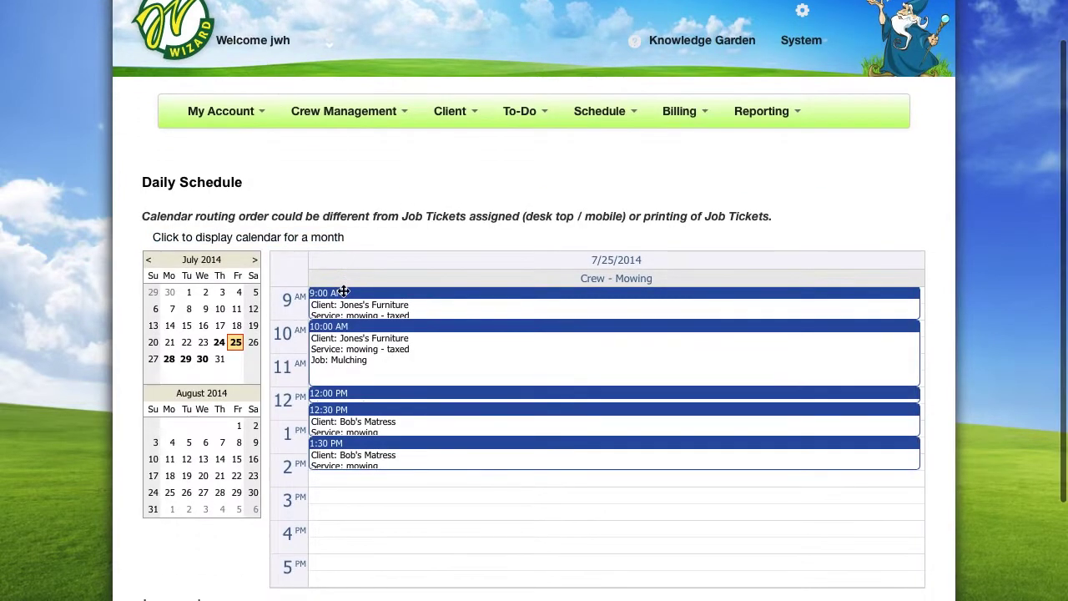
scroll(375, 332, up, 4)
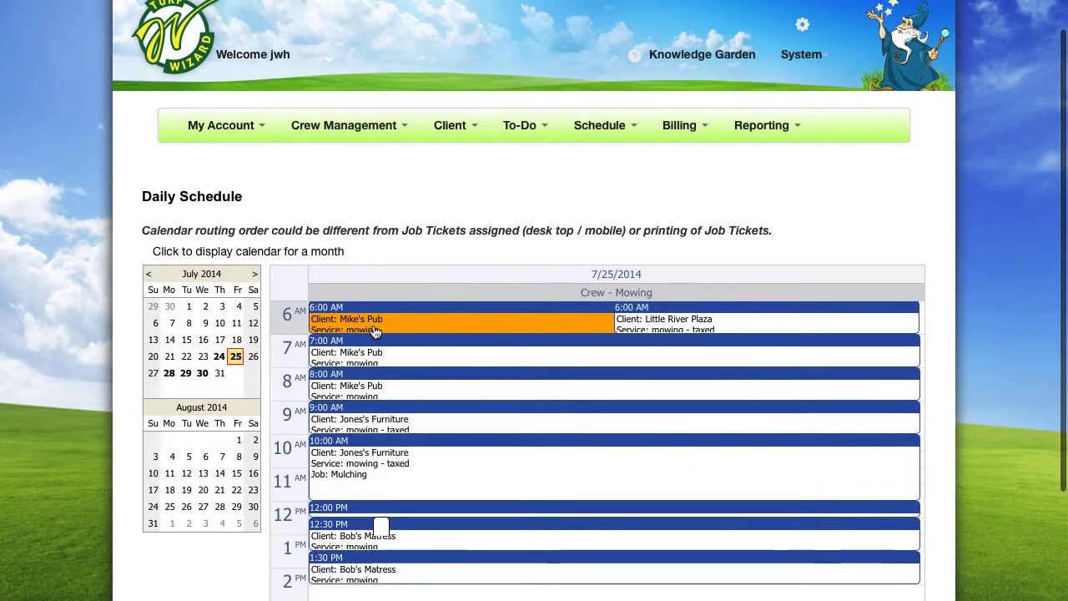
mouse_move(376, 332)
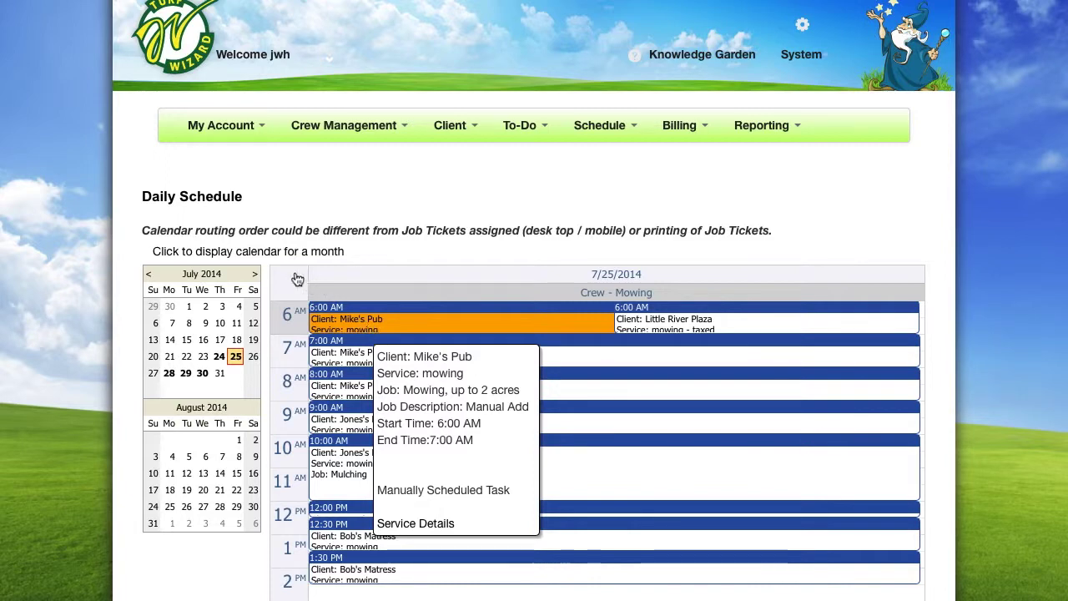
Switch to the month calendar and open the service details of the July 30 taxed mowing job
click(278, 251)
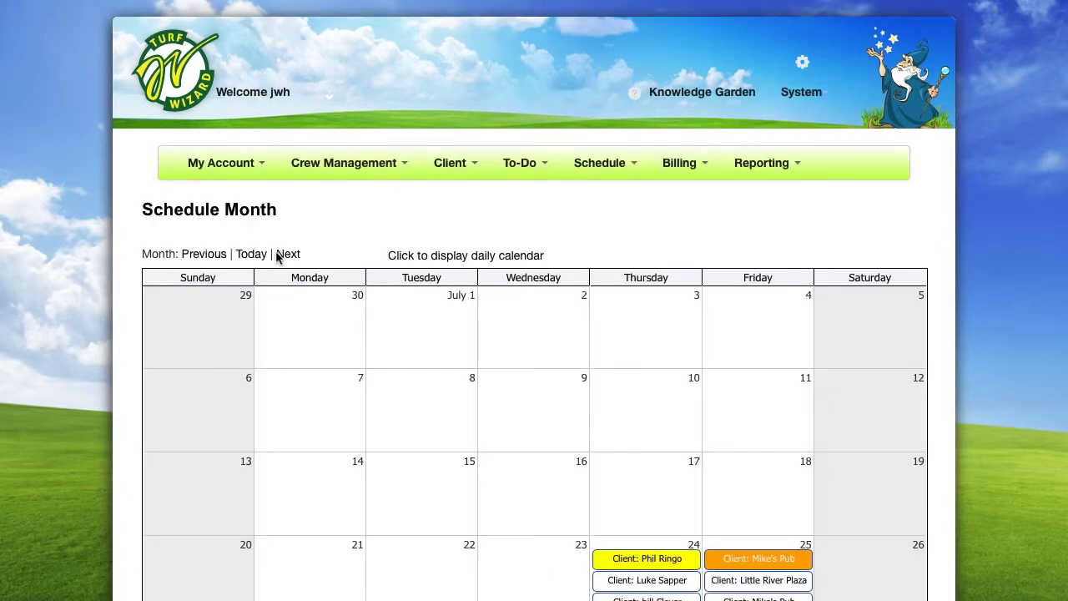
scroll(278, 257, down, 3)
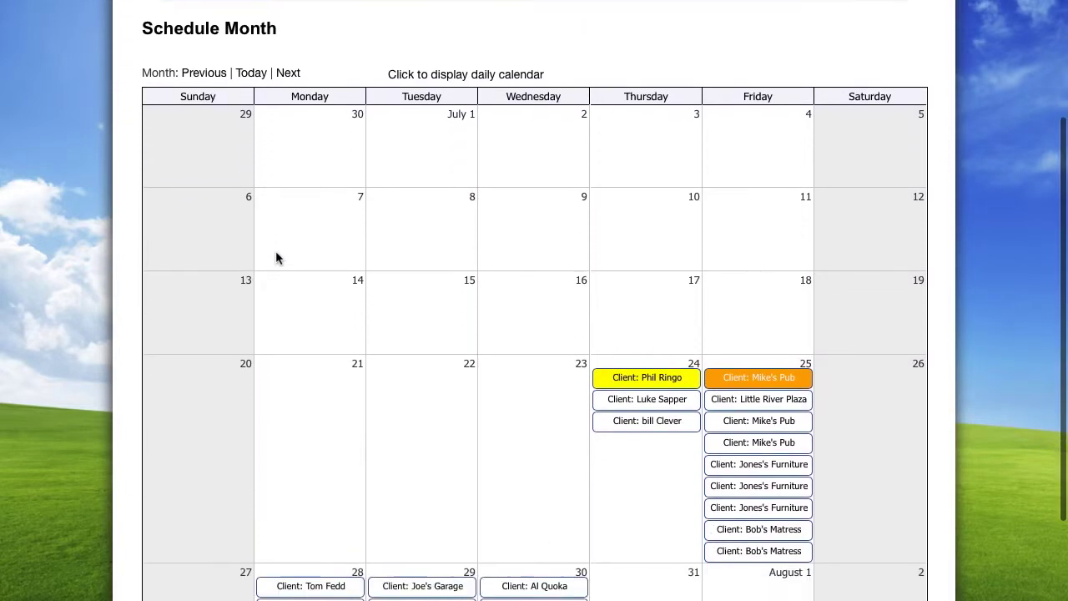
scroll(275, 250, down, 1)
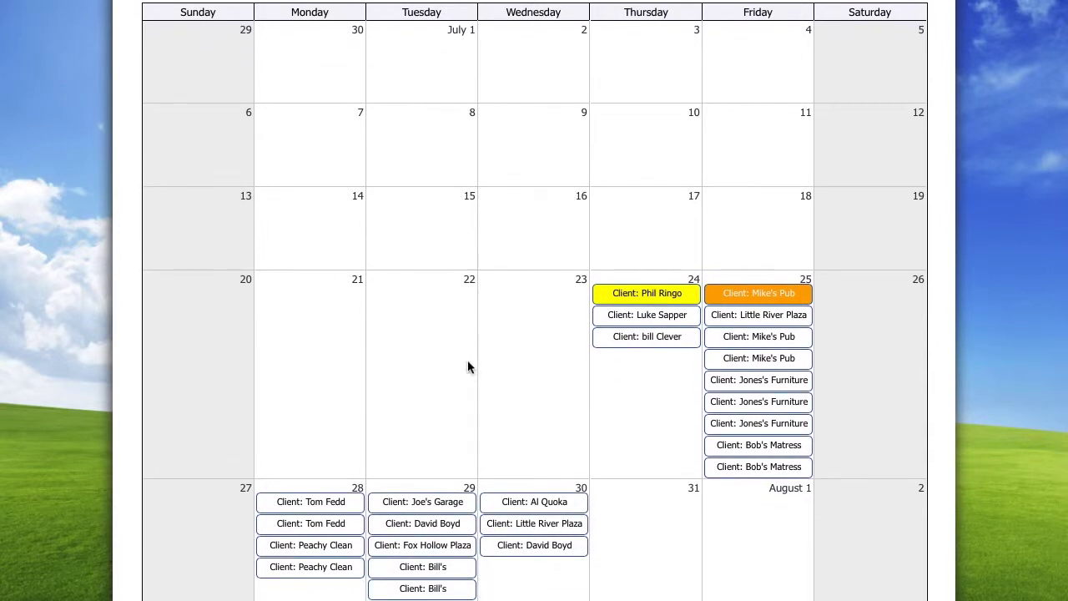
mouse_move(533, 507)
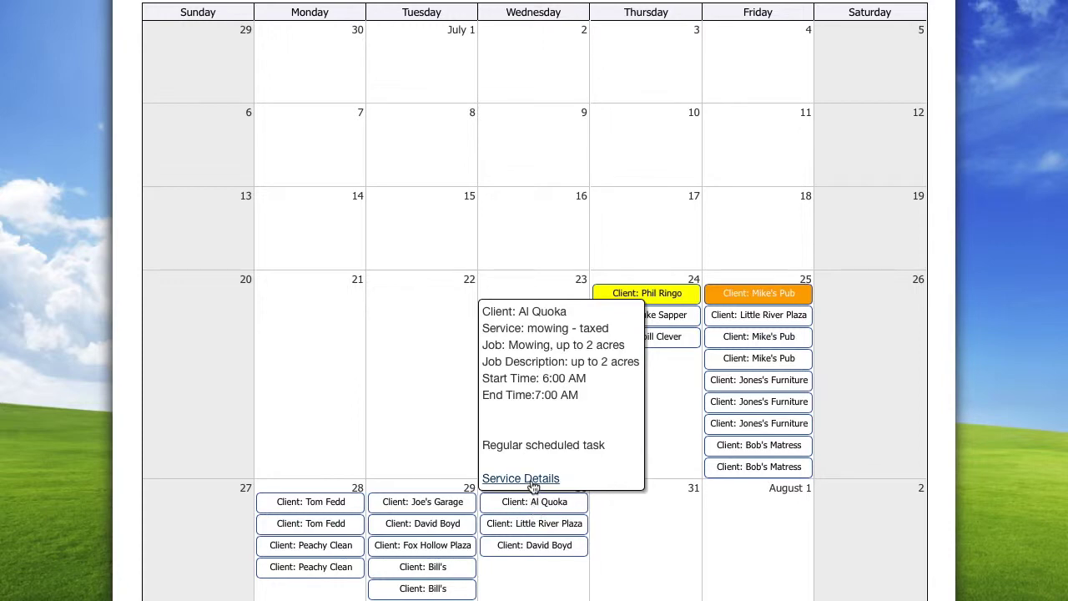
click(535, 482)
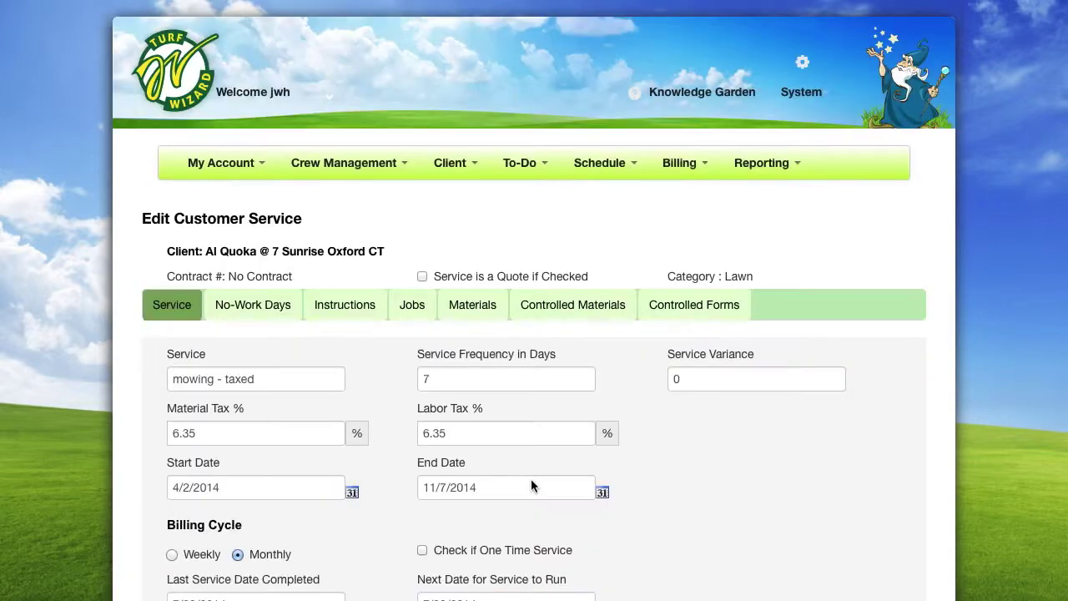
Go back through the daily calendar to the July 2014 month view
scroll(531, 487, down, 3)
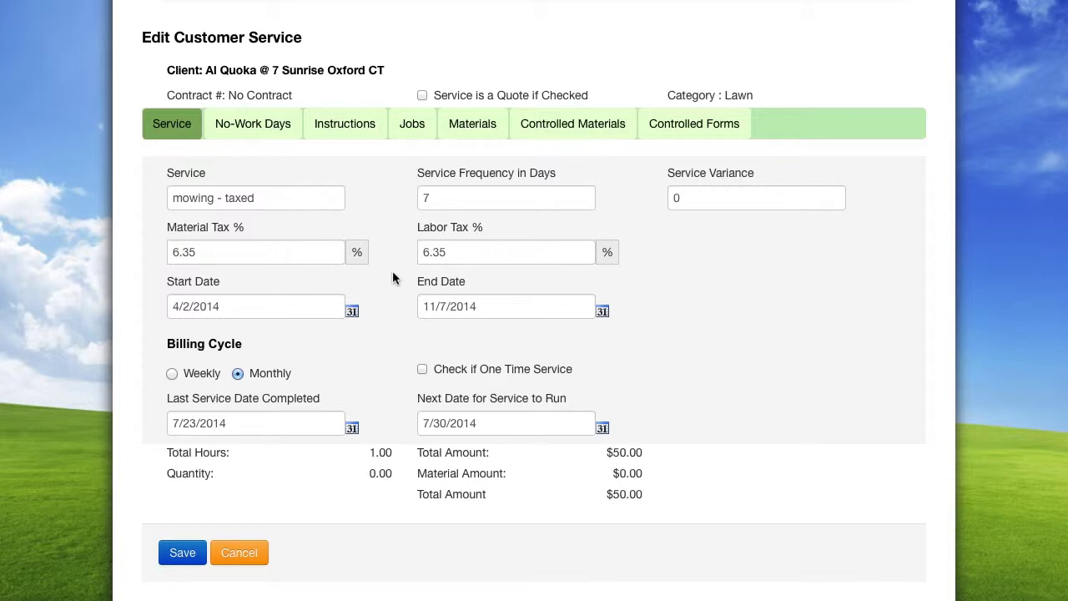
scroll(392, 278, up, 3)
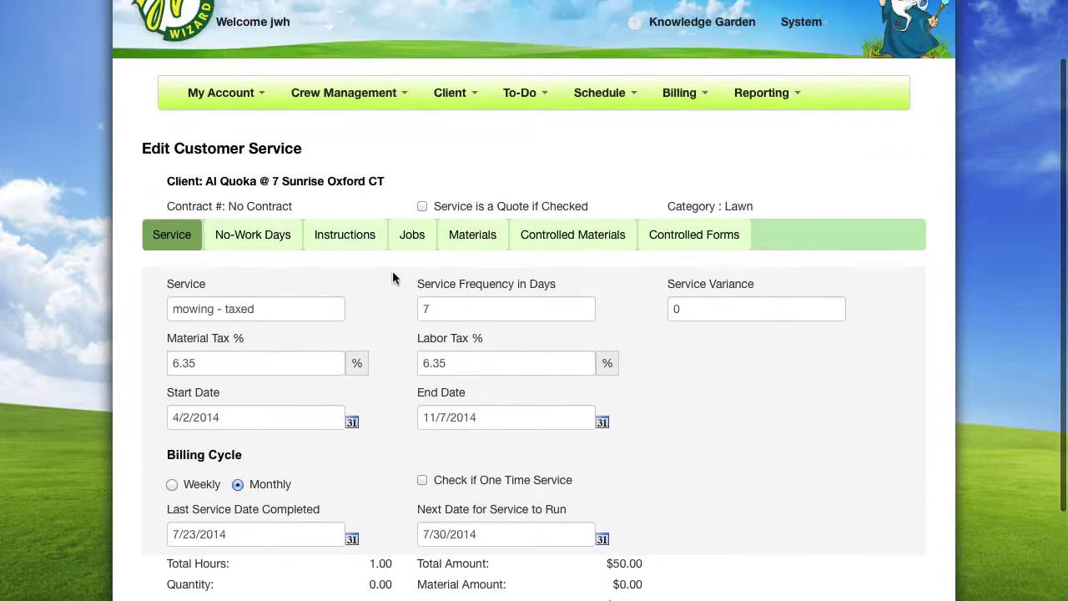
click(612, 123)
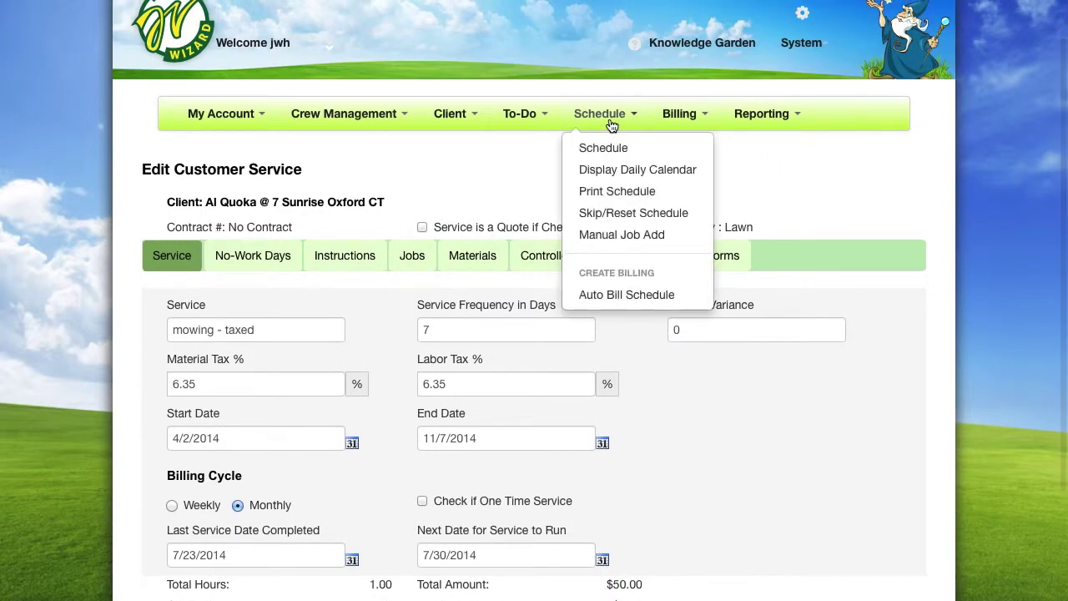
click(626, 171)
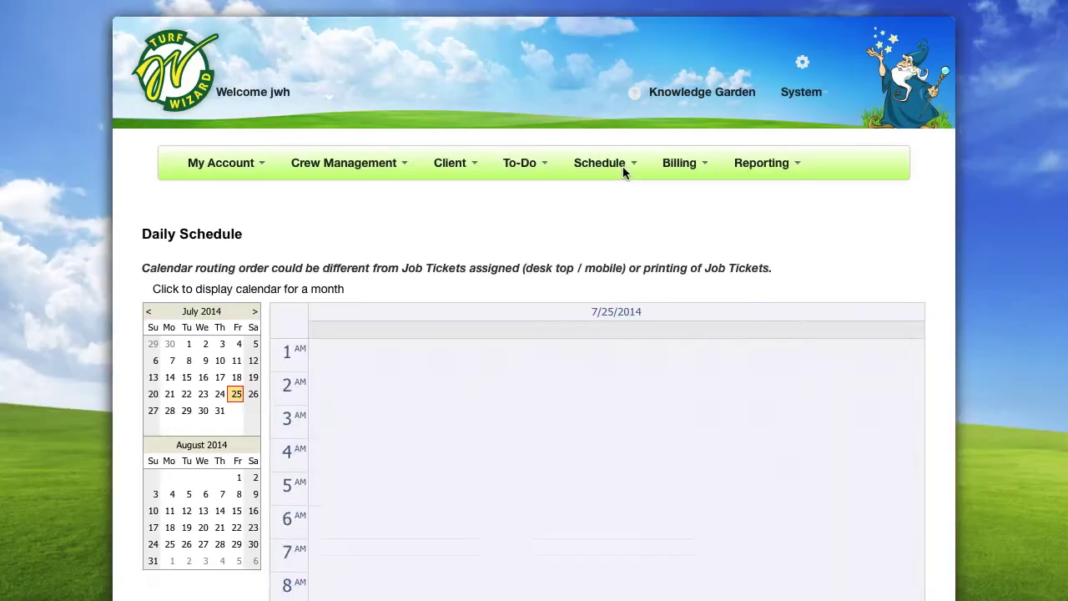
click(326, 292)
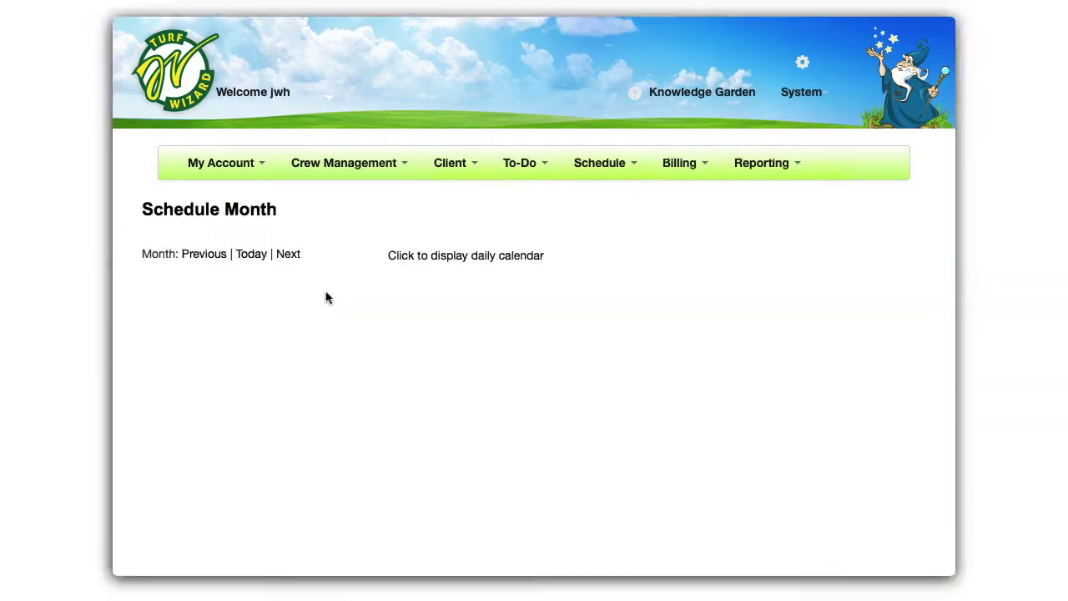
scroll(327, 293, down, 2)
scroll(326, 298, down, 5)
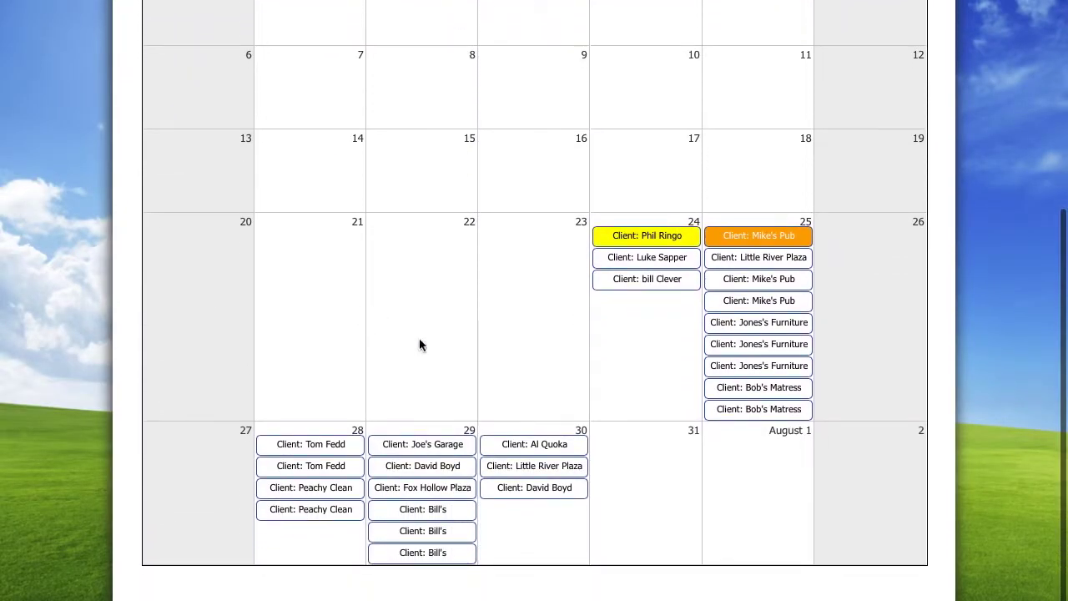
Move the July 30 mowing job to July 31; a July 24 job's move to July 23 is refused
drag(526, 445, 636, 459)
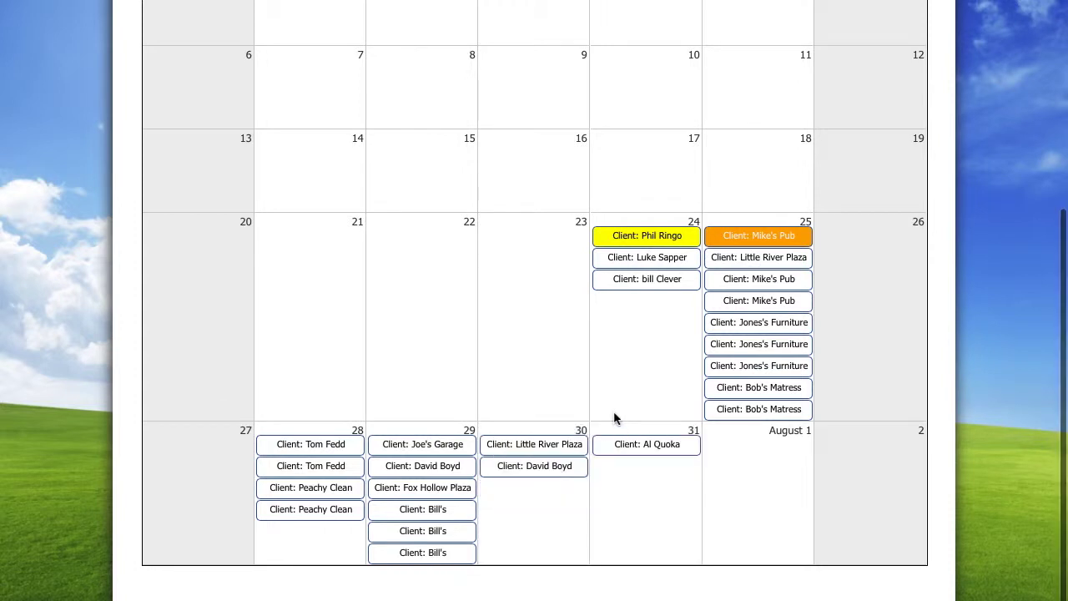
scroll(614, 413, up, 2)
drag(616, 366, 520, 374)
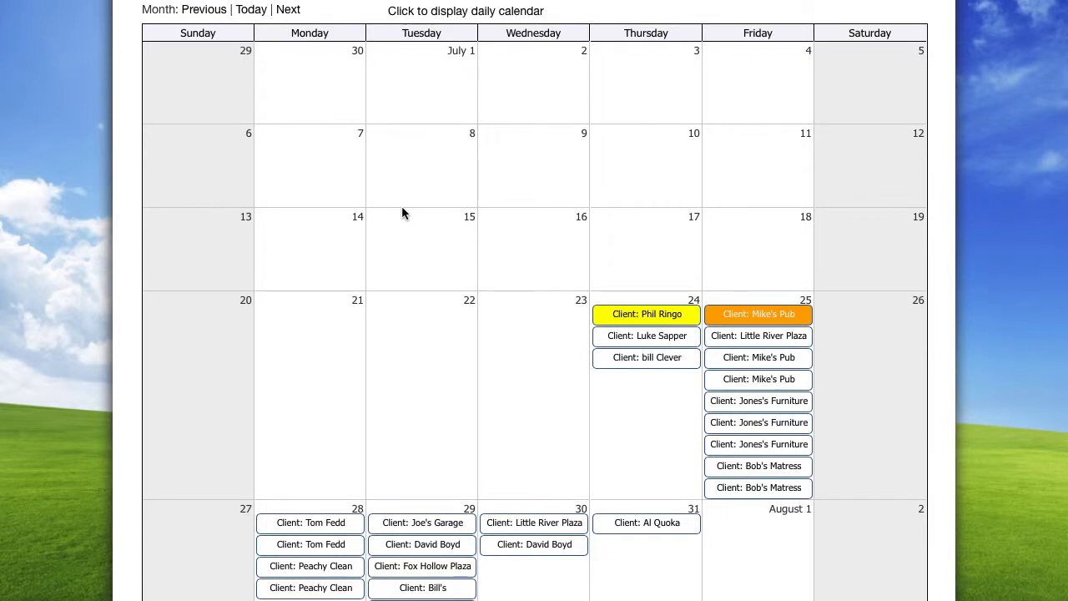
scroll(401, 213, up, 2)
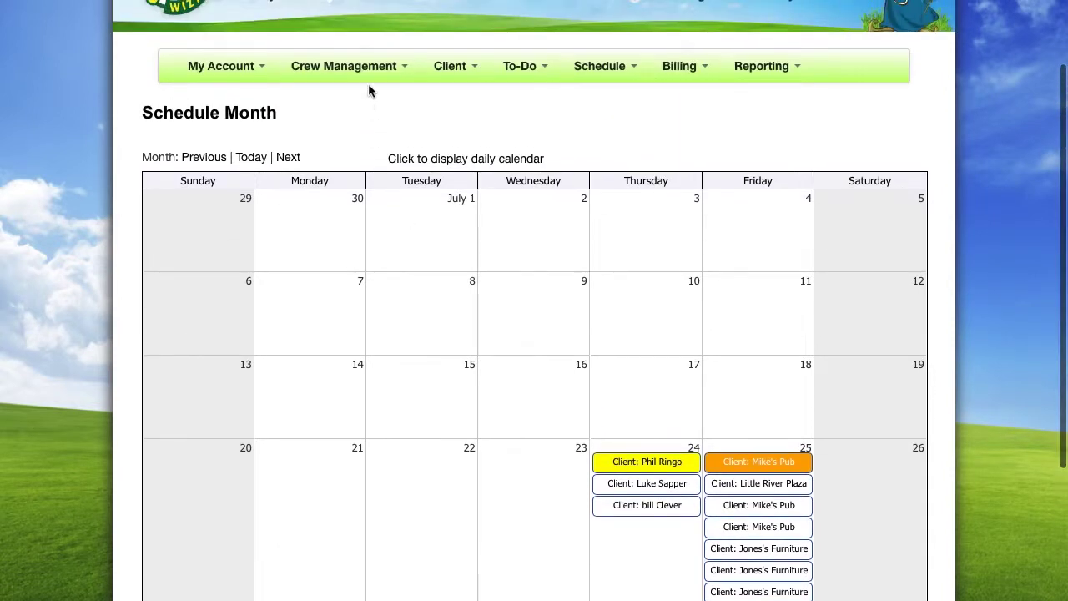
Show the Mowing crew's job tickets for schedule date 7/25/2014
click(369, 78)
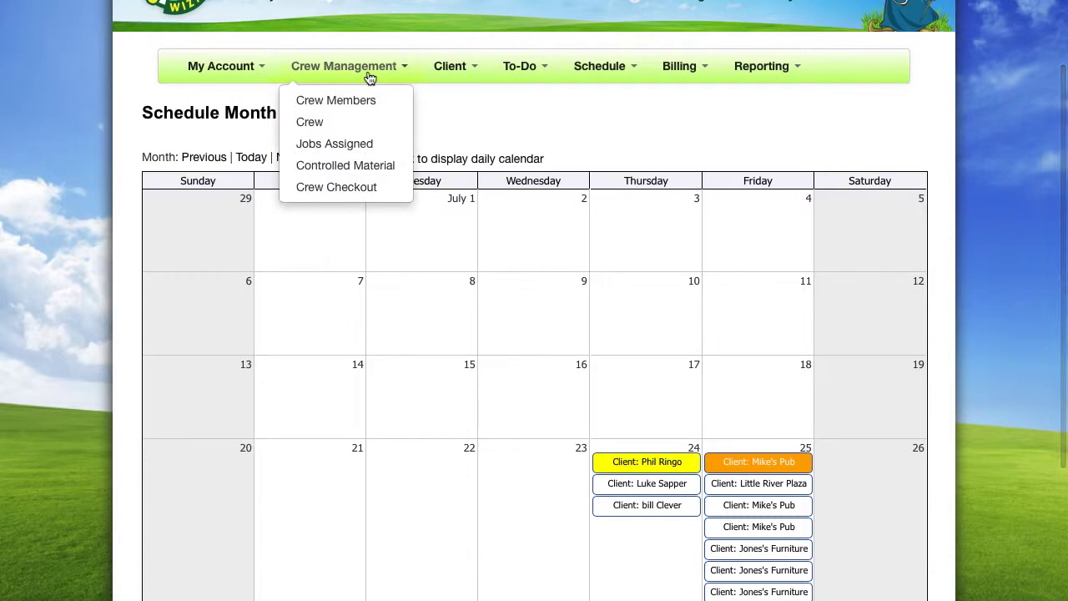
click(365, 148)
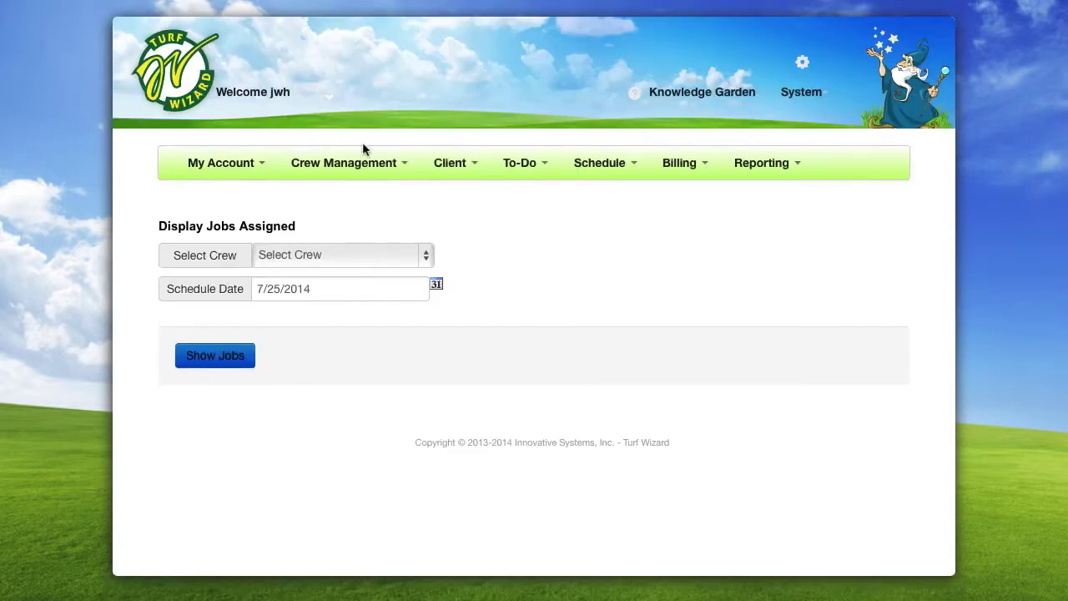
click(430, 257)
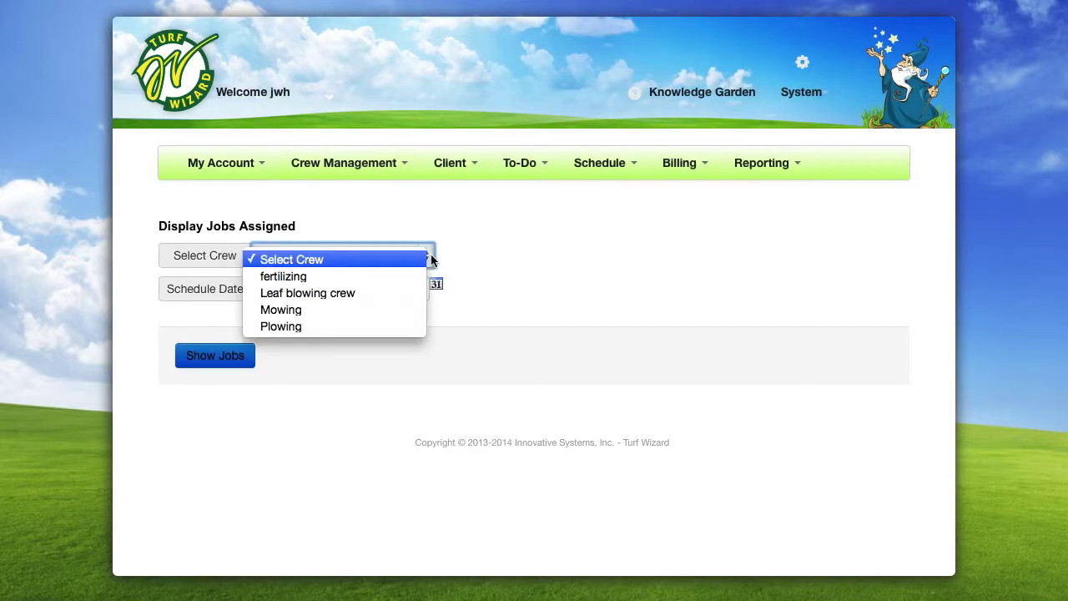
click(401, 310)
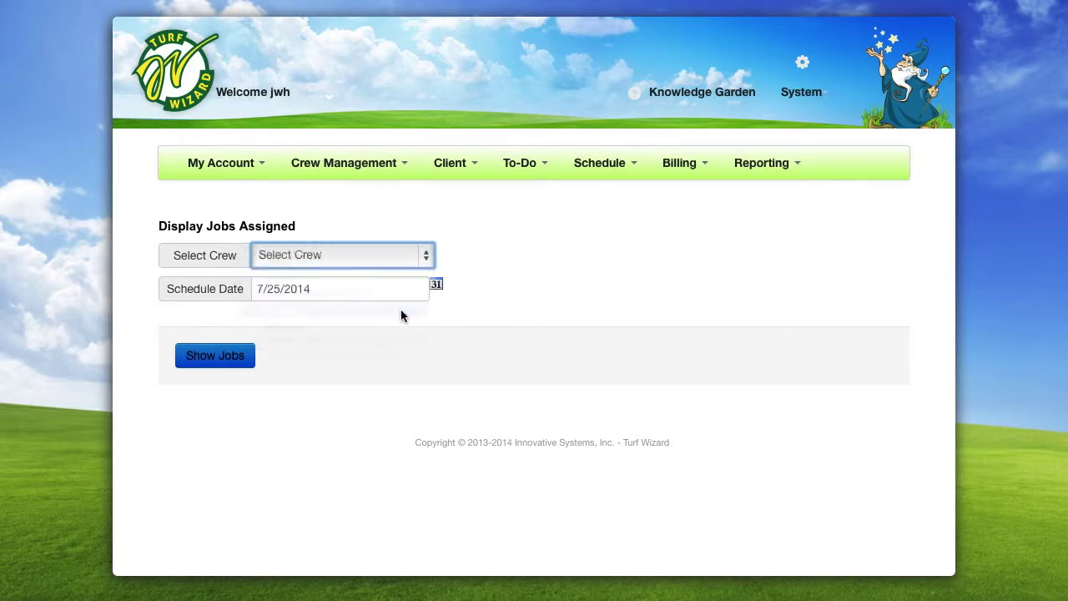
click(215, 355)
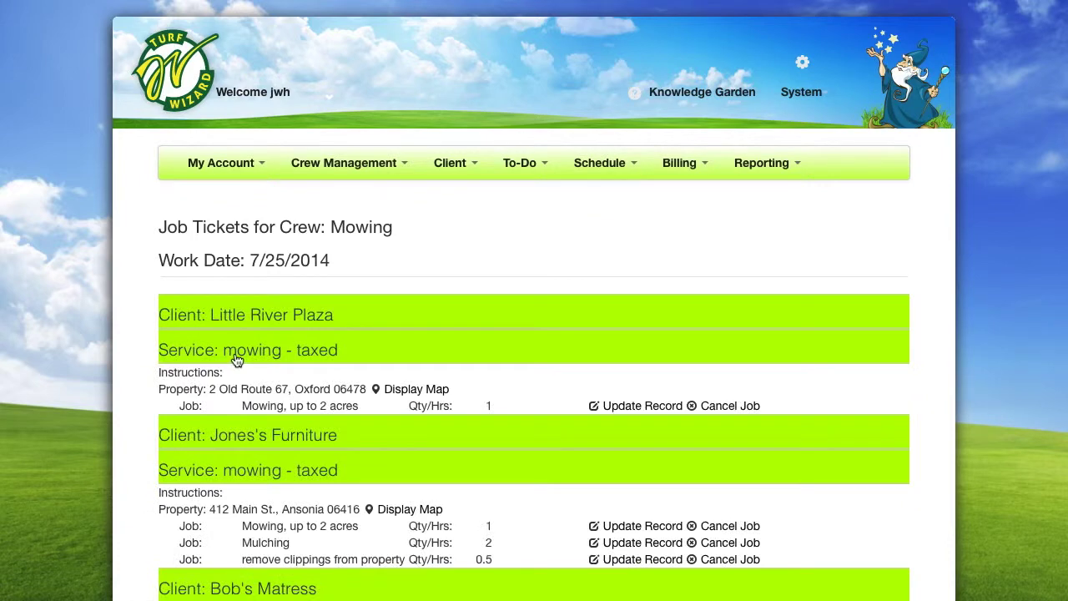
scroll(236, 359, down, 2)
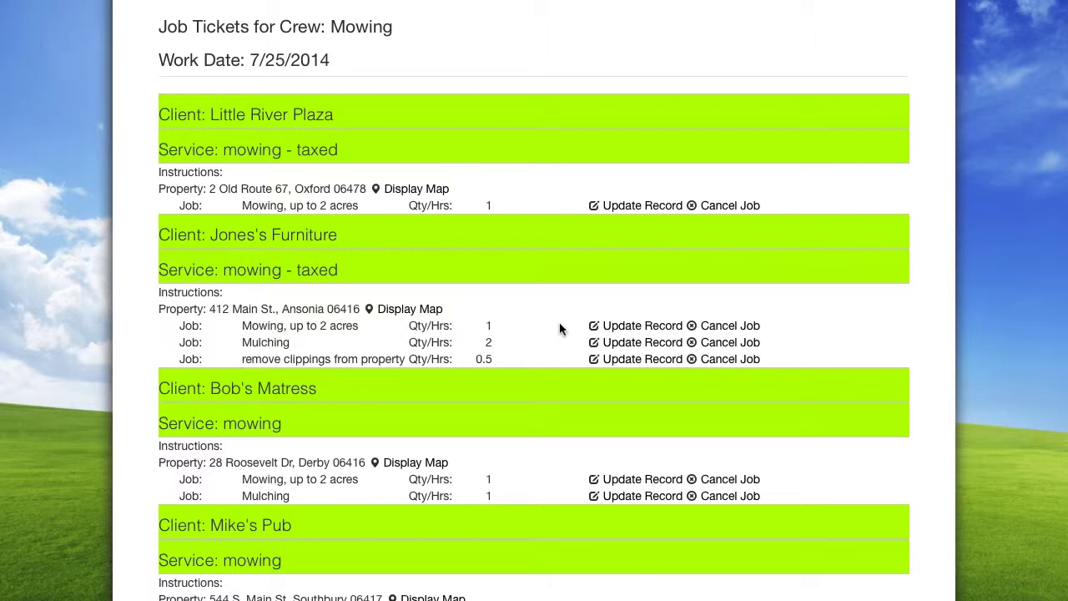
Set the end time of Jones's Furniture's mowing job to 5:15 pm and save it
click(618, 333)
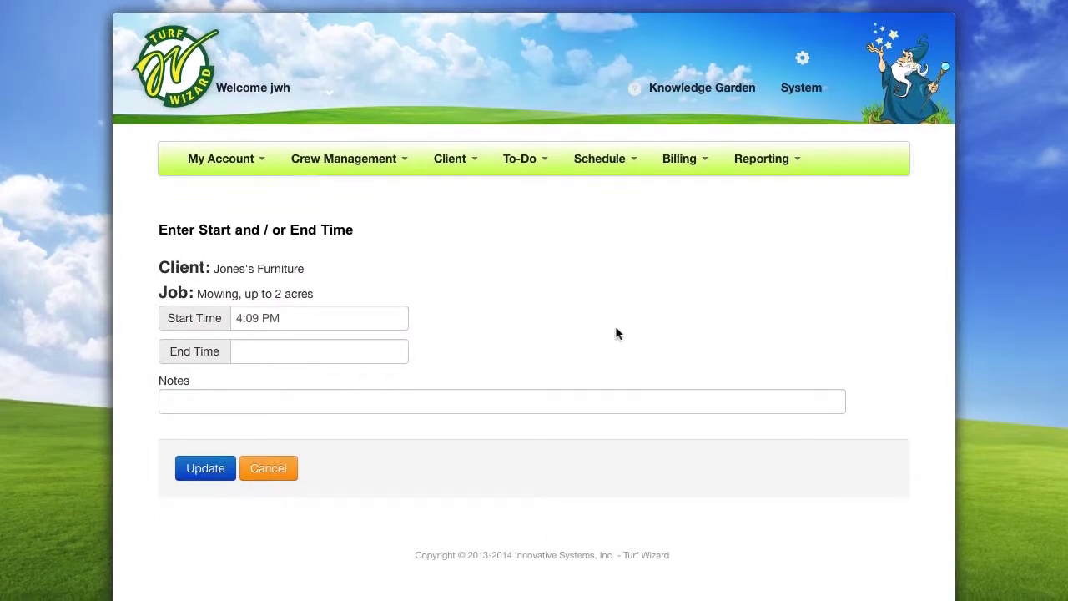
click(320, 360)
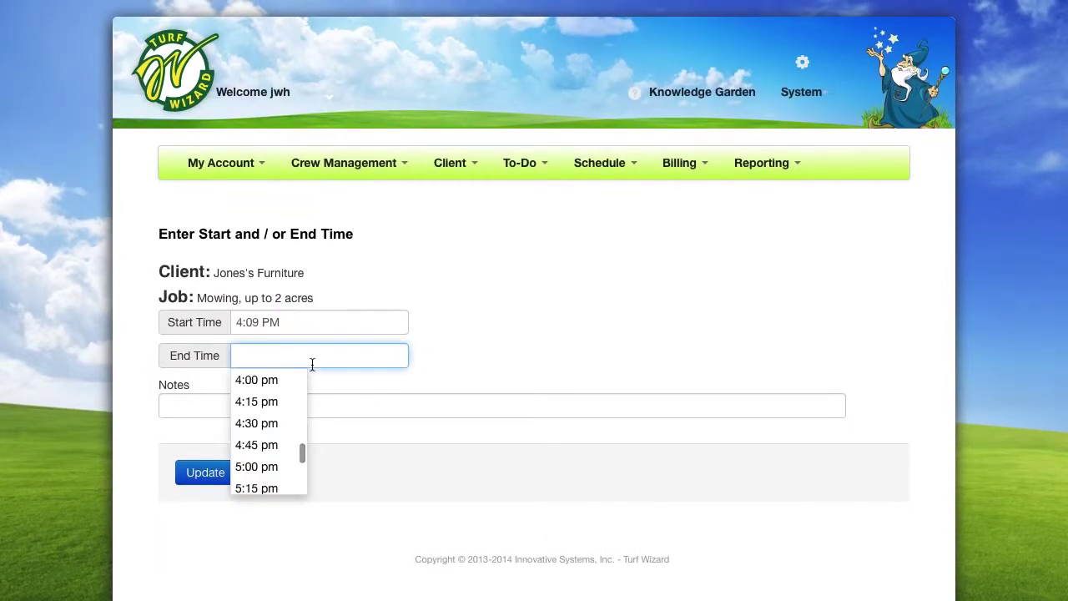
click(280, 488)
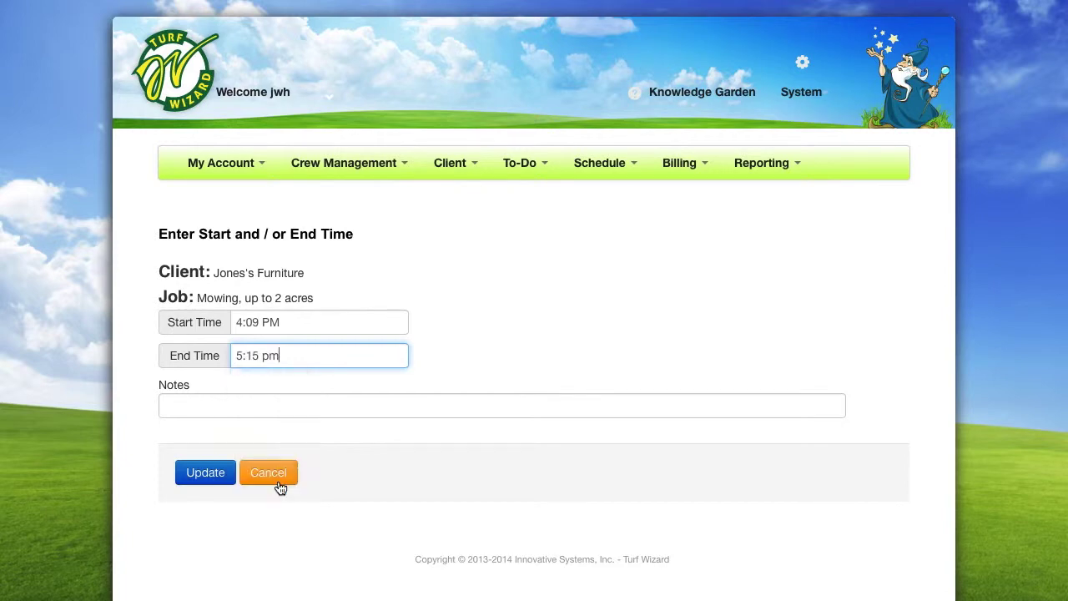
click(220, 474)
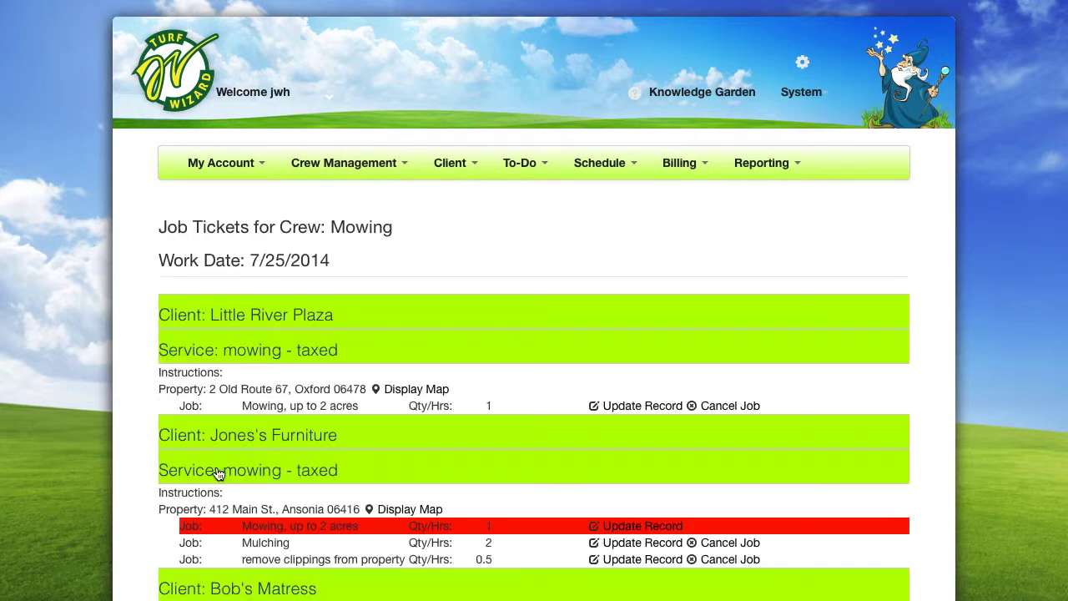
scroll(219, 474, down, 5)
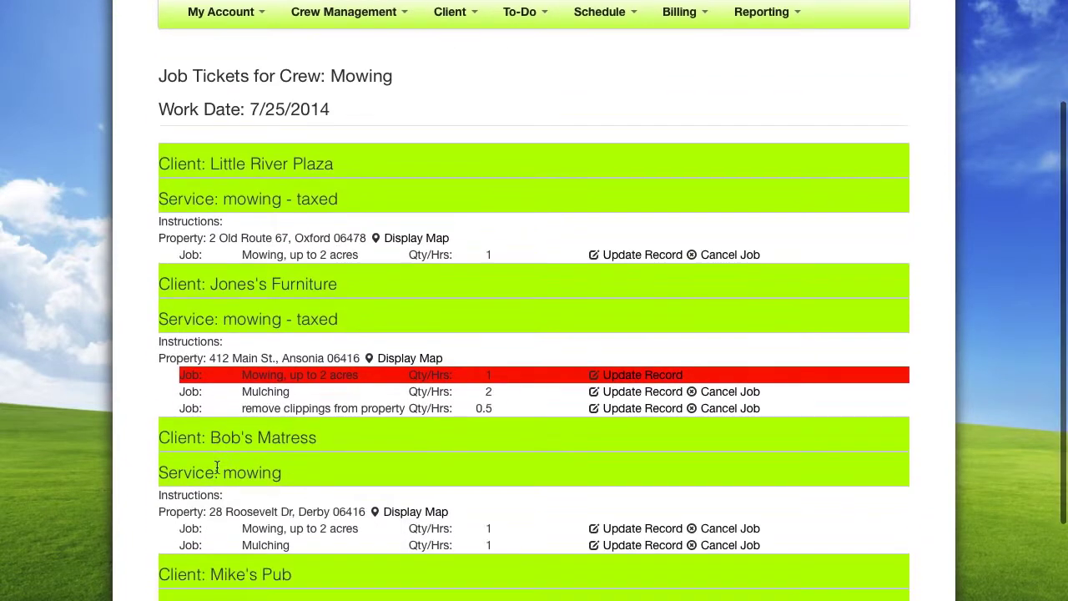
scroll(217, 469, down, 1)
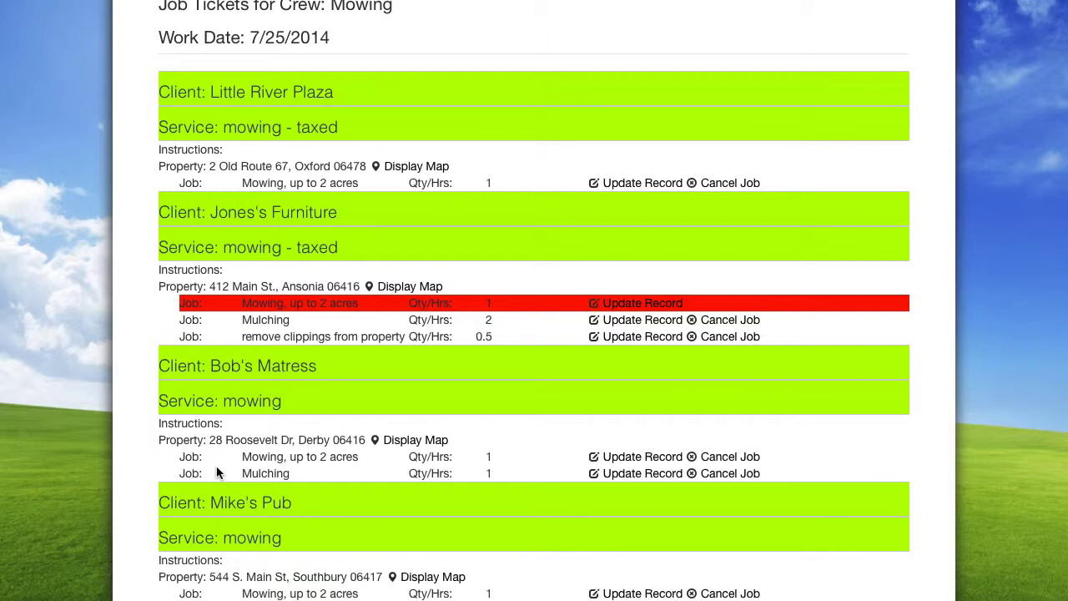
scroll(216, 473, up, 3)
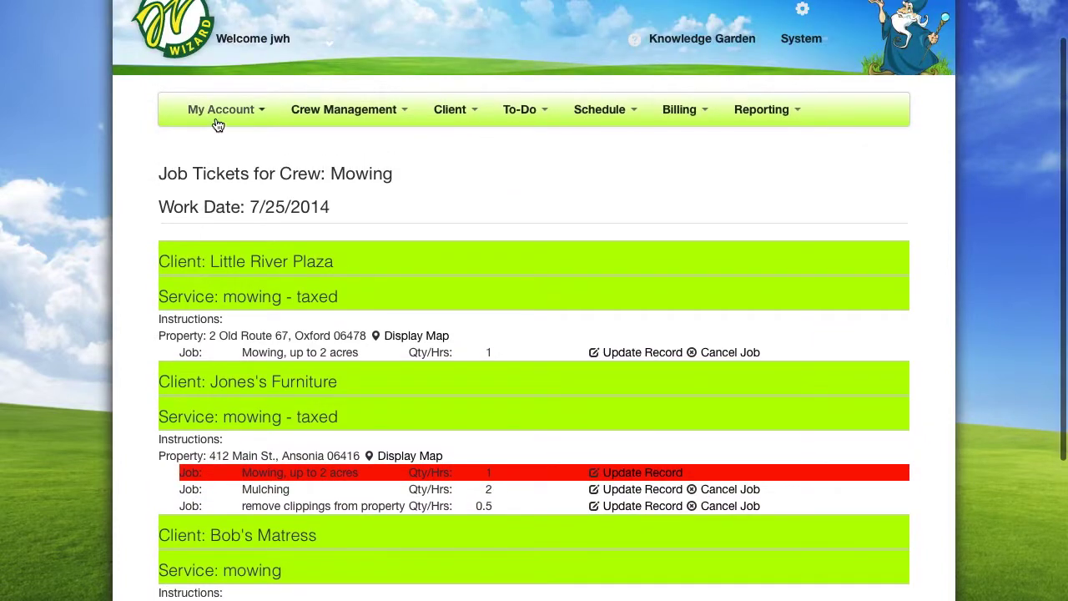
click(217, 124)
Go to My Page to see the overdue 7/25/2014 mowing services
click(232, 146)
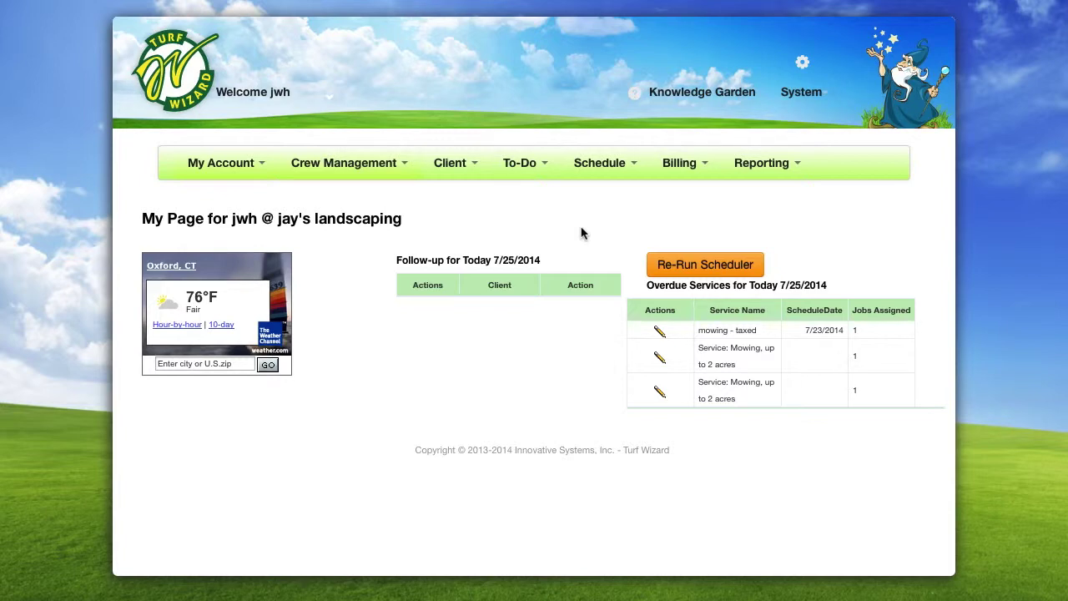
click(625, 169)
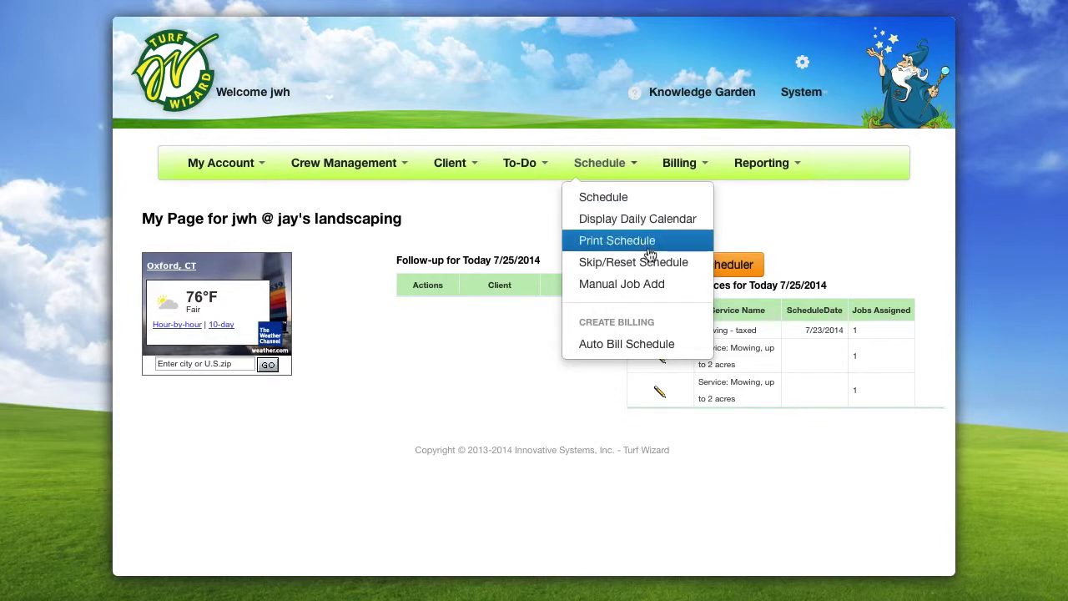
click(512, 247)
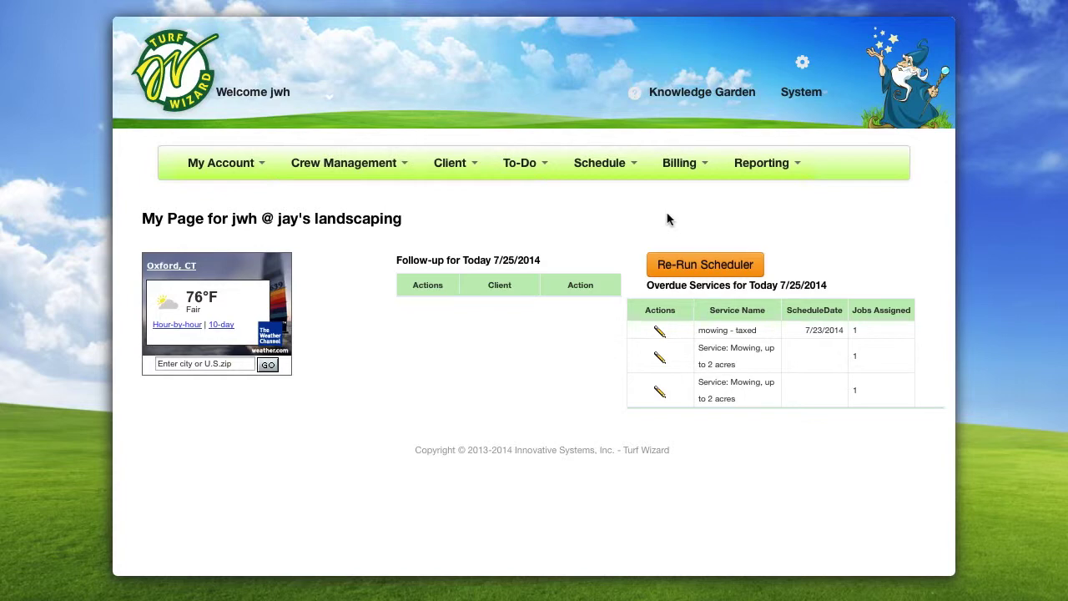
click(708, 100)
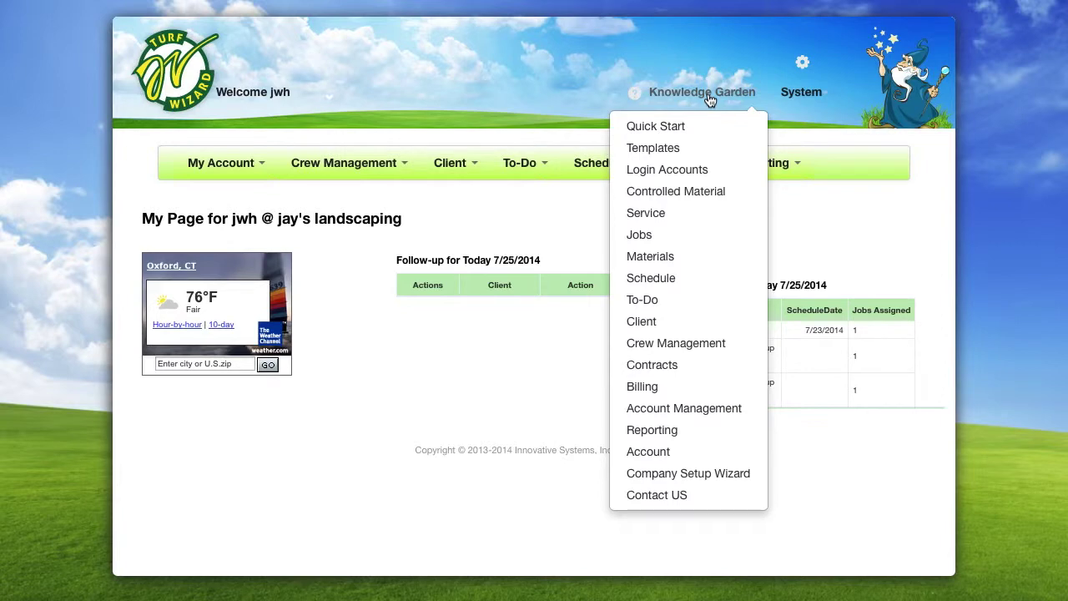
click(708, 99)
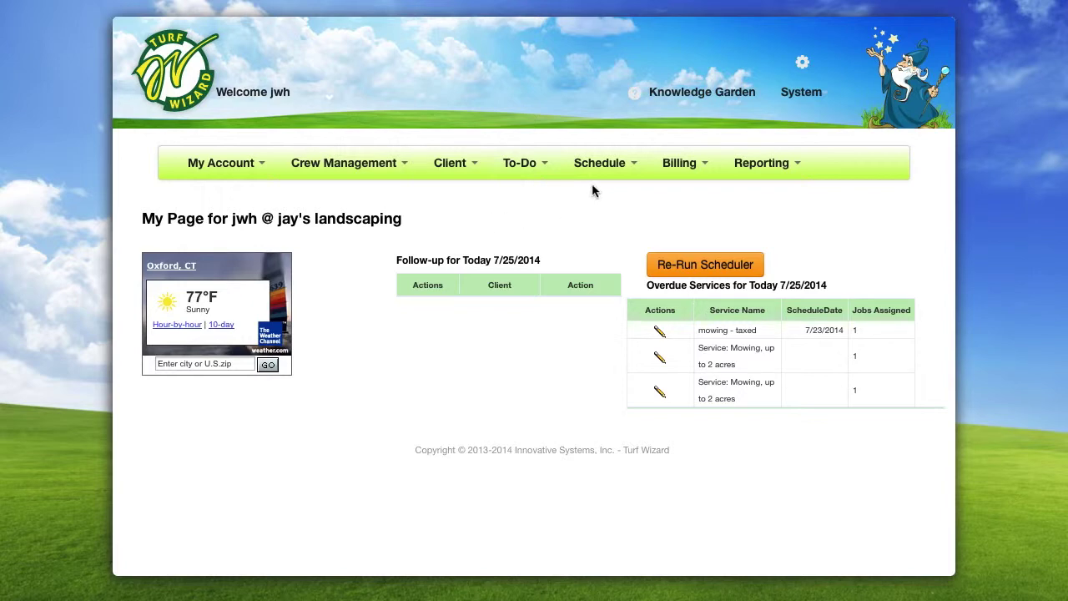
Load the Auto Bill Schedule for schedule date 07/24/2014 to list its scheduled mowing work
click(631, 166)
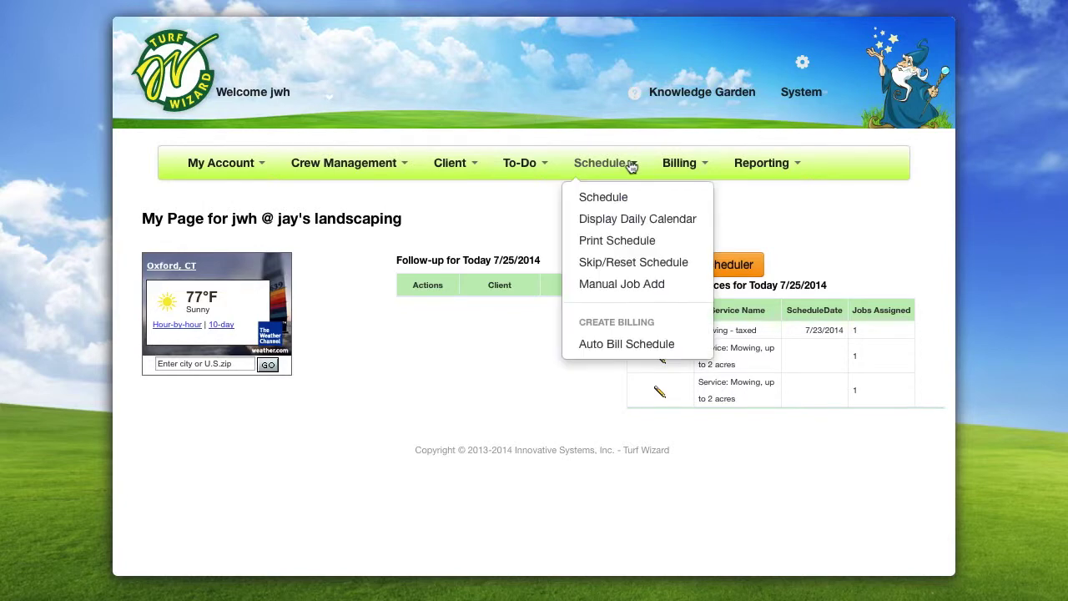
click(688, 350)
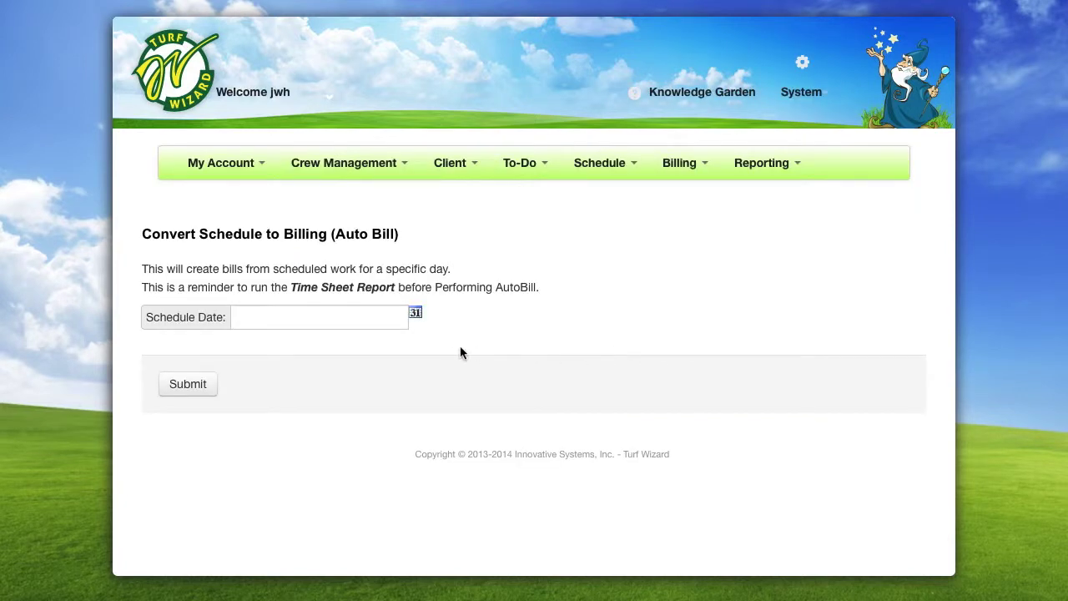
click(416, 315)
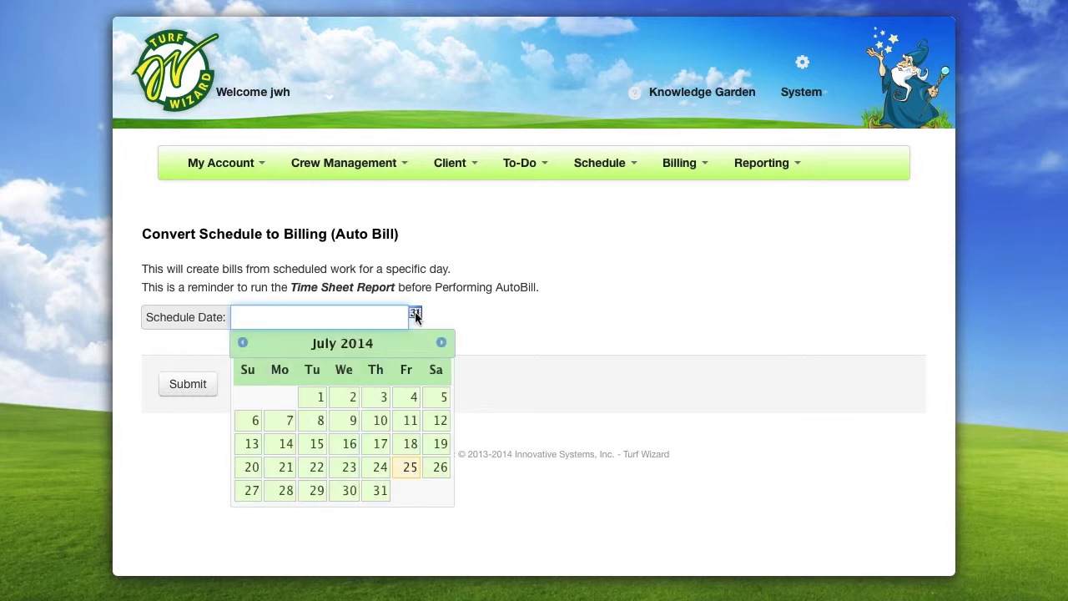
click(381, 469)
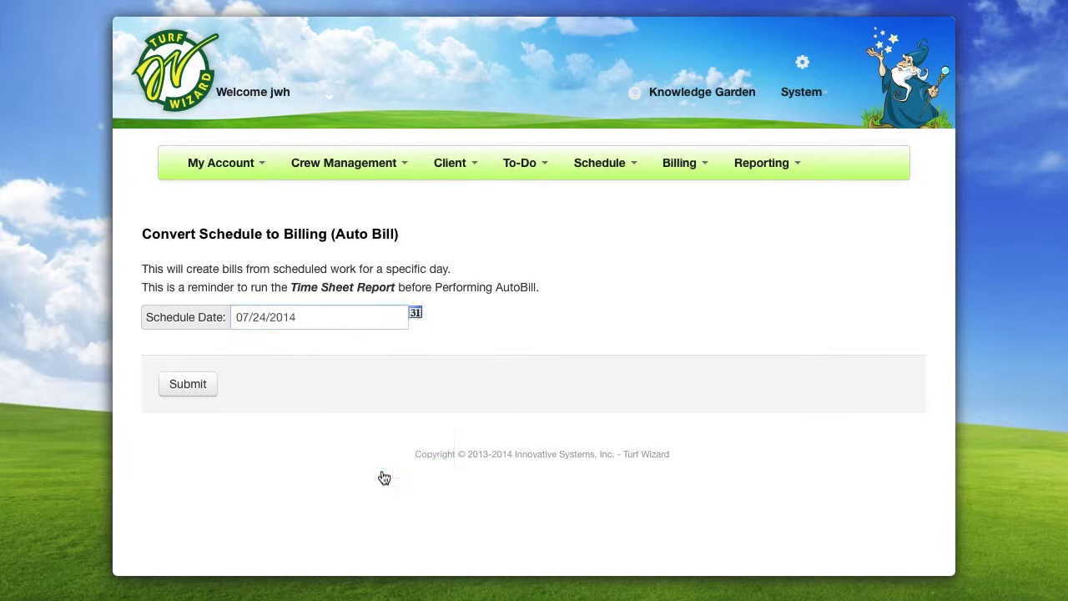
click(190, 384)
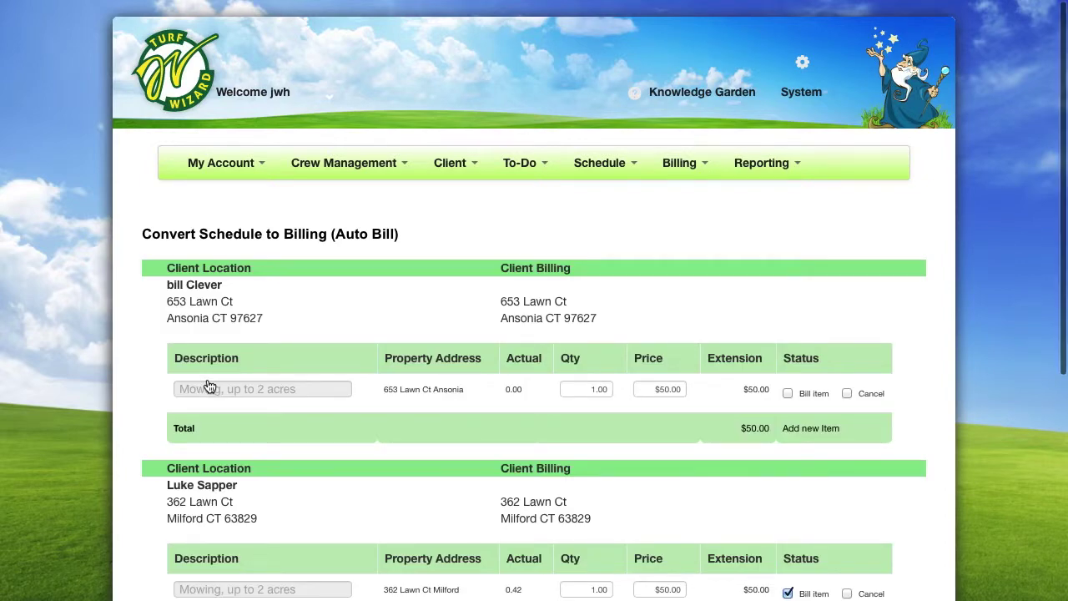
scroll(208, 385, down, 4)
scroll(207, 384, down, 3)
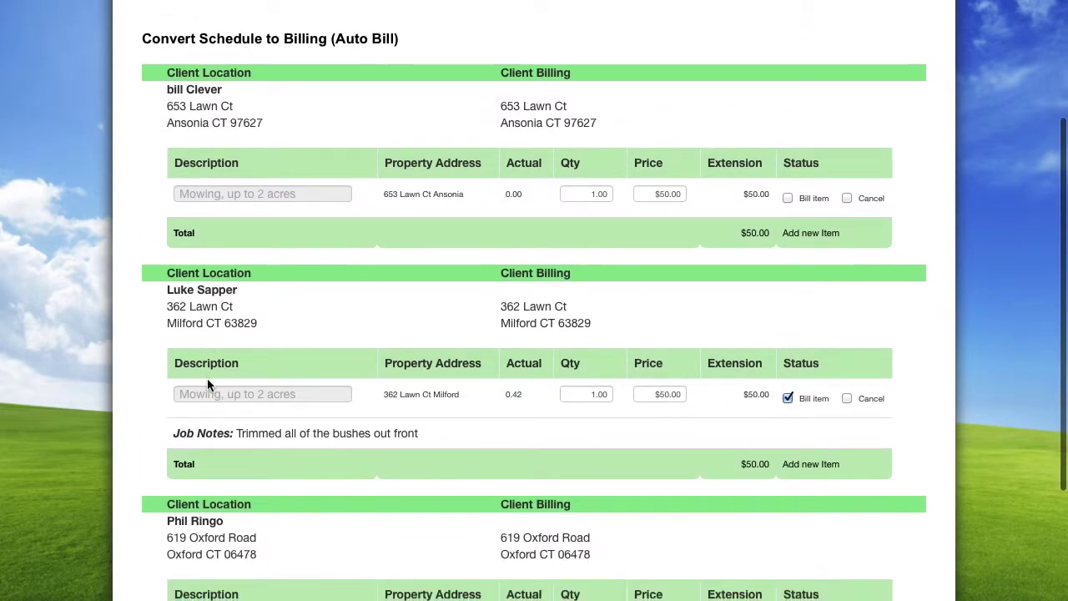
scroll(207, 378, down, 4)
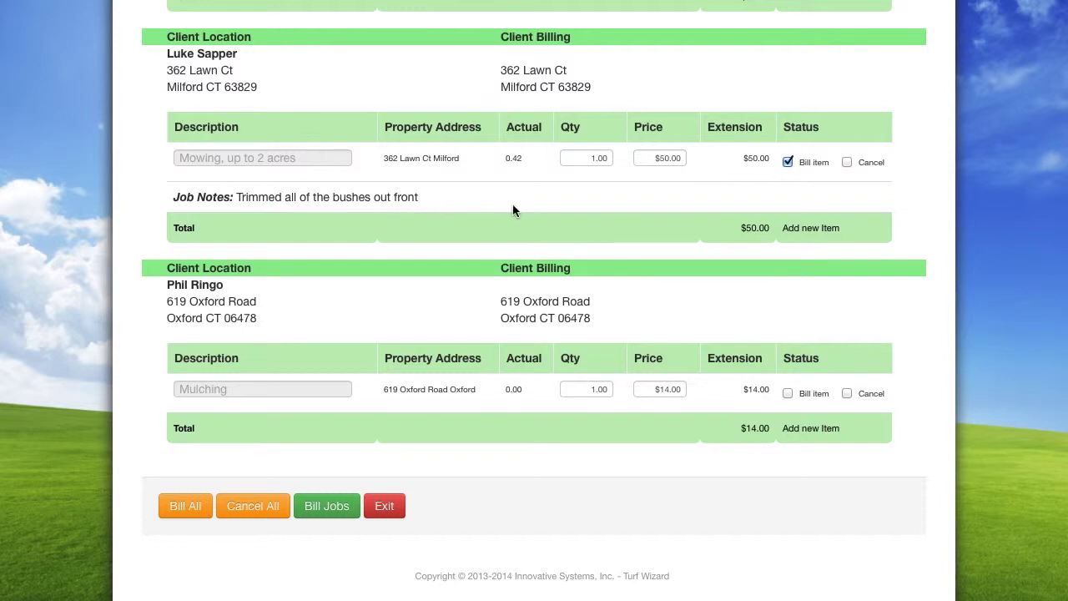
Discard the added blank item row, then bill the checked $50.00 mowing job and confirm
click(810, 228)
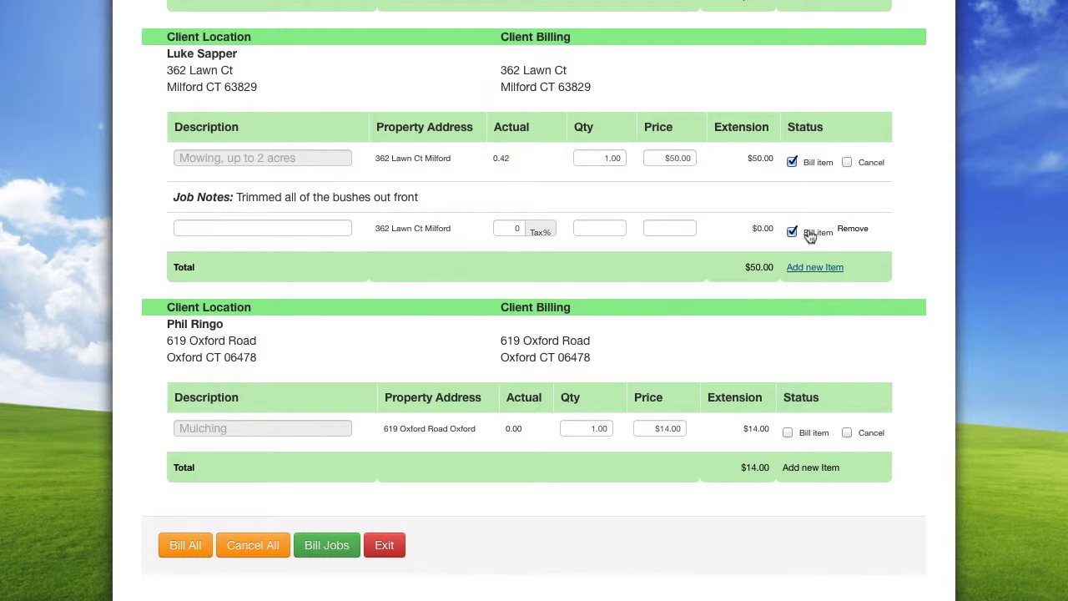
click(337, 232)
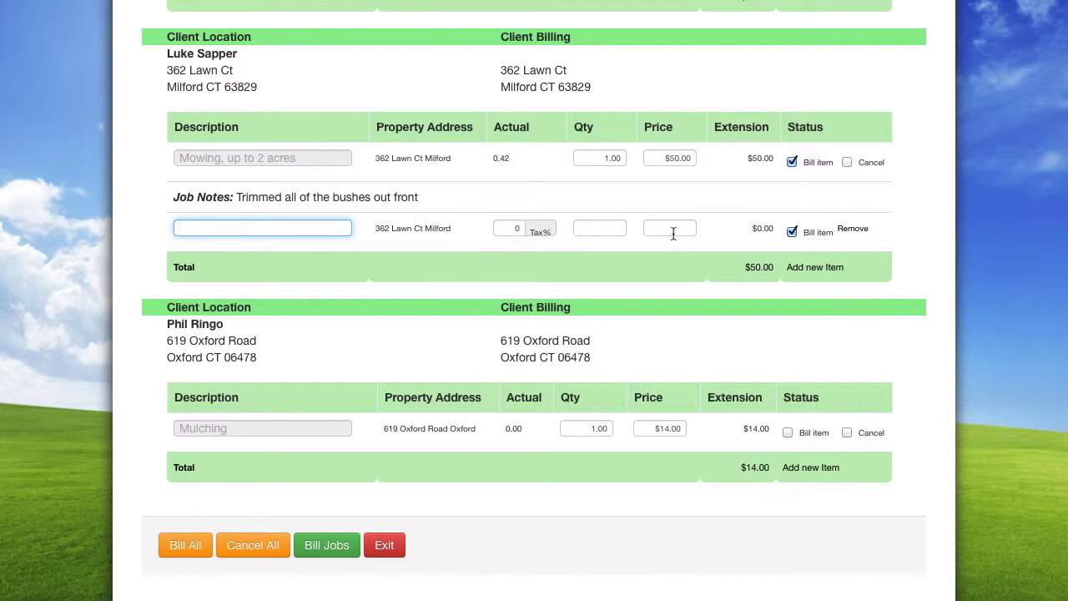
click(851, 229)
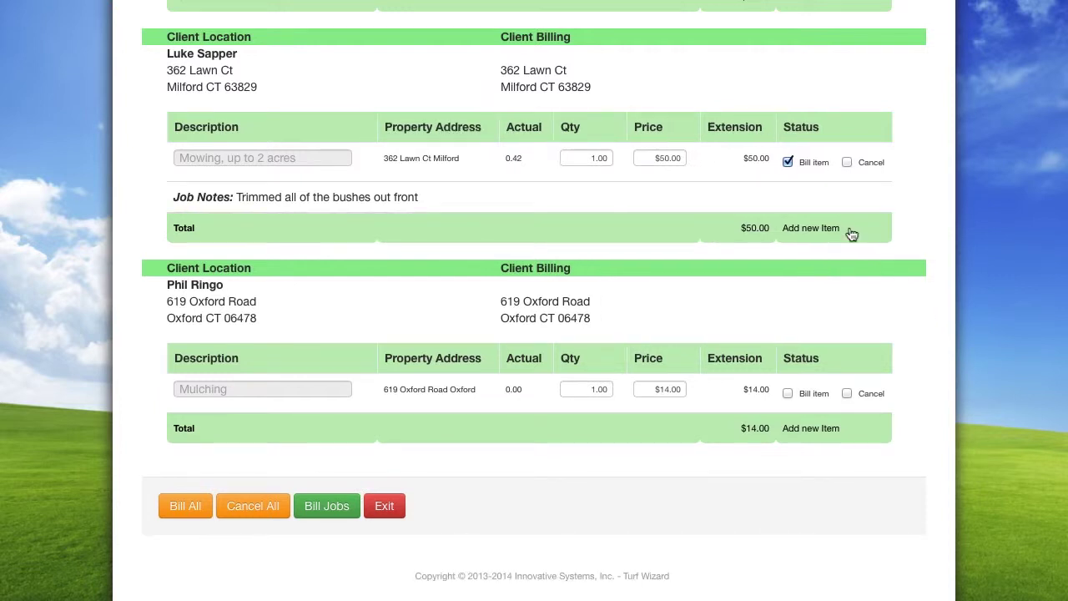
click(312, 506)
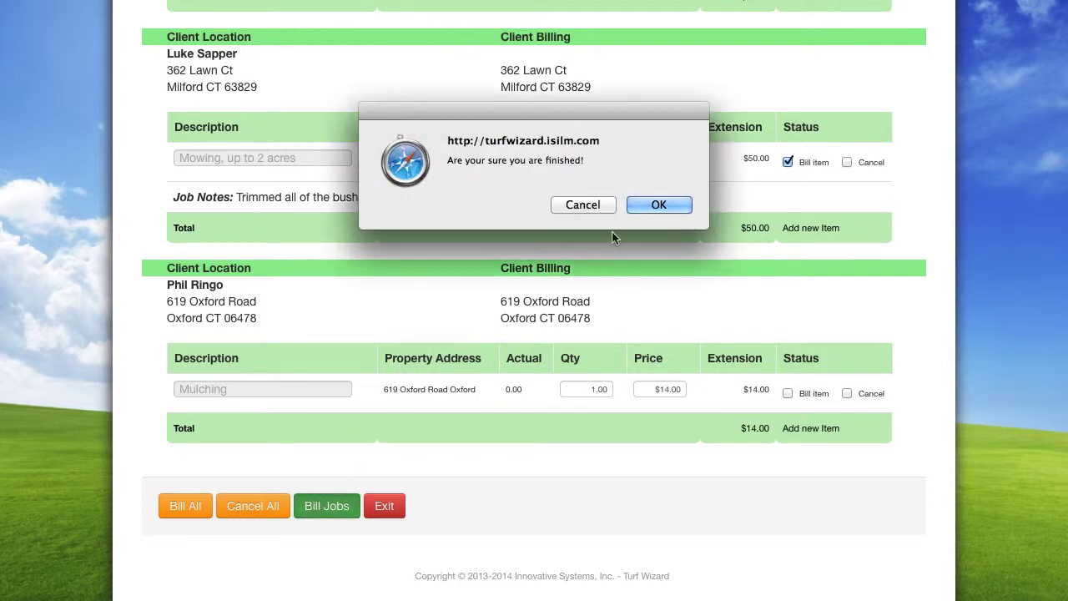
click(647, 205)
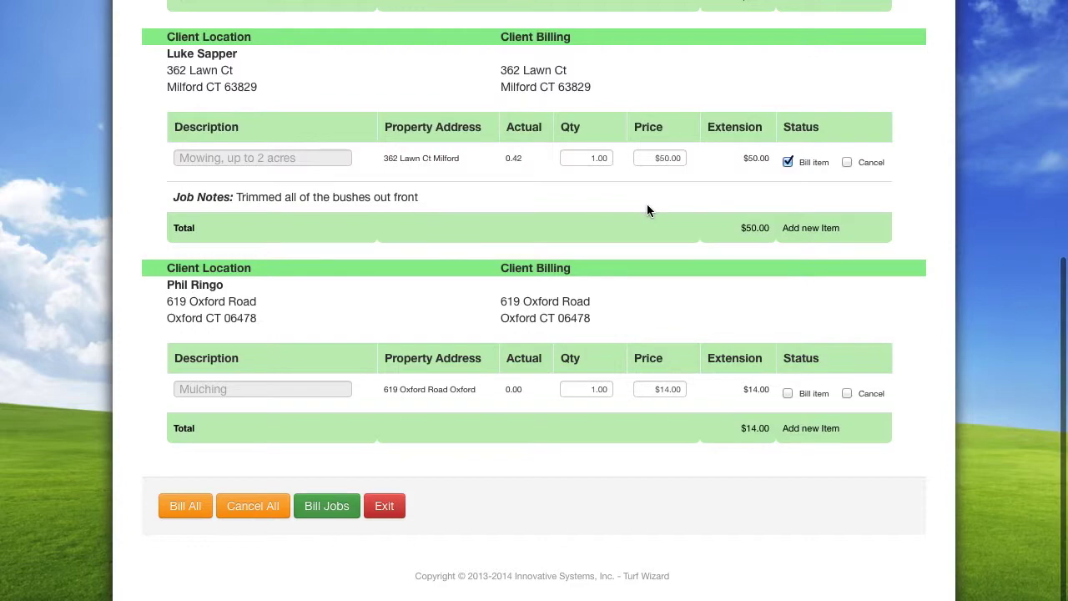
Dismiss the 'Data sent Ok!' alert and briefly open and close the Knowledge Garden menu
click(647, 204)
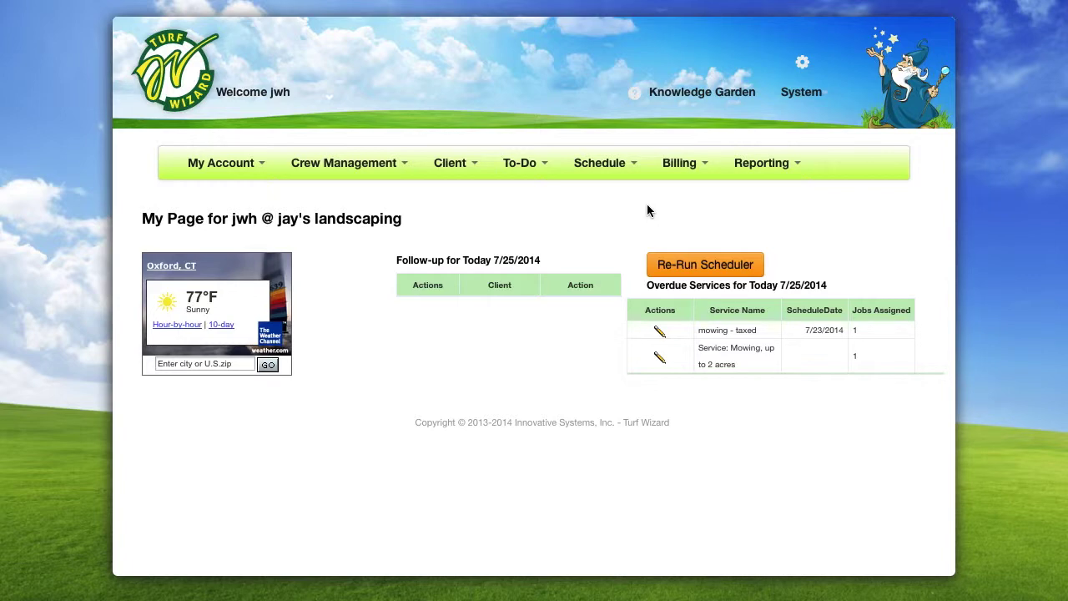
click(703, 98)
click(705, 100)
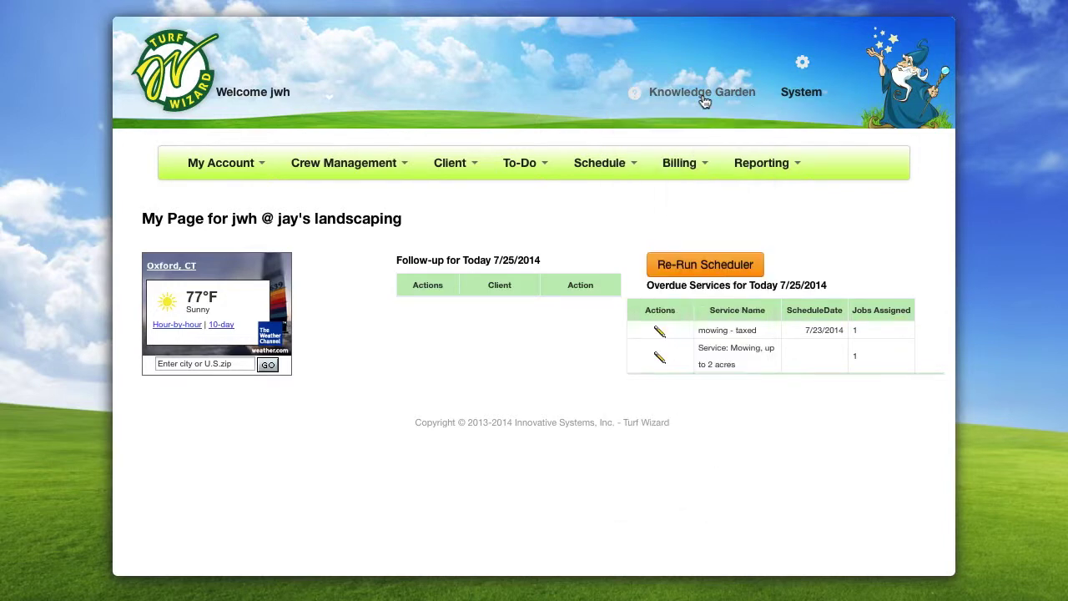